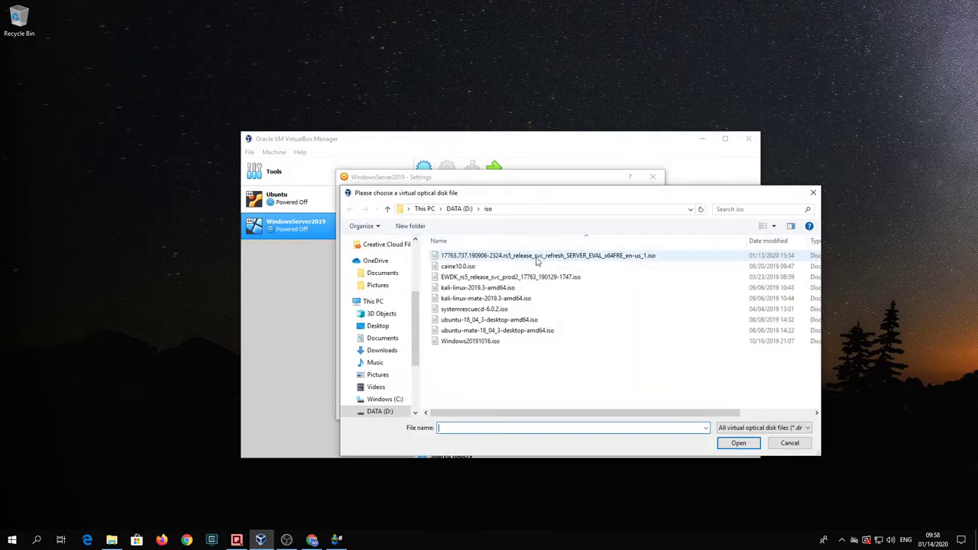
Step: Attach the SERVER_EVAL Windows Server 2019 ISO to the optical drive and save the settings
click(537, 256)
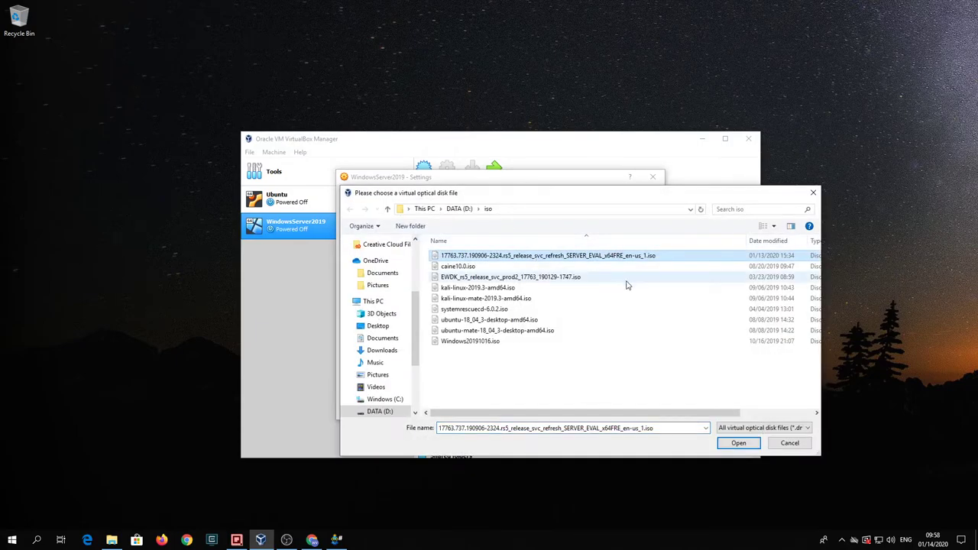
click(738, 443)
click(599, 410)
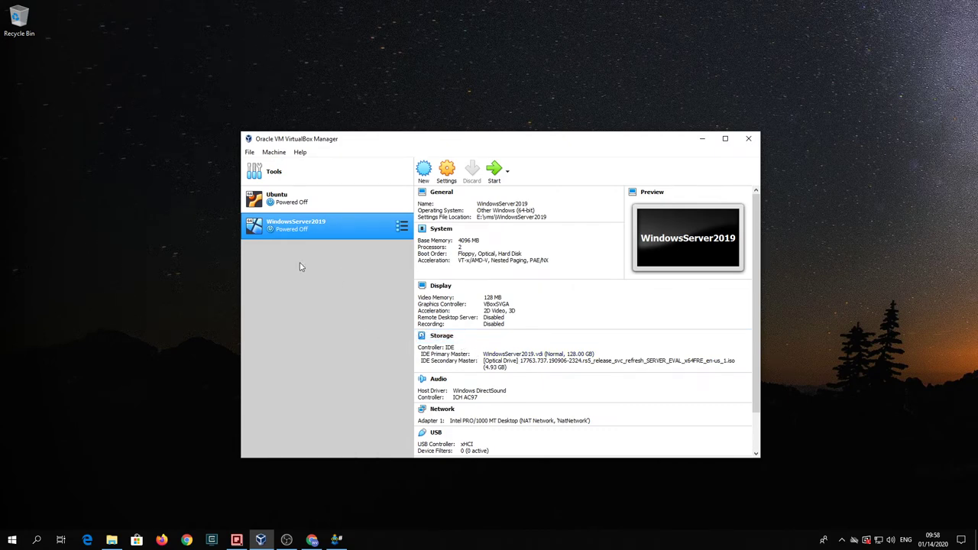
Step: Start the WindowsServer2019 VM and dismiss the keyboard auto-capture notice while Setup loads
click(492, 171)
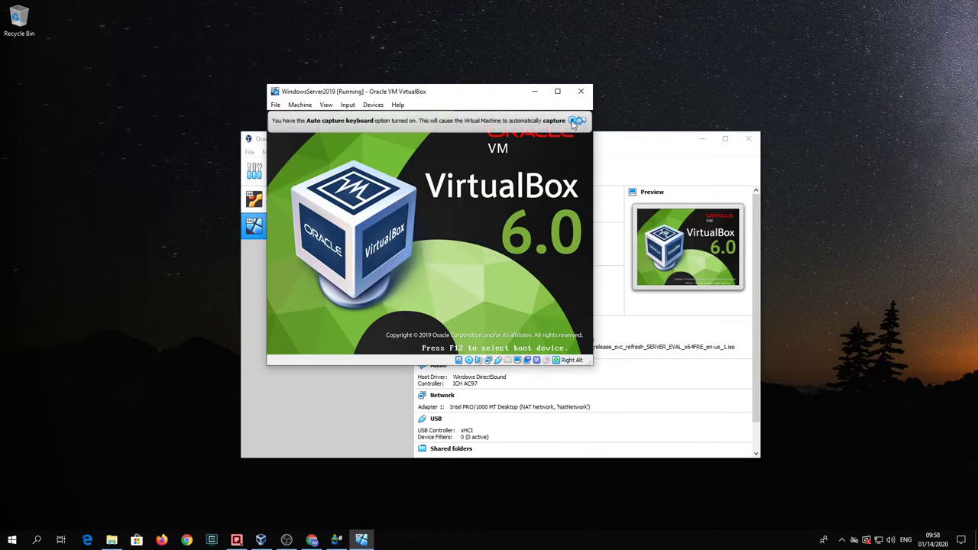
click(572, 121)
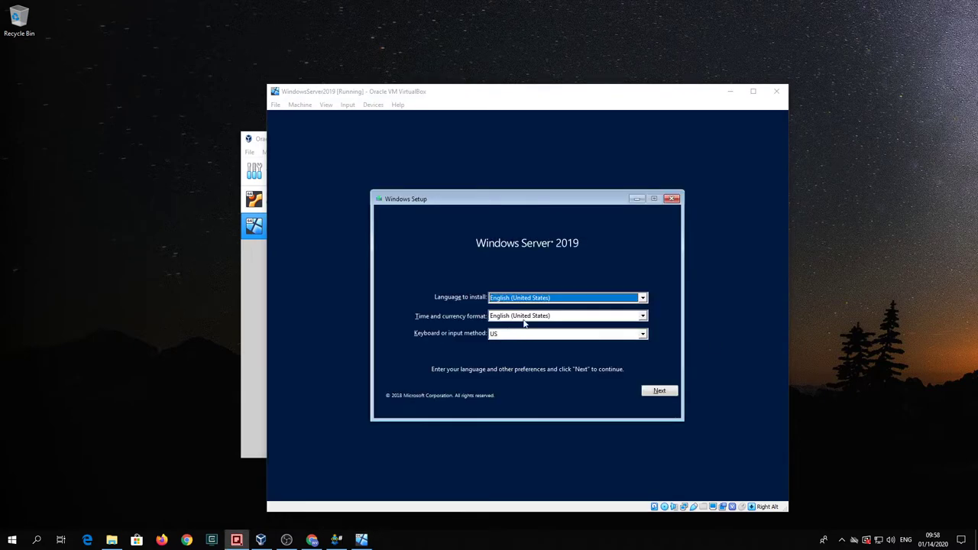
Step: Accept English (United States) and US keyboard defaults, then begin installation with Install now
click(688, 359)
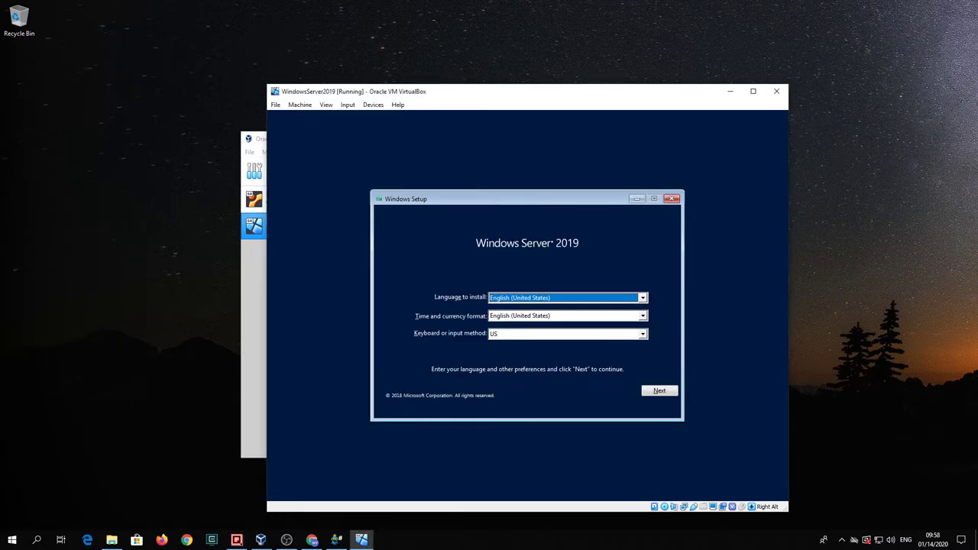
click(659, 392)
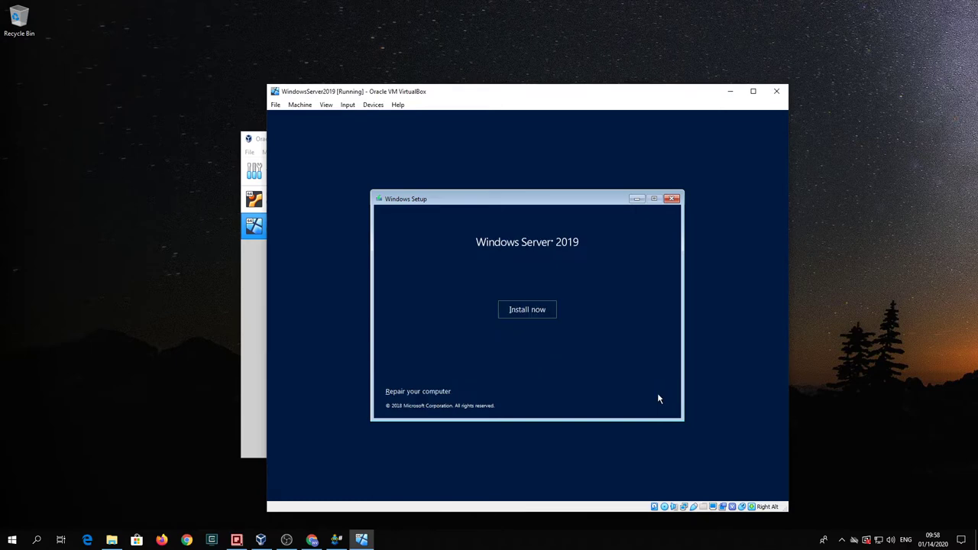
click(514, 309)
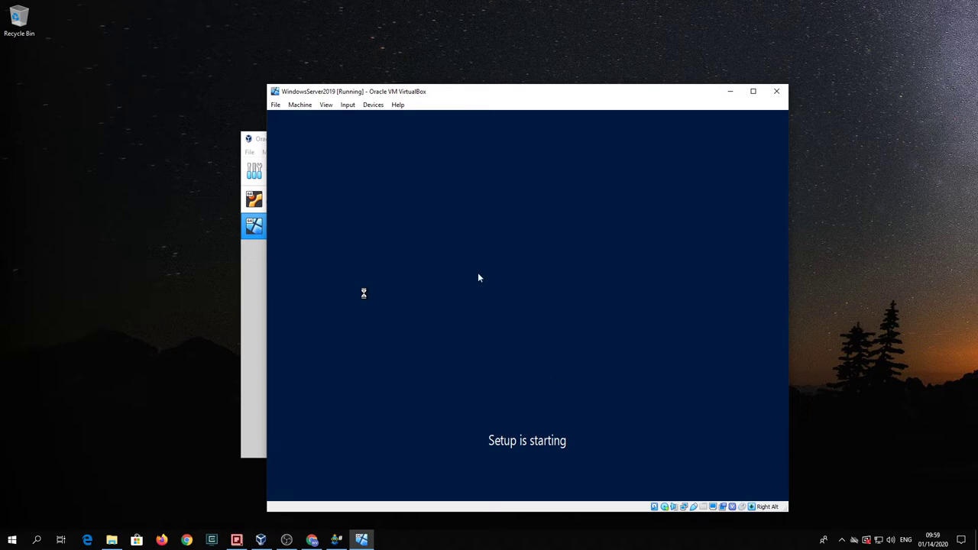
Step: Select Windows Server 2019 Datacenter Evaluation (Desktop Experience) as the edition to install
click(257, 141)
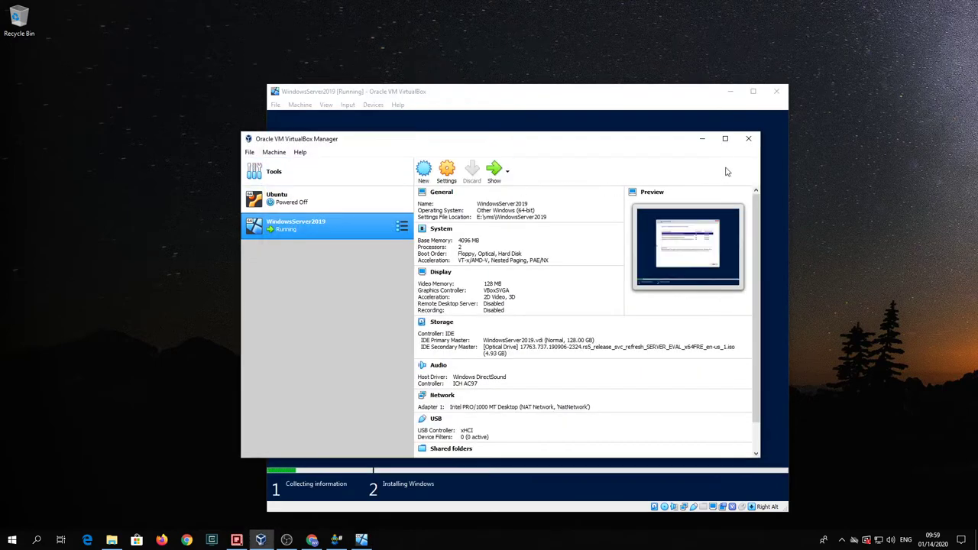
click(702, 139)
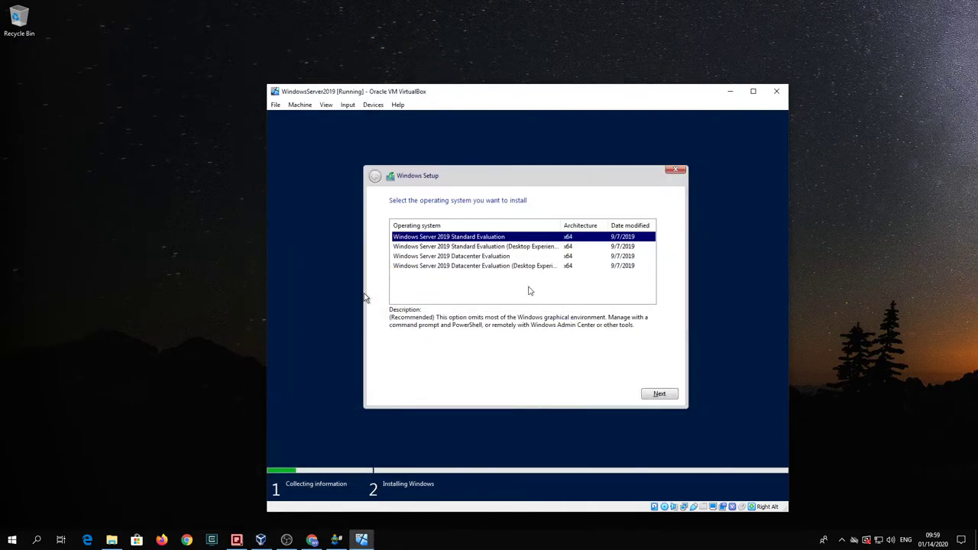
click(491, 267)
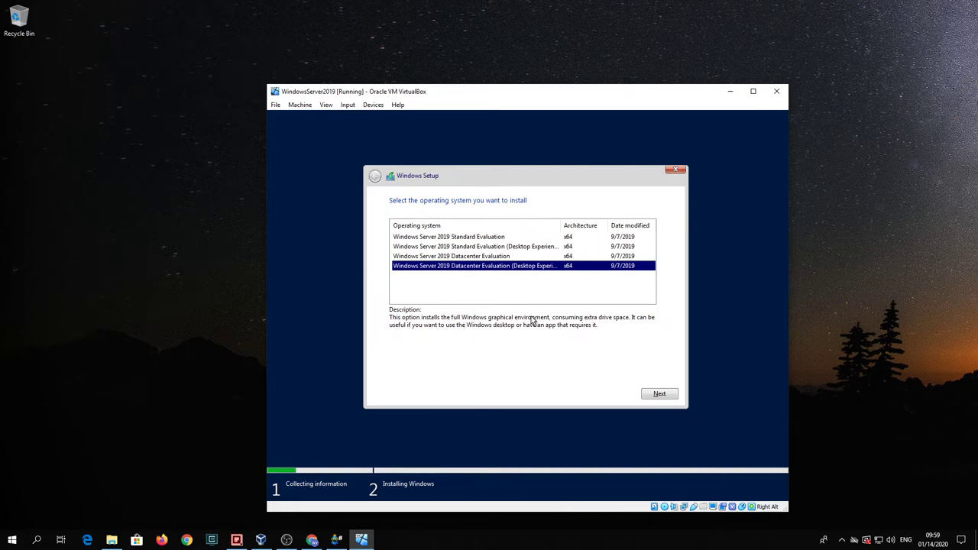
click(654, 393)
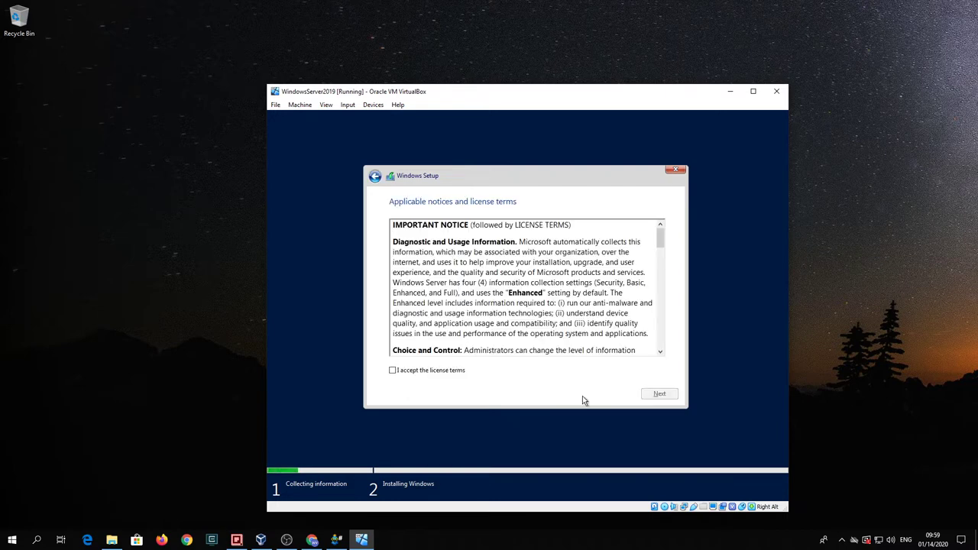
Step: Accept the license terms and choose Custom: Install Windows only
click(392, 371)
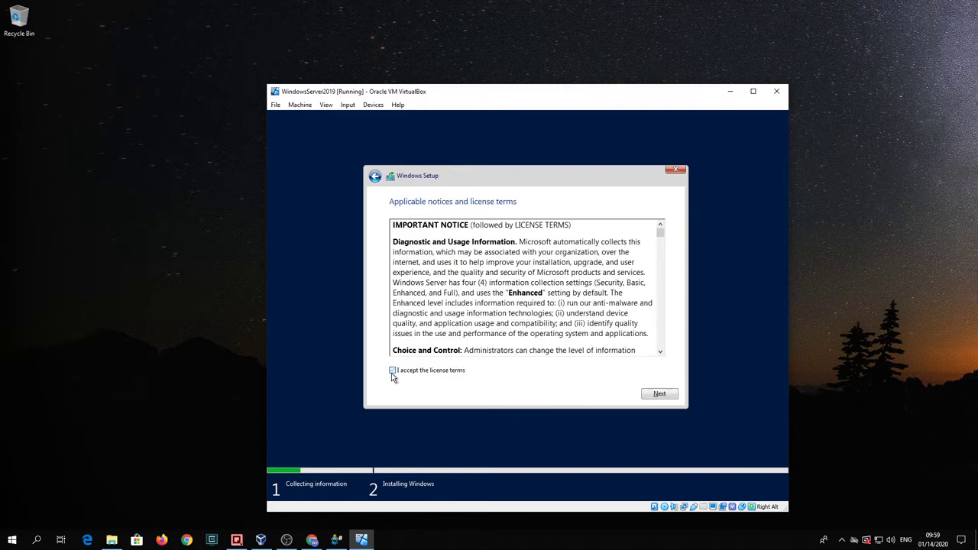
click(662, 395)
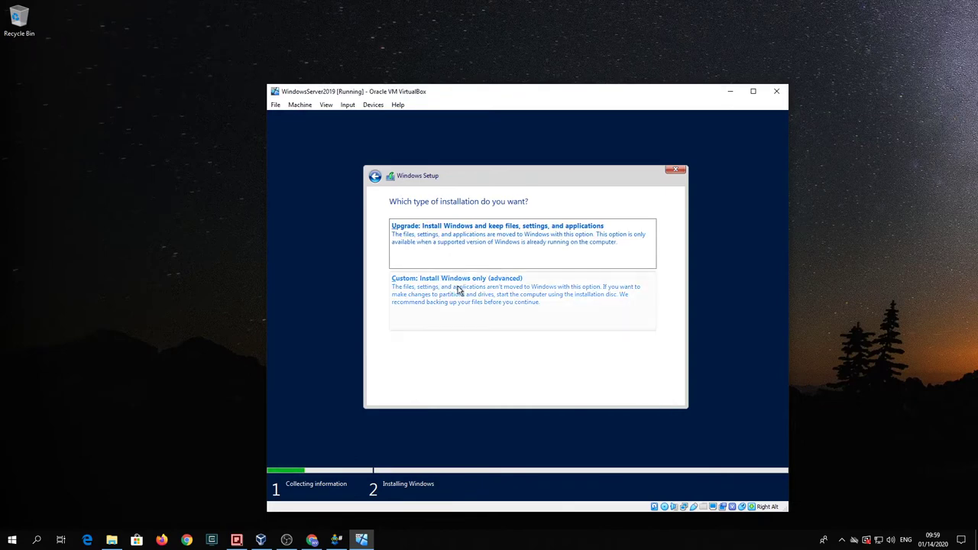
click(489, 284)
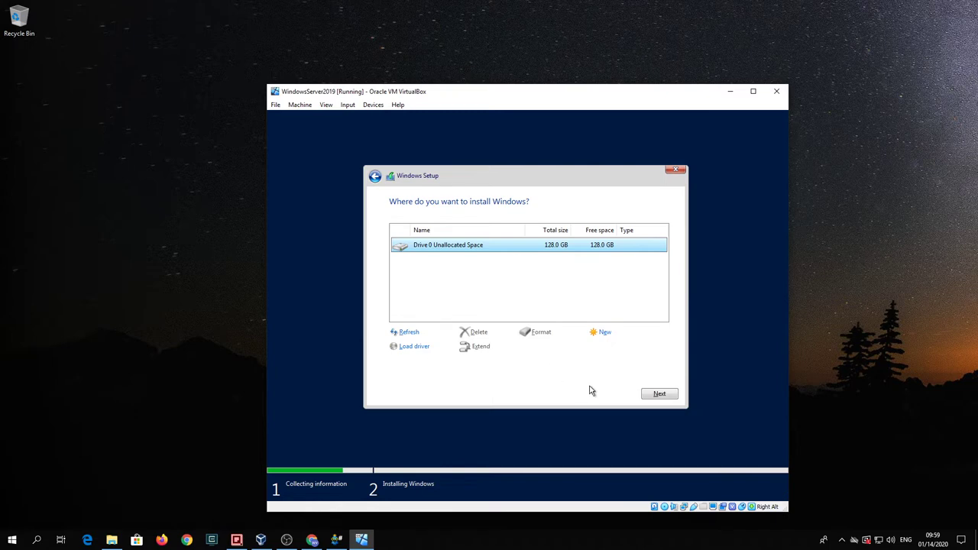
Step: Install onto the unallocated 128 GB drive and let Setup run until the Windows logo
click(649, 394)
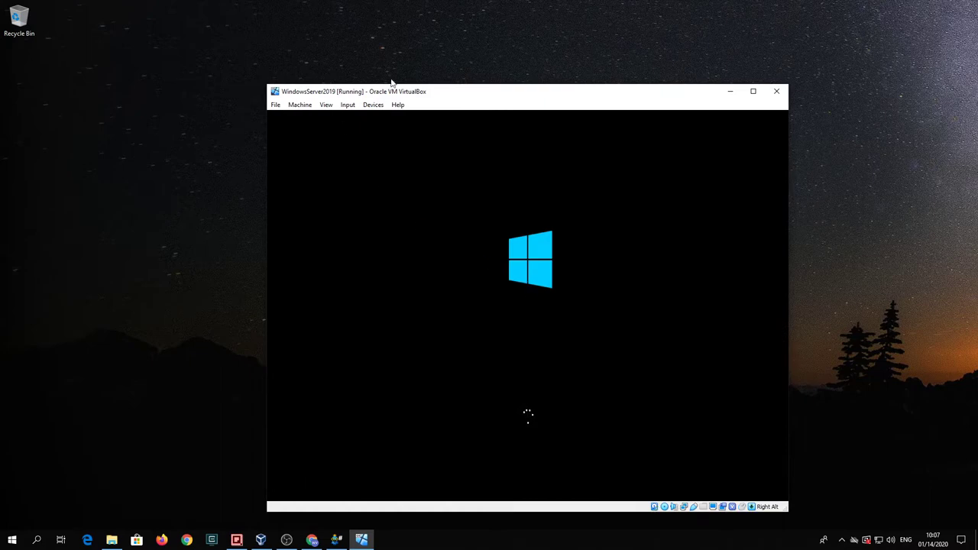
Step: Remove the installation ISO from the virtual optical drive via Devices > Optical Drives
click(373, 107)
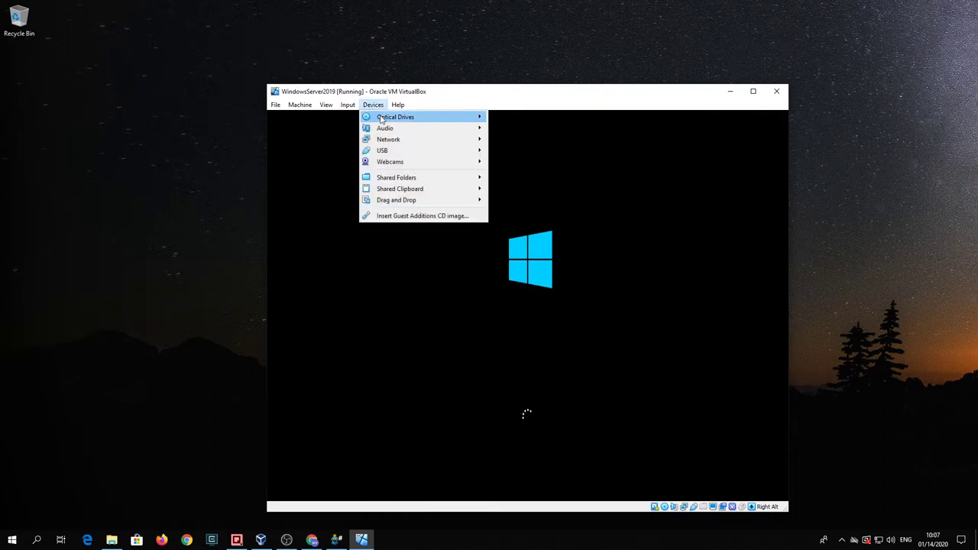
mouse_move(417, 117)
click(561, 195)
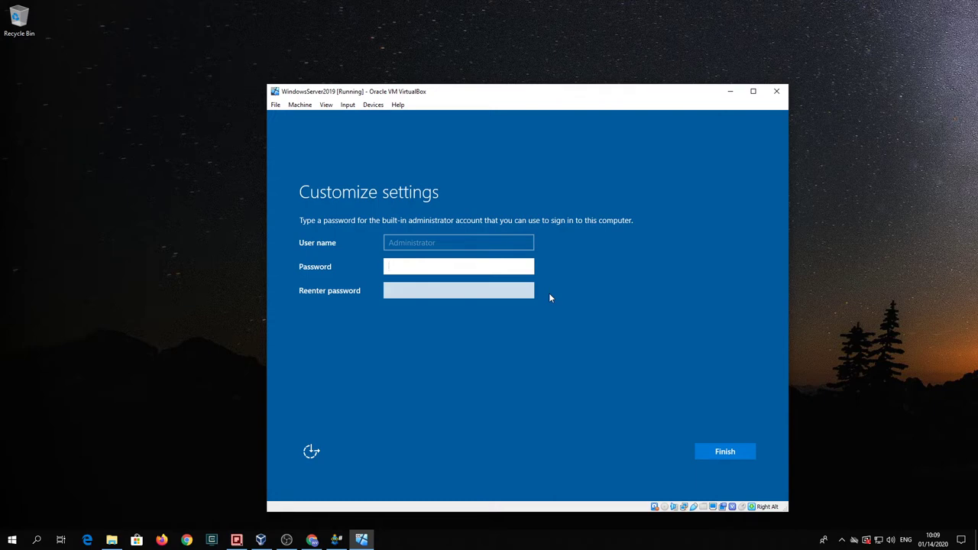
Step: Set and confirm the built-in Administrator password to finish setup
click(415, 269)
text(••••••••)
key(Tab)
text(•••••)
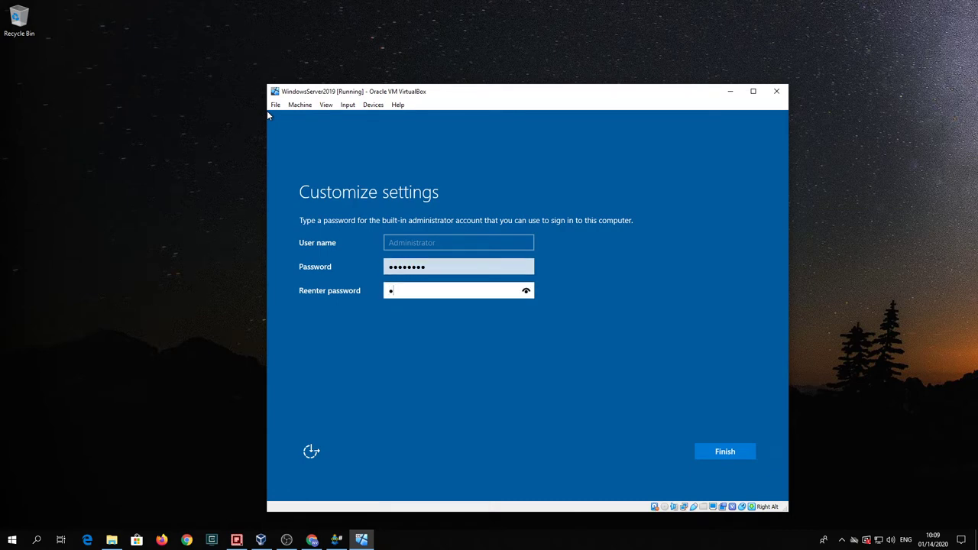
text(•••)
key(Return)
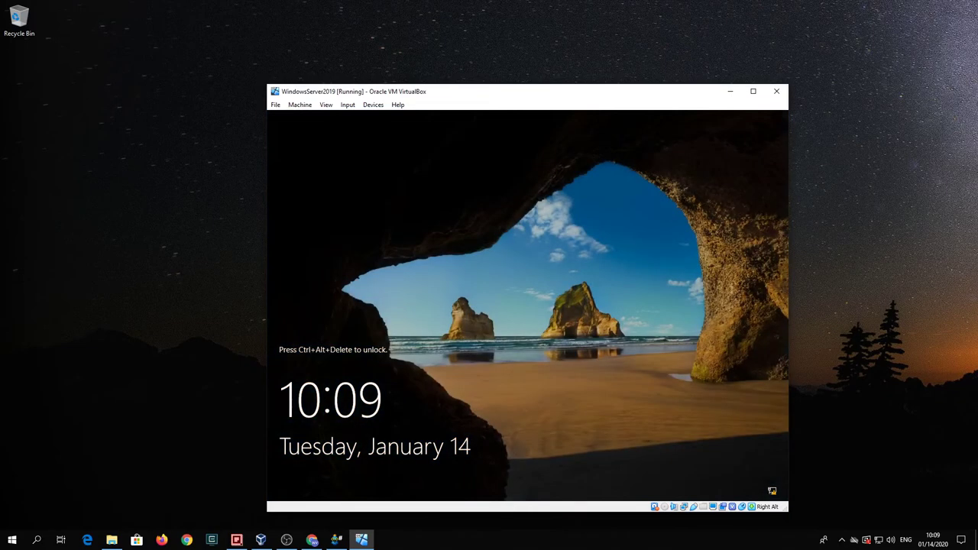
Step: Send Ctrl-Alt-Del through Input > Keyboard and sign in with the Administrator password
click(347, 105)
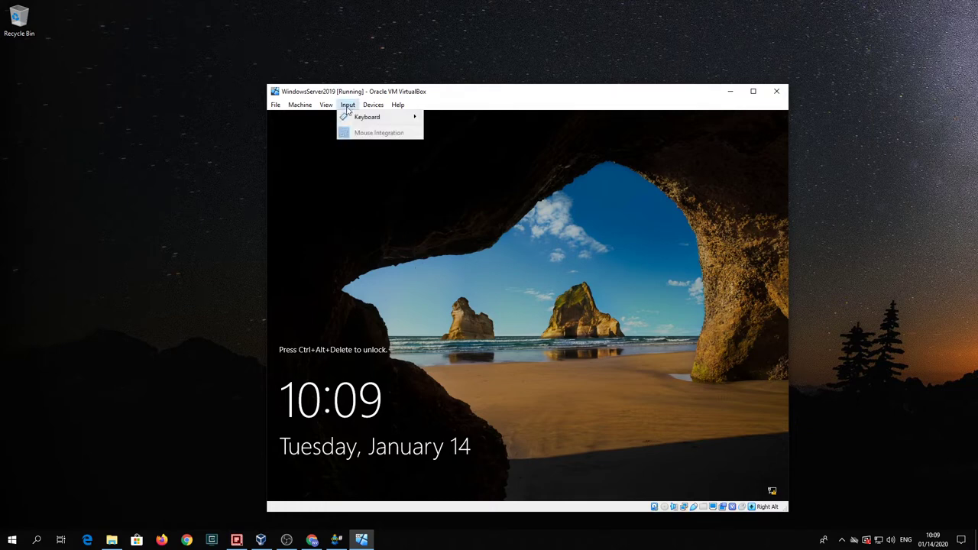
mouse_move(367, 117)
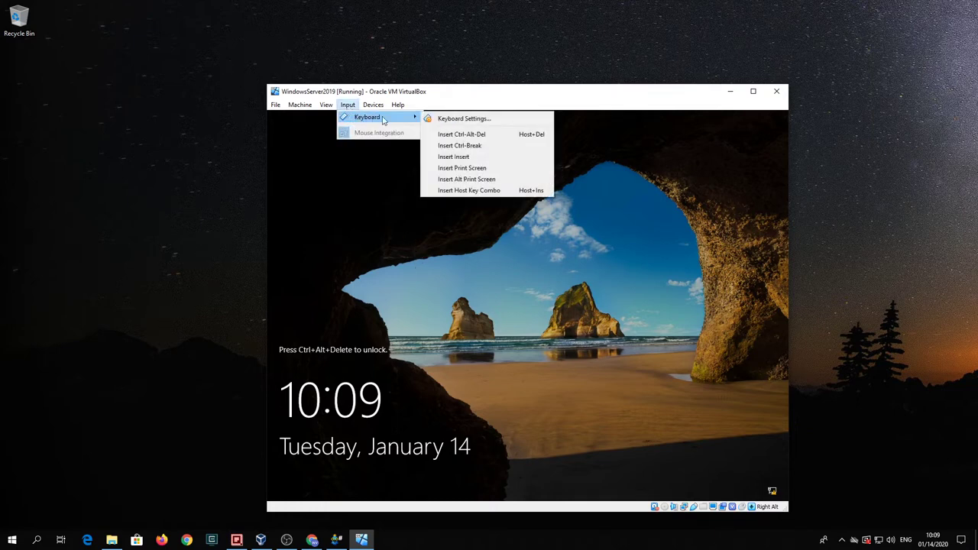
click(470, 135)
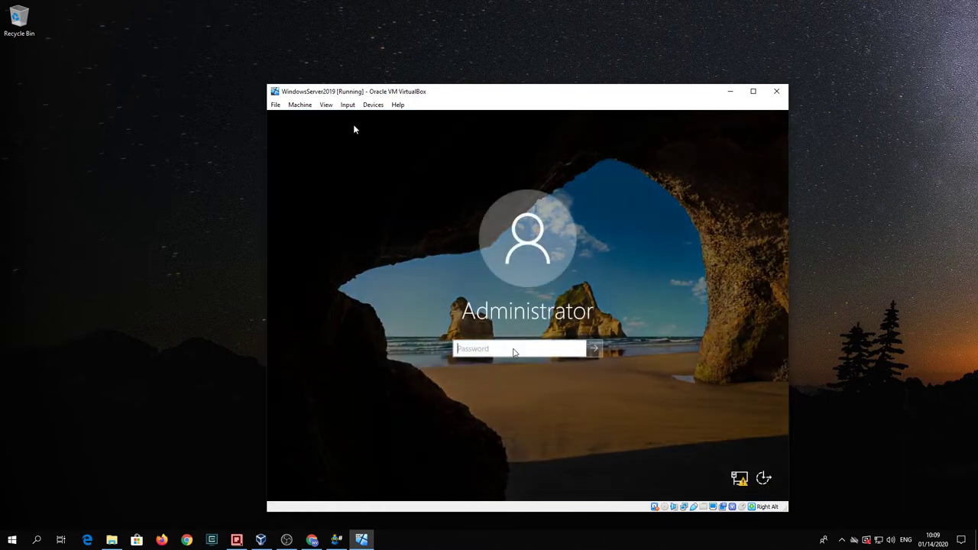
text(Pa$$w0rd)
key(Return)
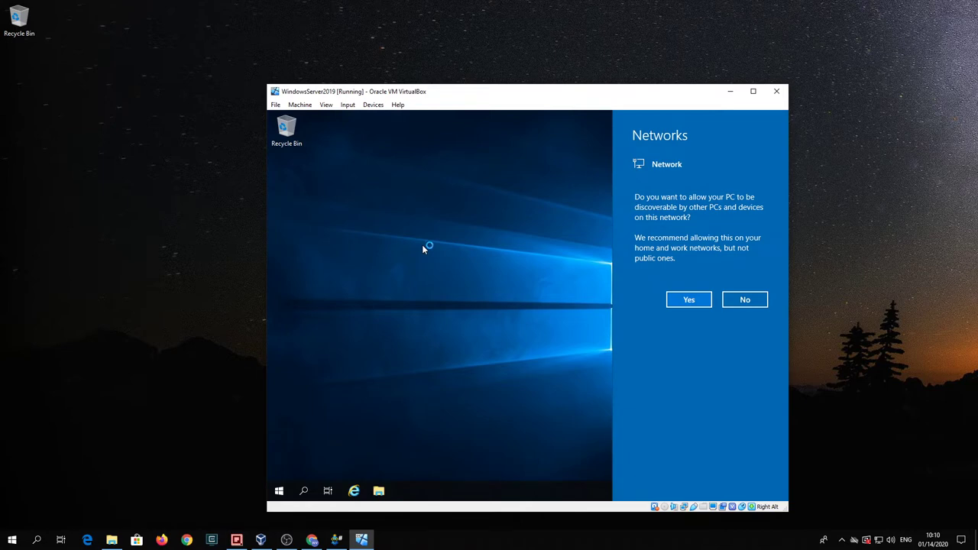
Step: Allow network discovery, suppress the Windows Admin Center pop-up, and view Local Server properties
click(688, 300)
click(688, 300)
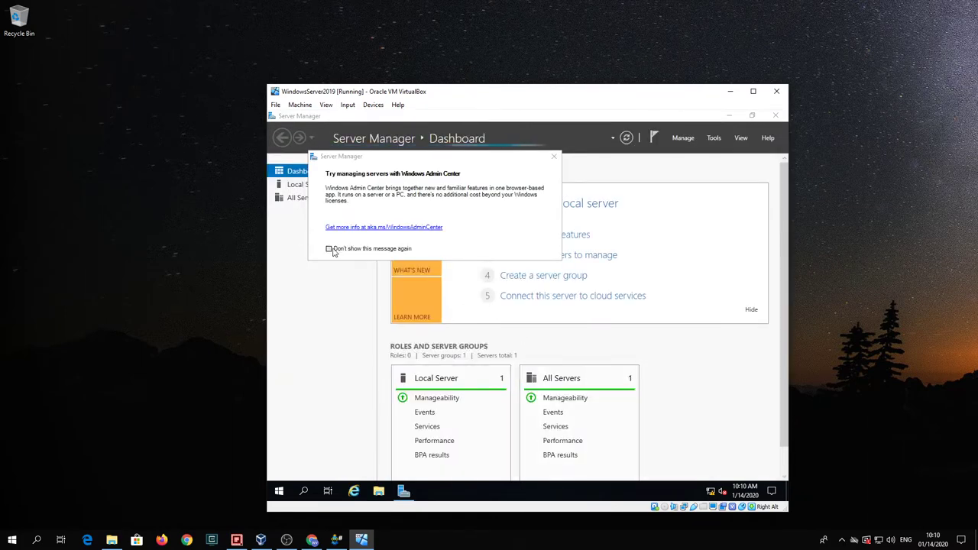
click(330, 249)
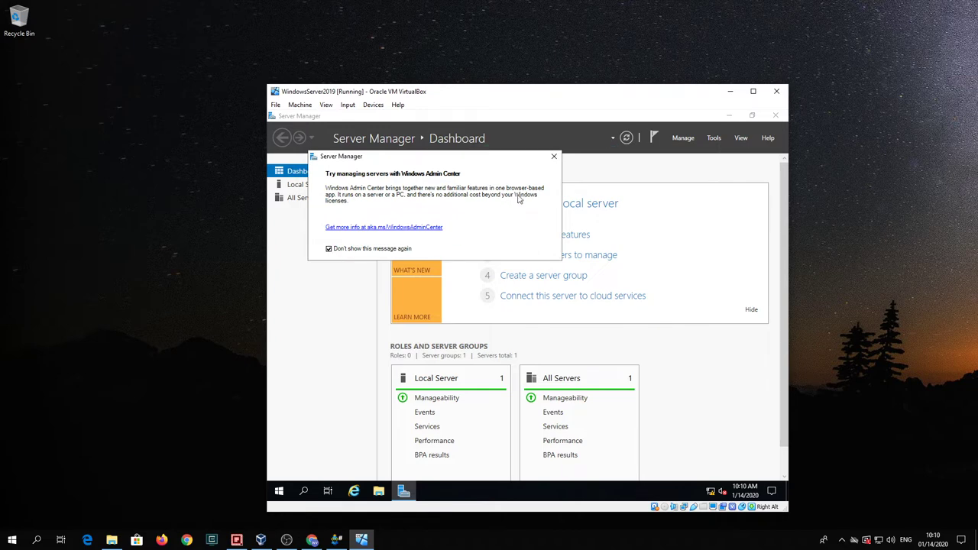
click(554, 159)
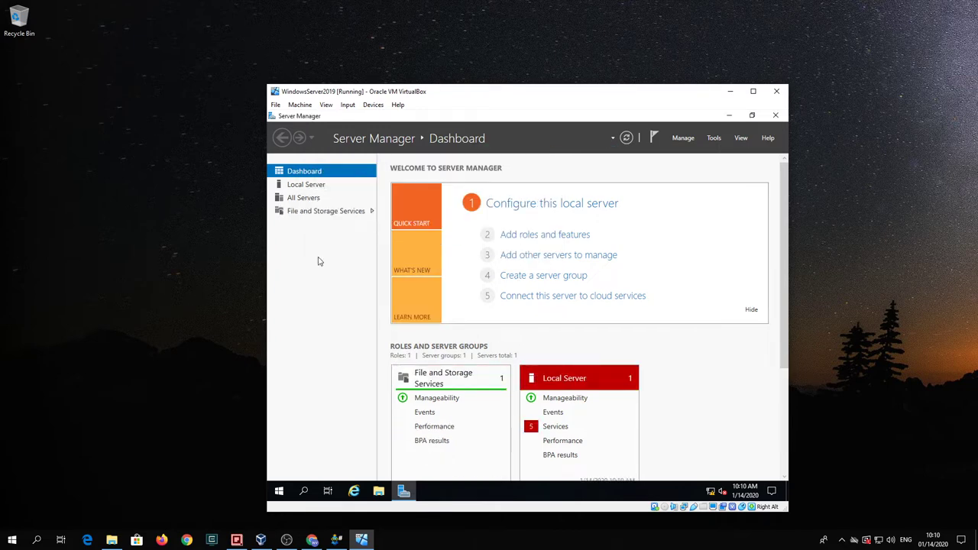
click(299, 188)
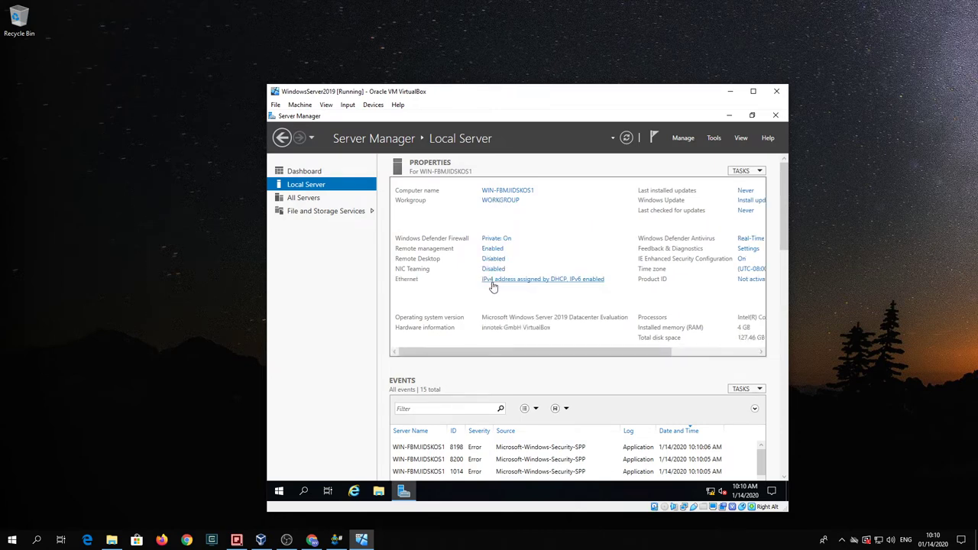
Step: Open the Ethernet adapter's TCP/IPv4 properties and switch to a manually set IP address
click(537, 279)
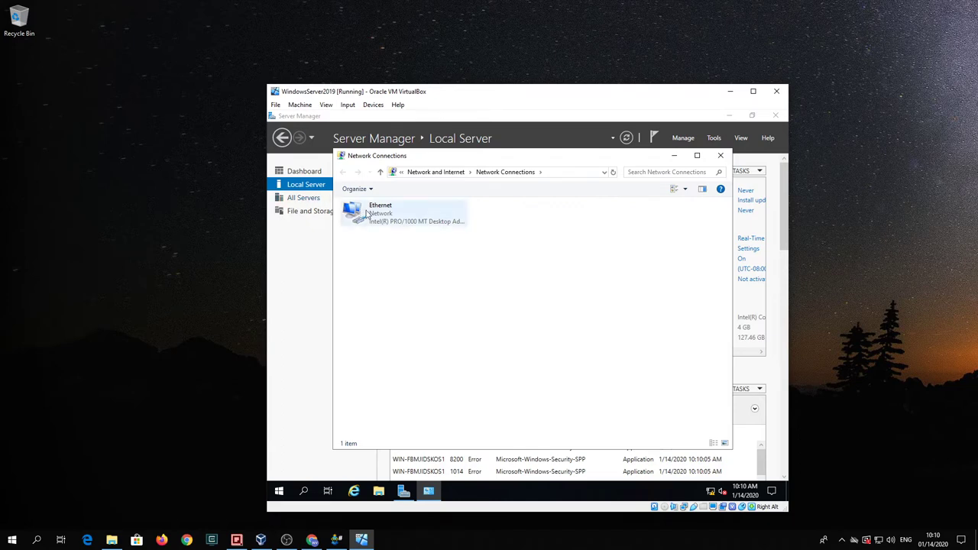
right_click(367, 214)
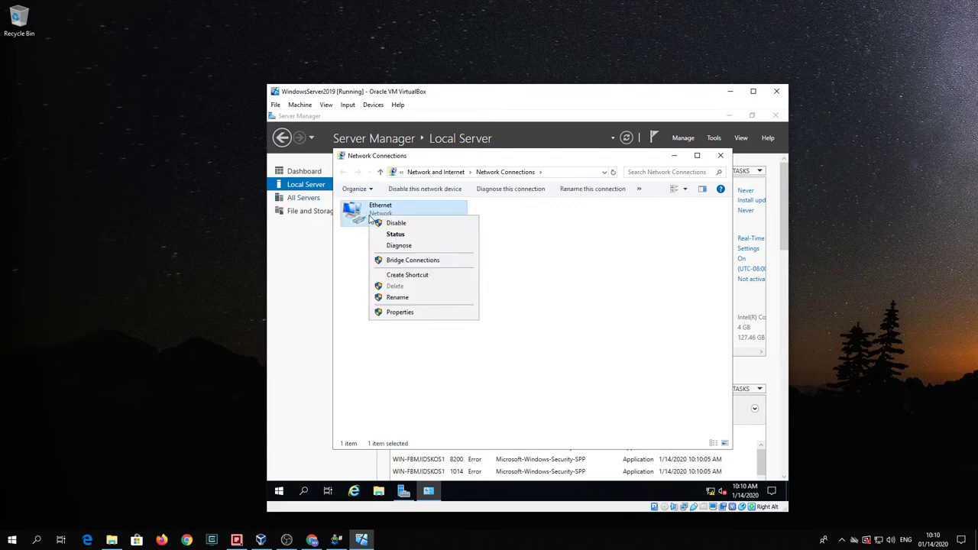
click(426, 311)
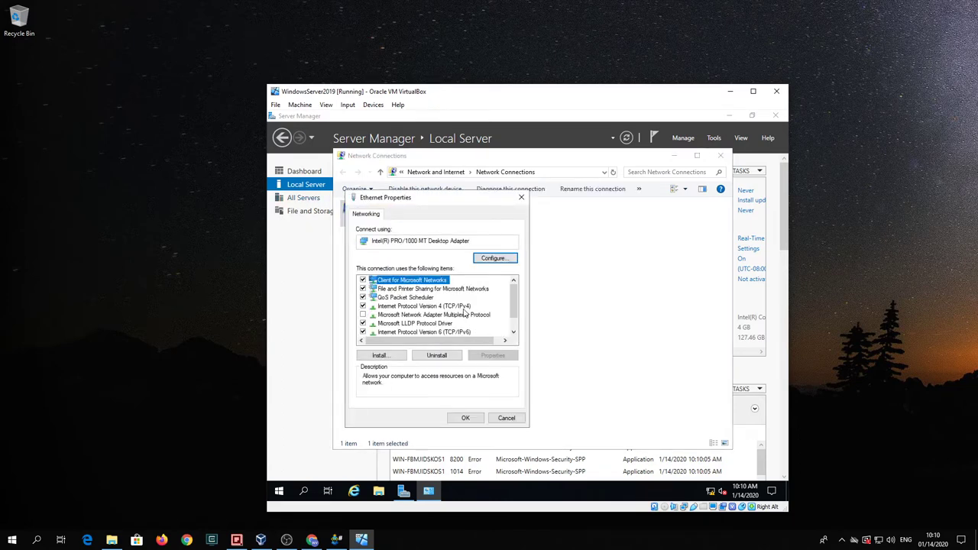
click(460, 306)
click(499, 359)
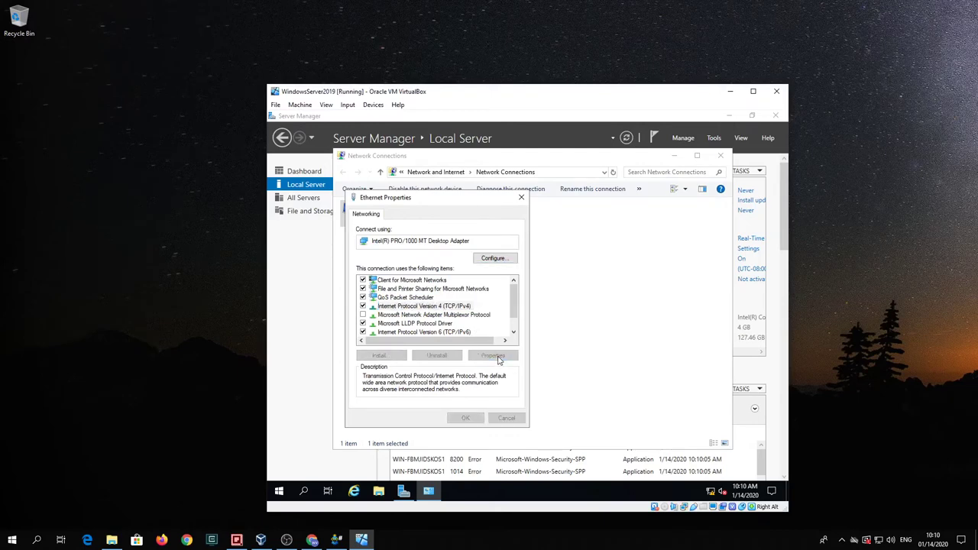
click(382, 310)
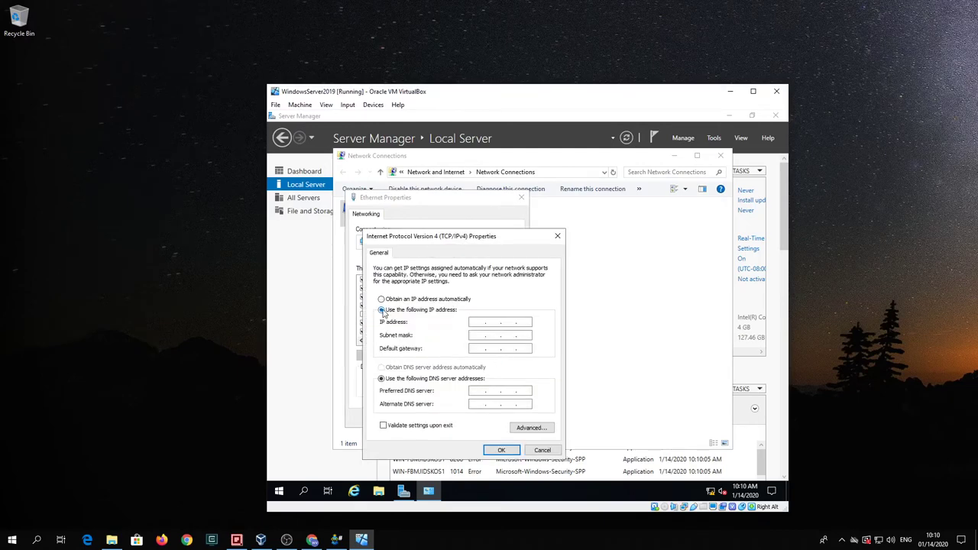
Step: Enter IP 10.20.30.50, subnet mask 255.255.255.0 and gateway 10.20.30.1
click(475, 322)
text(1020.30 .50)
click(478, 340)
text(255 . 255 . 255 . 0)
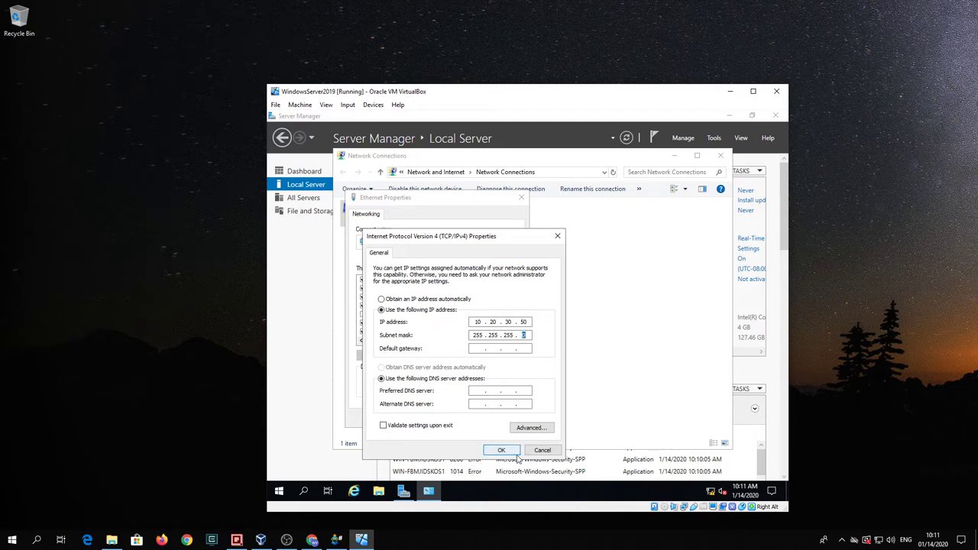
click(484, 348)
text(10)
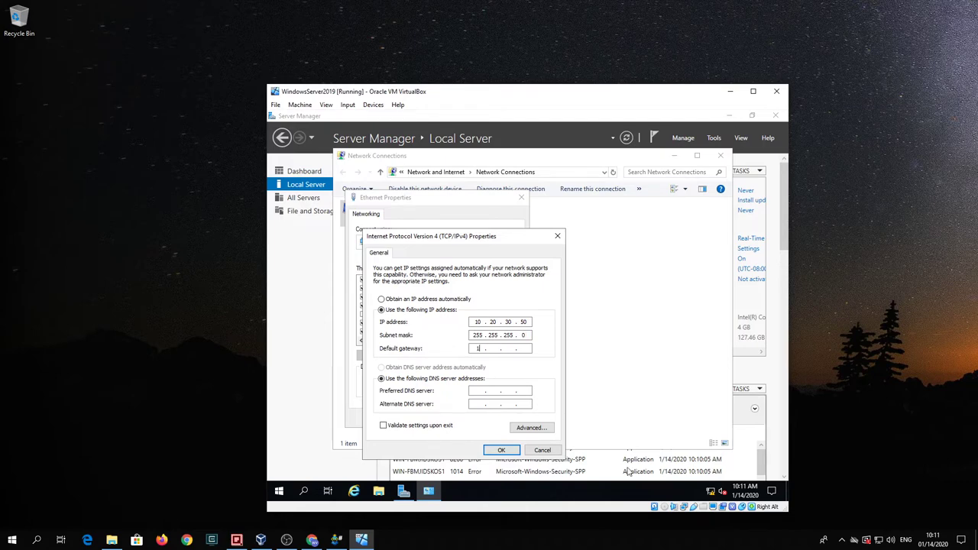
key(Tab)
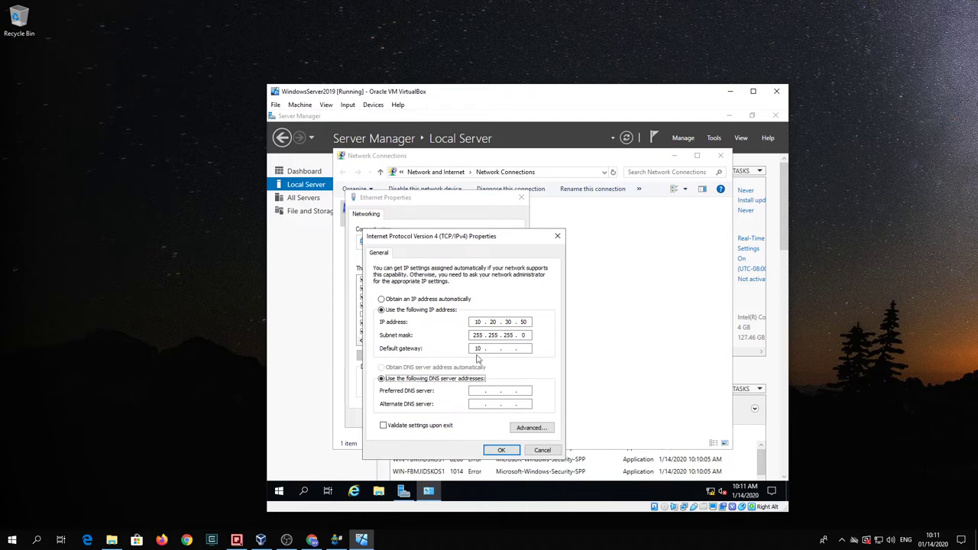
click(493, 348)
text(20 . 30)
Step: Set DNS servers 10.20.30.1 and 8.8.4.4, then apply and close the adapter properties
click(479, 391)
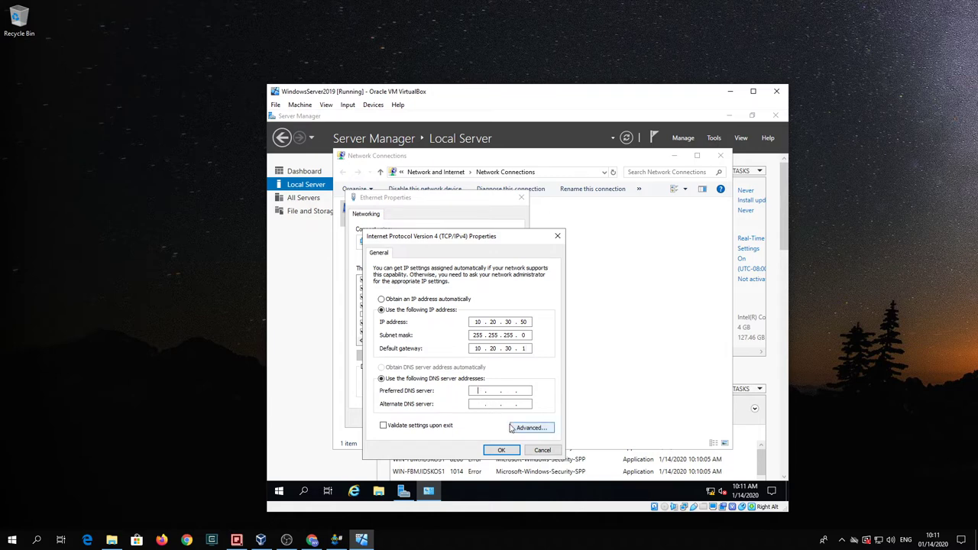
text(10 . 20 .)
text(30 . 1)
click(478, 405)
text(8 . 8 . 4 . 4)
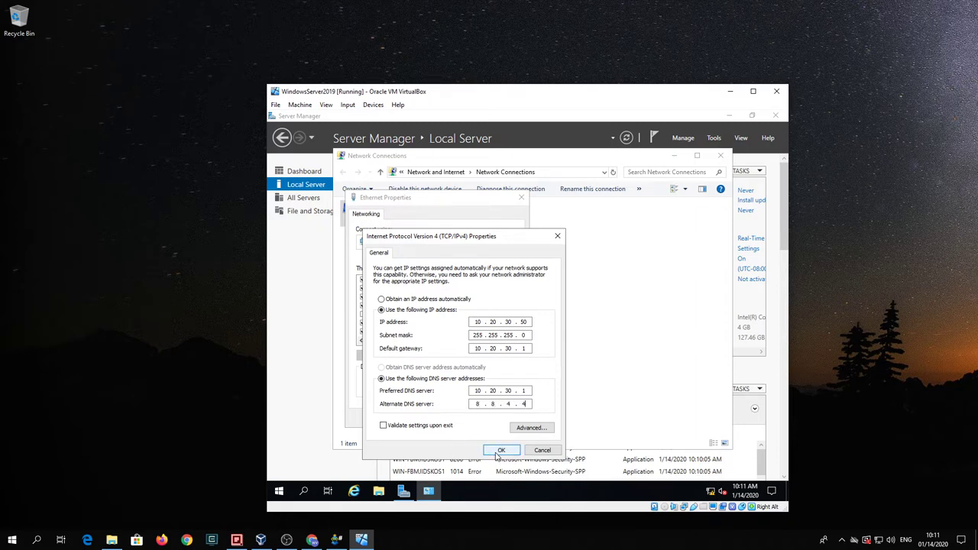
click(494, 452)
click(465, 418)
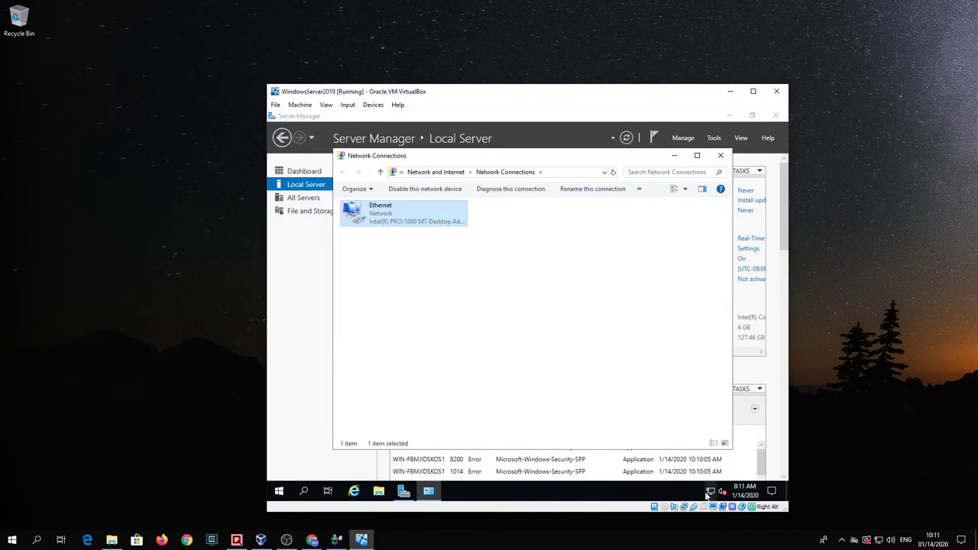
Step: Close Network Connections and set IE Enhanced Security Configuration to Off for Administrators and Users
click(721, 157)
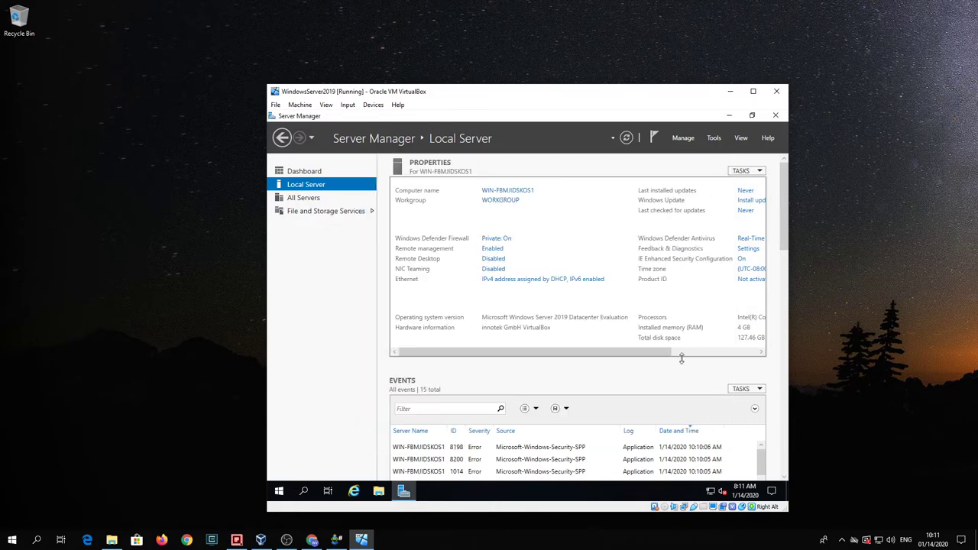
drag(643, 356, 702, 356)
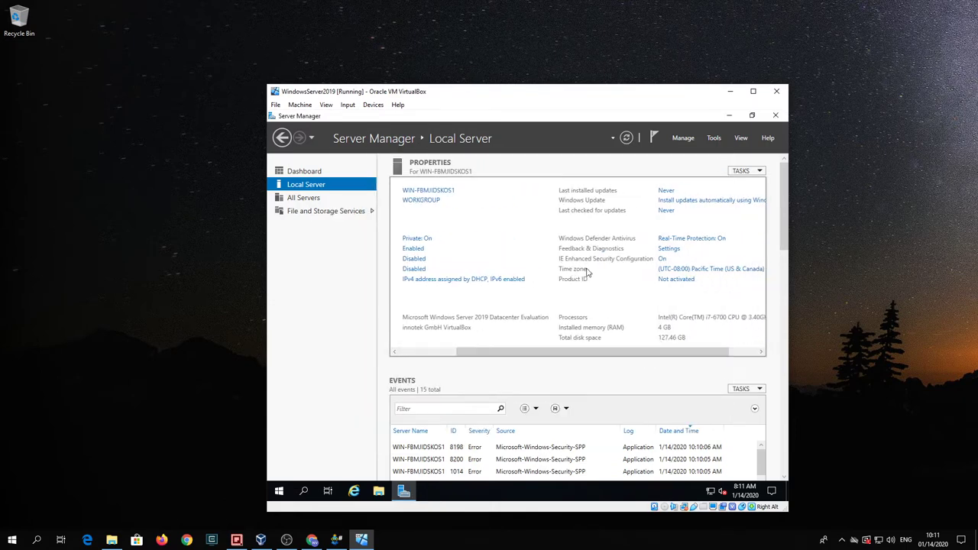
click(662, 259)
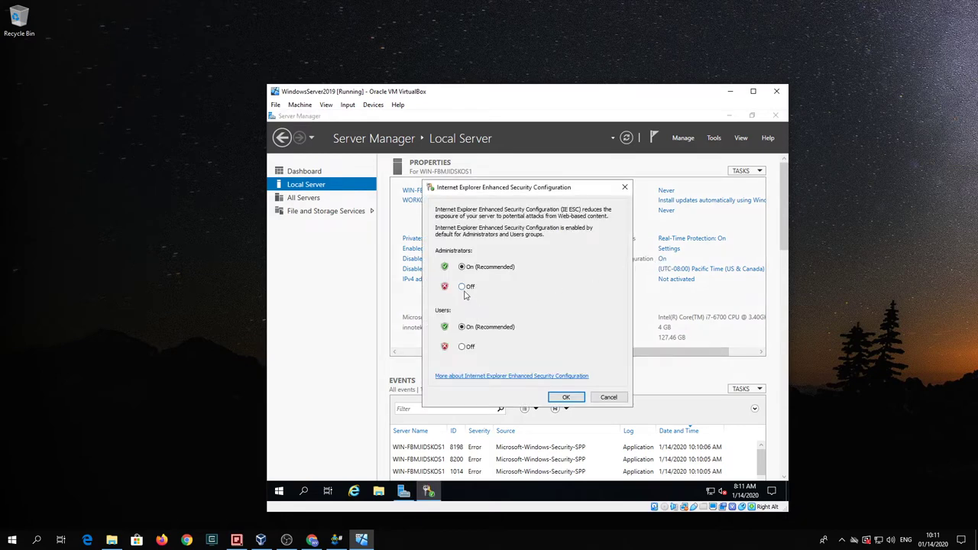
click(463, 287)
click(462, 347)
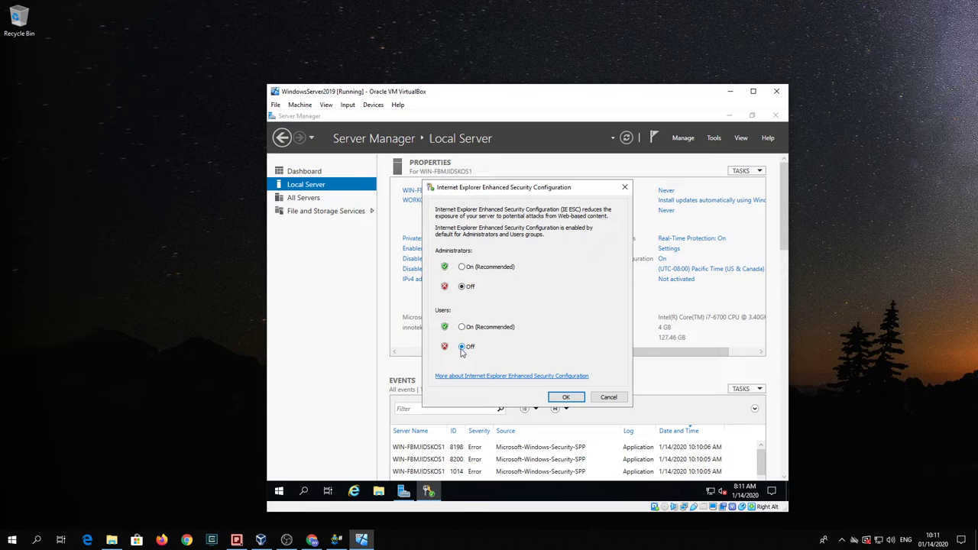
click(566, 397)
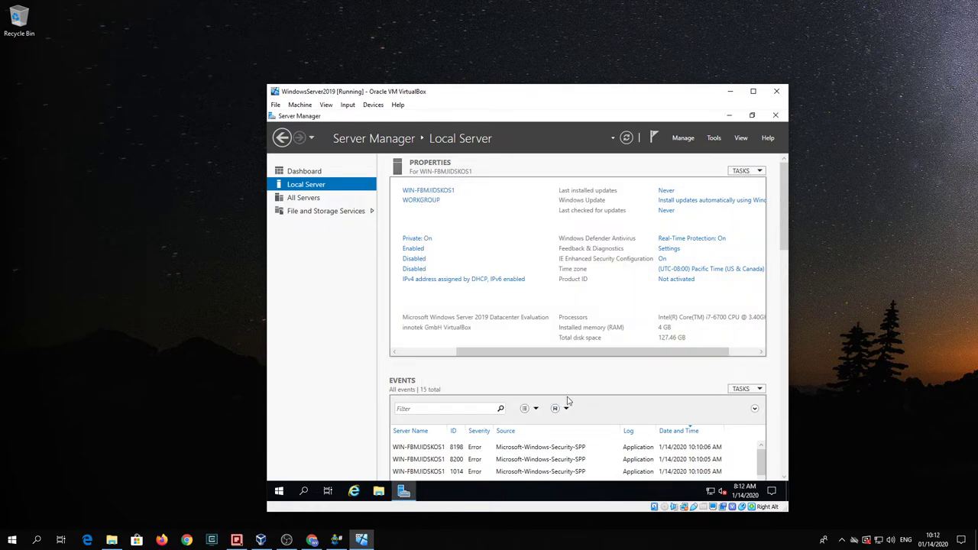
drag(628, 354, 682, 355)
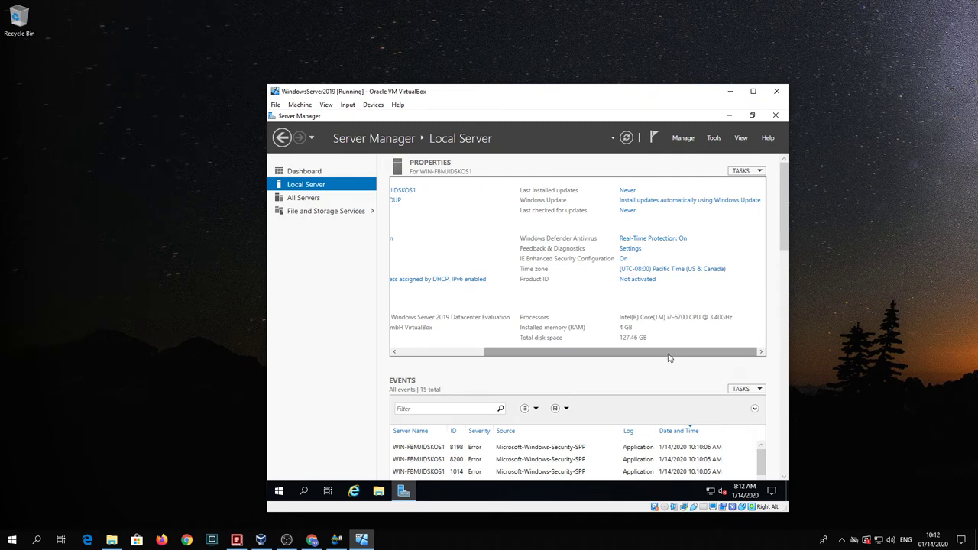
drag(665, 353, 343, 319)
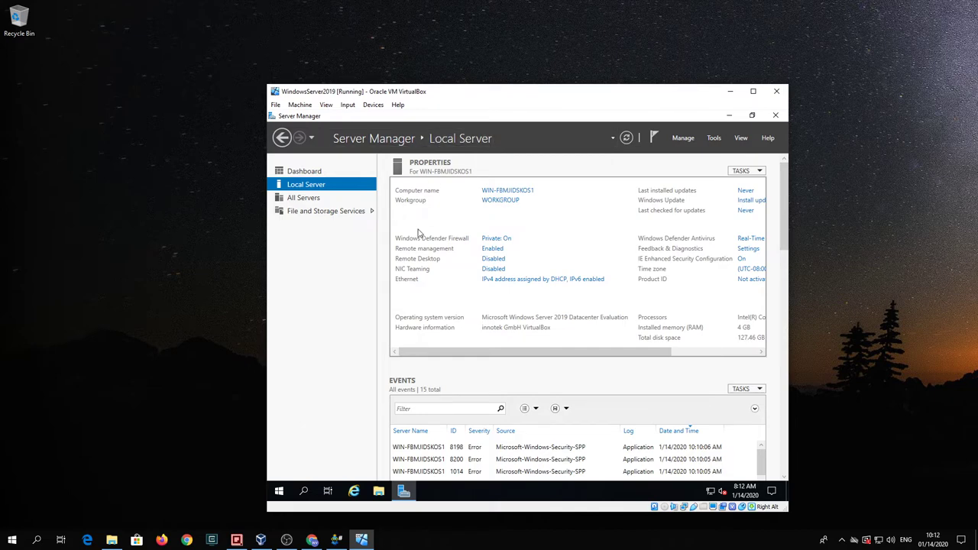
Step: Insert the Guest Additions CD image and run VBoxWindowsAdditions.exe from the disc
click(367, 109)
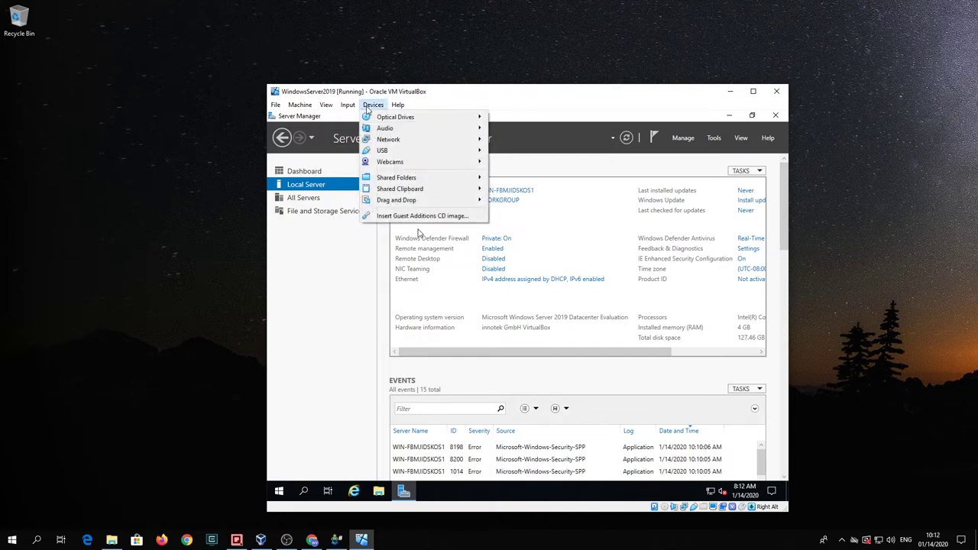
click(419, 217)
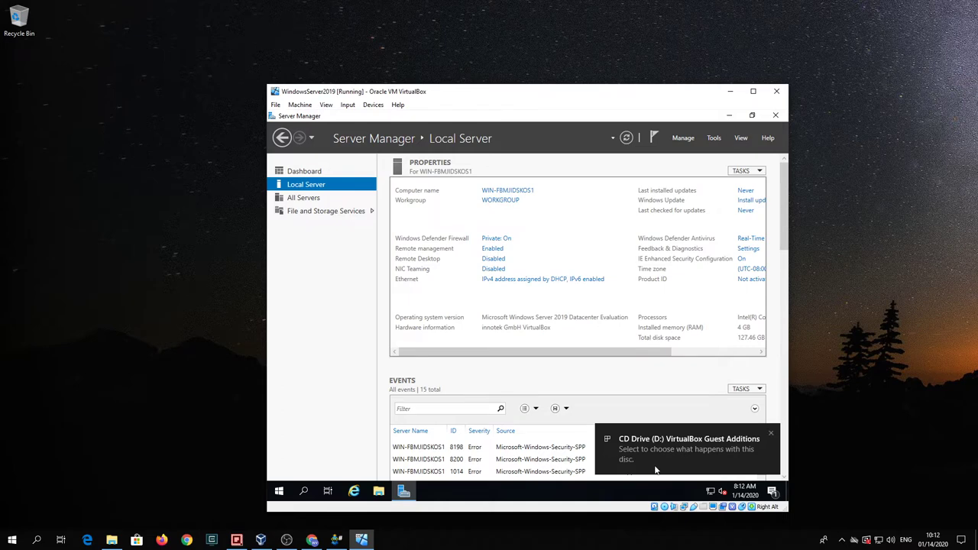
click(656, 455)
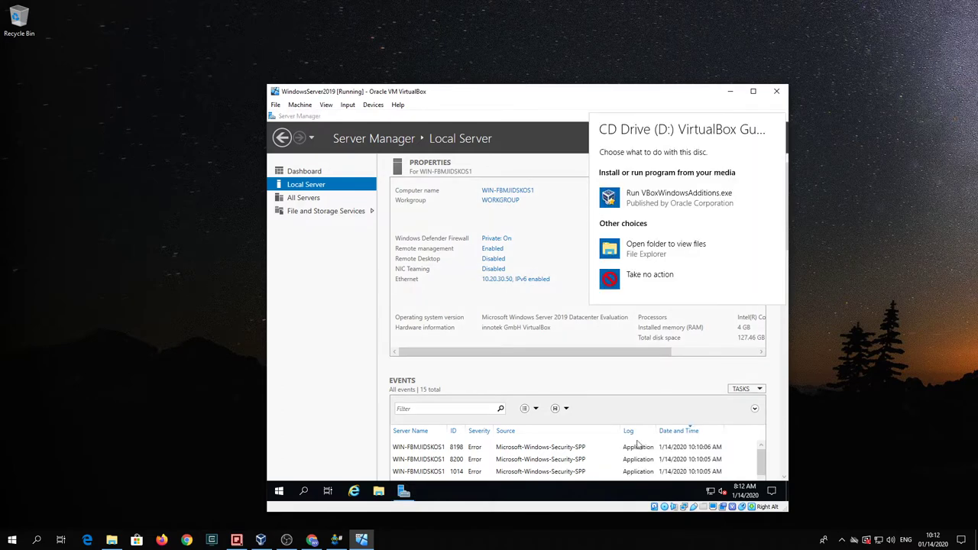
click(667, 200)
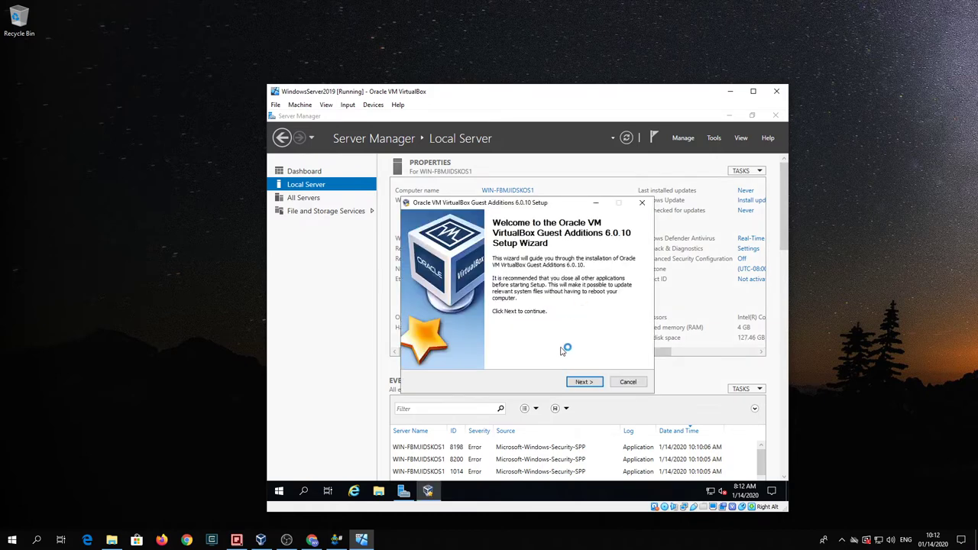
Step: Accept the welcome page and default install folder, then start installing Guest Additions 6.0.10
click(584, 382)
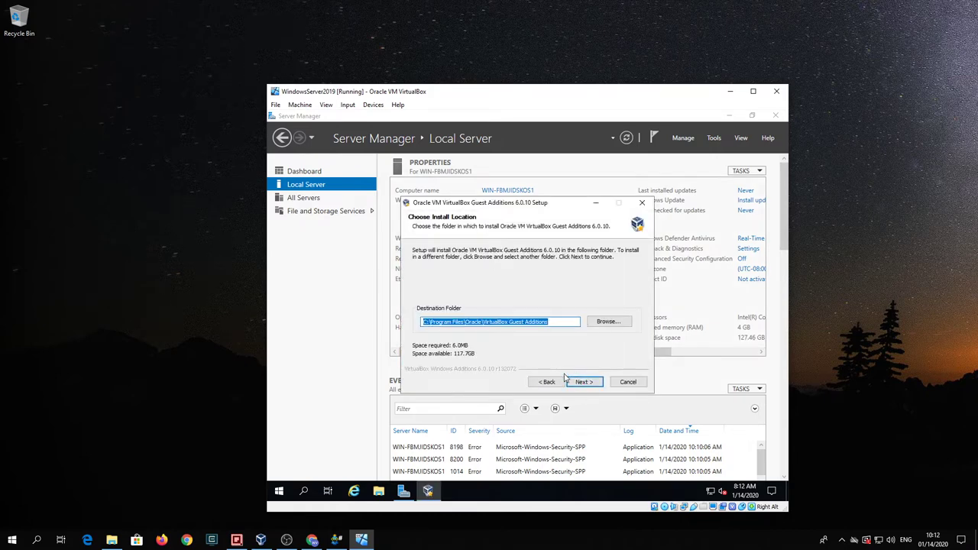
click(584, 383)
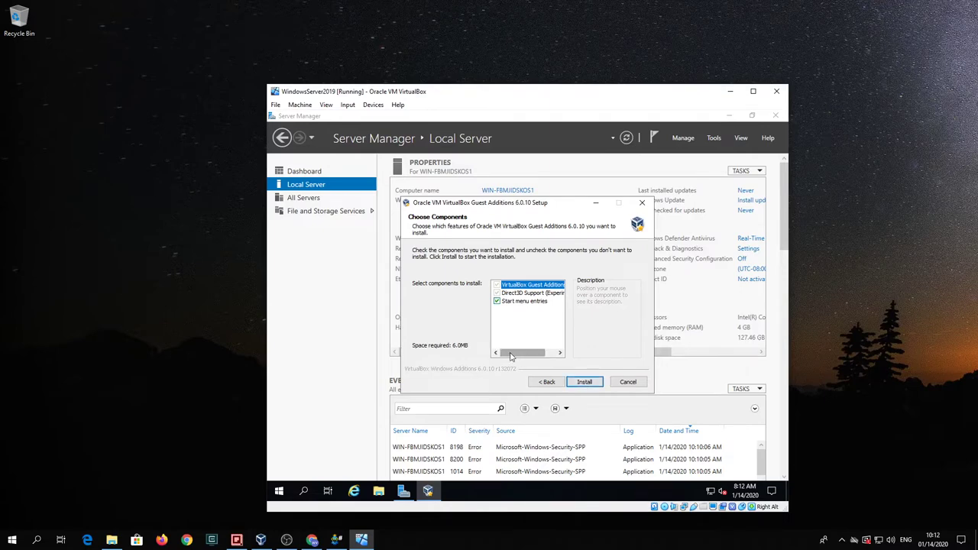
mouse_move(521, 353)
mouse_down()
mouse_move(533, 357)
mouse_move(506, 355)
mouse_up()
click(583, 382)
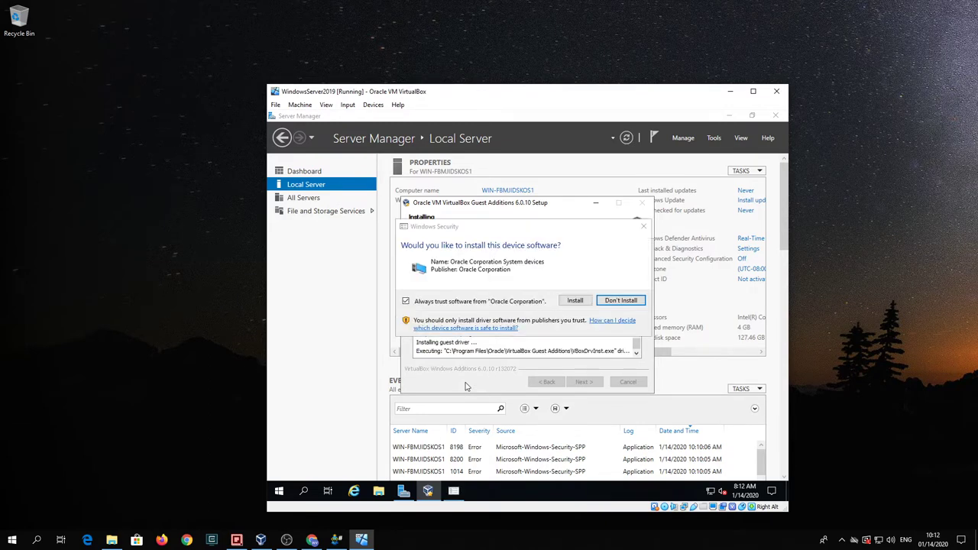
Step: Allow the Oracle device software install and wait for the Guest Additions completion page
click(576, 301)
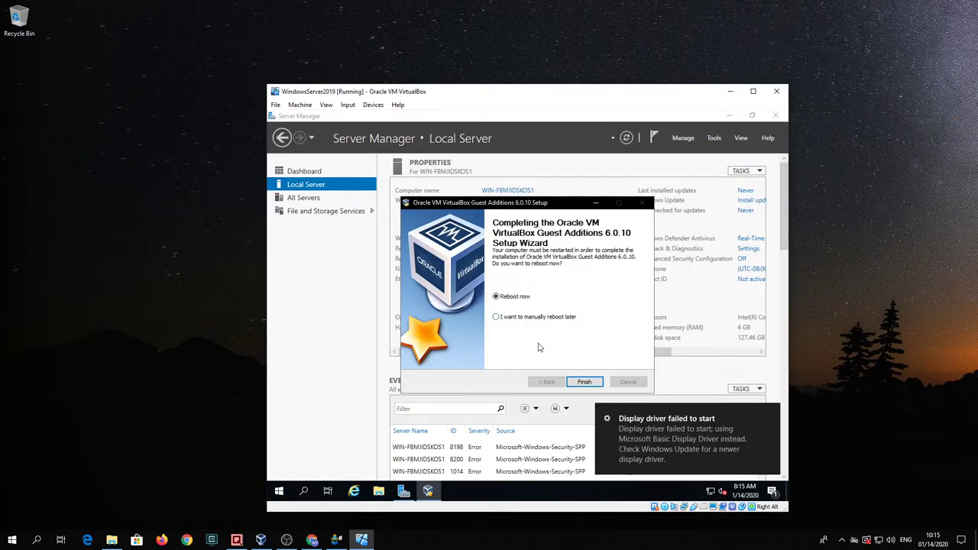
Step: Reboot the server to finish setup, eject the Guest Additions disc, and move the VM window up-left
click(585, 384)
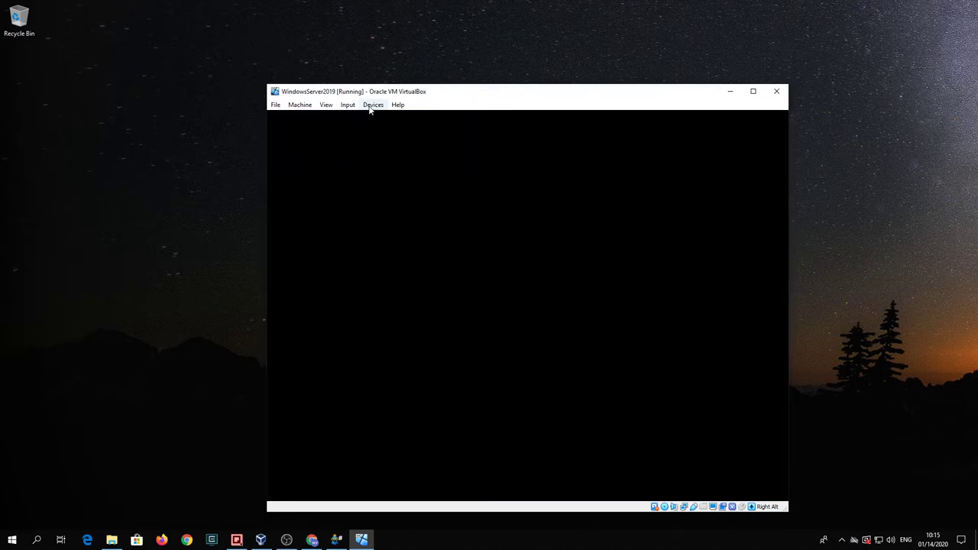
click(371, 107)
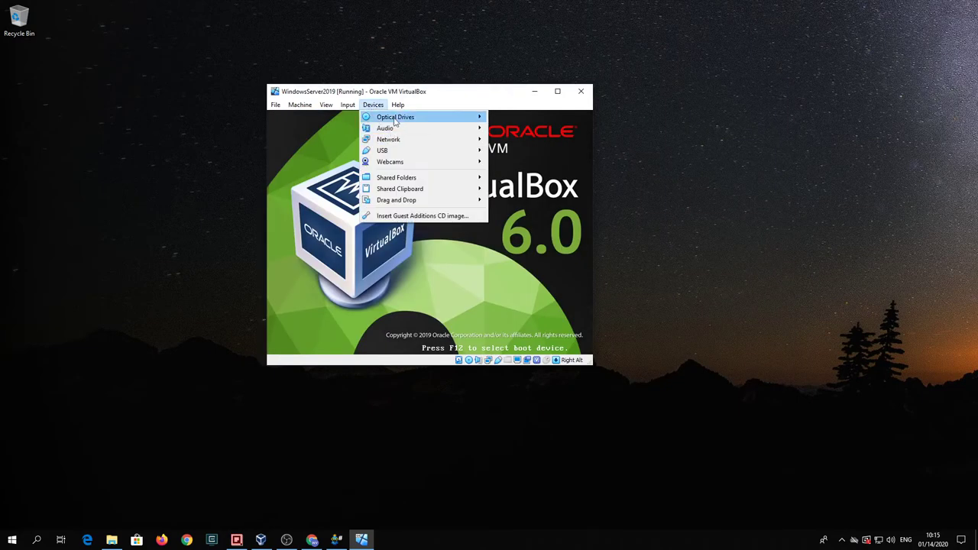
mouse_move(401, 118)
click(525, 195)
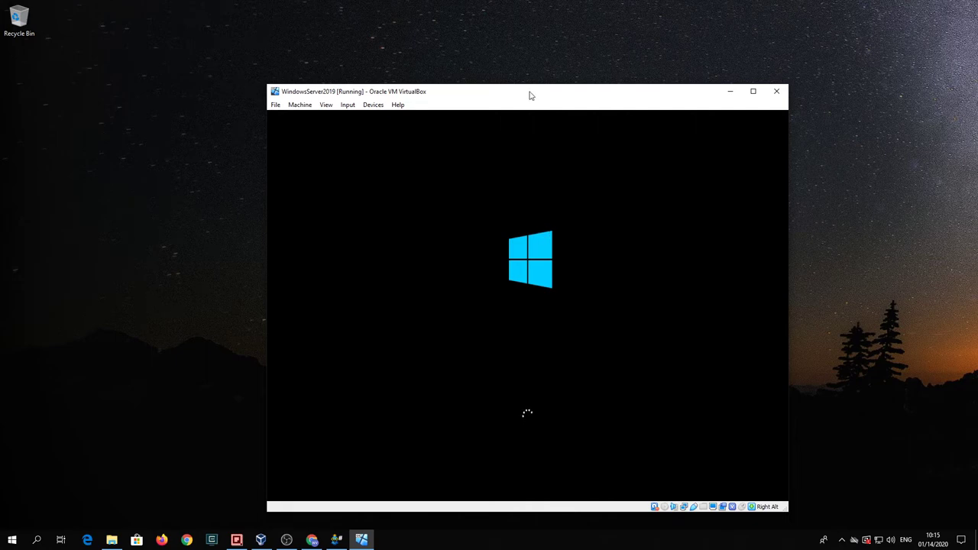
drag(517, 93, 475, 60)
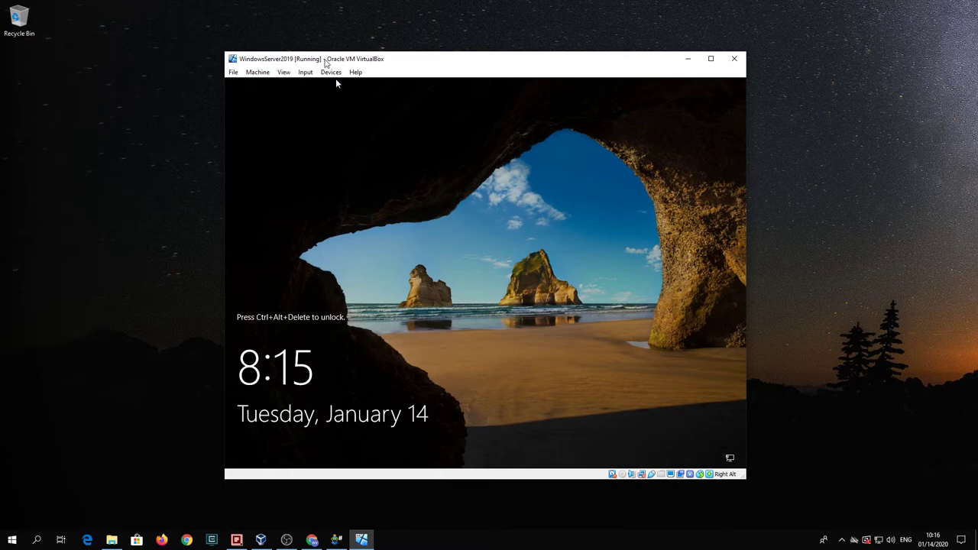
Step: Switch the VM to full screen, then return it to a normal window with Host+F
click(305, 72)
mouse_move(314, 86)
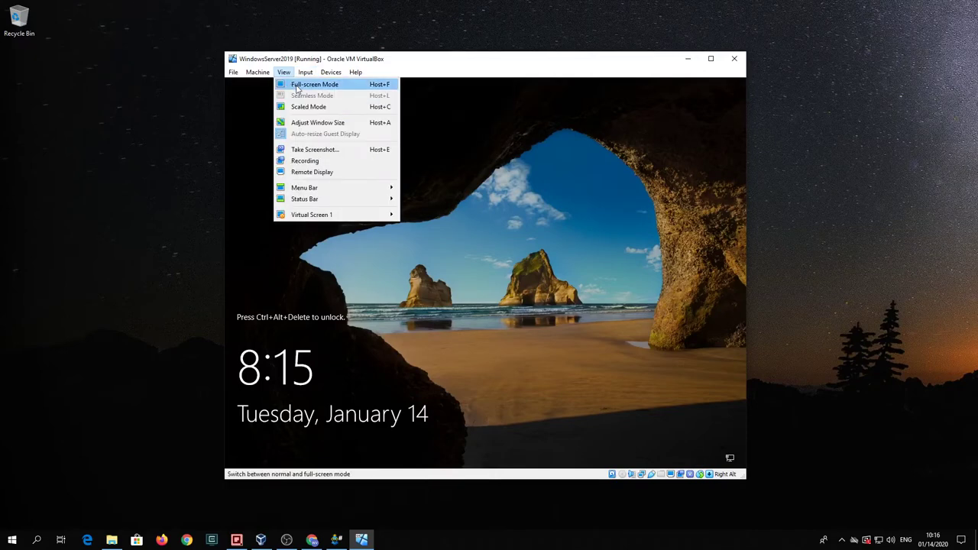
click(298, 84)
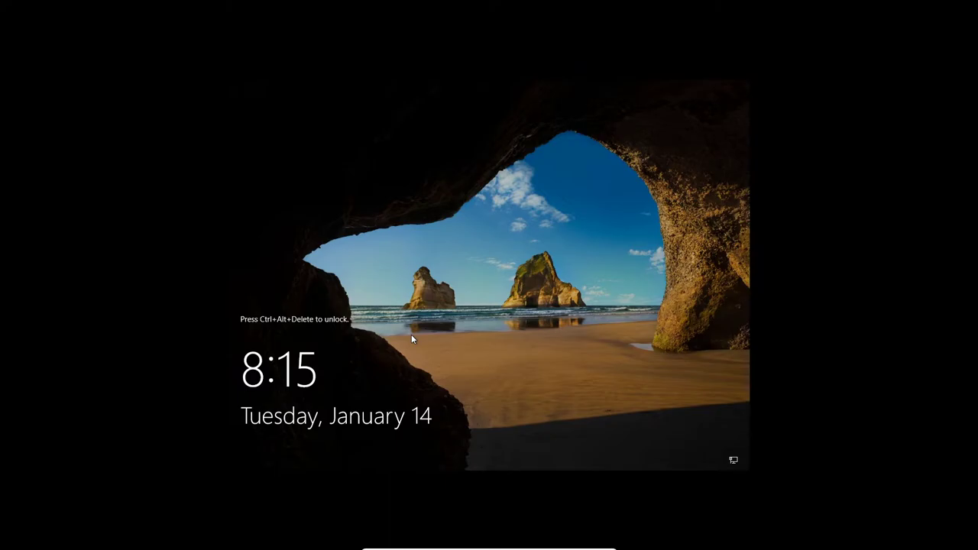
key(Alt_R+f)
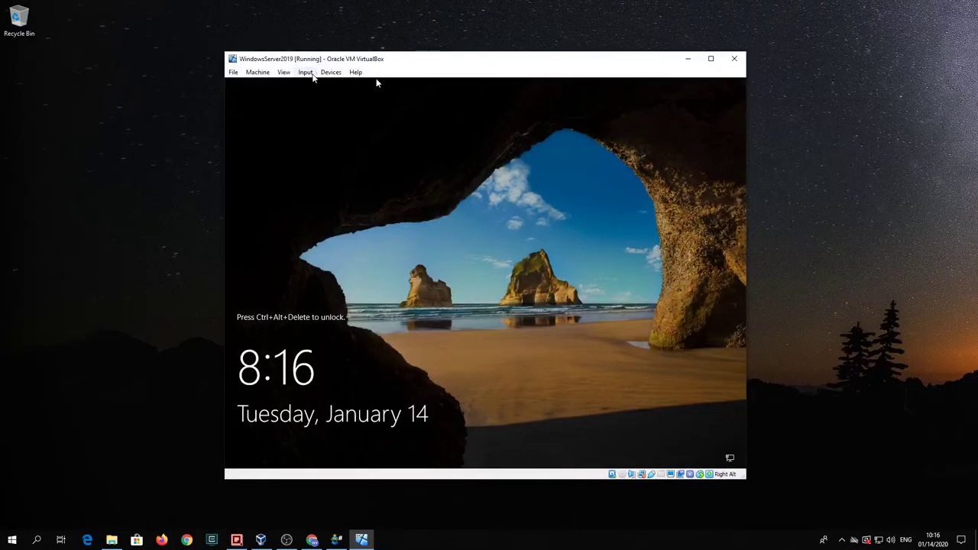
Step: Send Ctrl-Alt-Del to the guest and sign in with the Administrator password
click(306, 72)
mouse_move(328, 85)
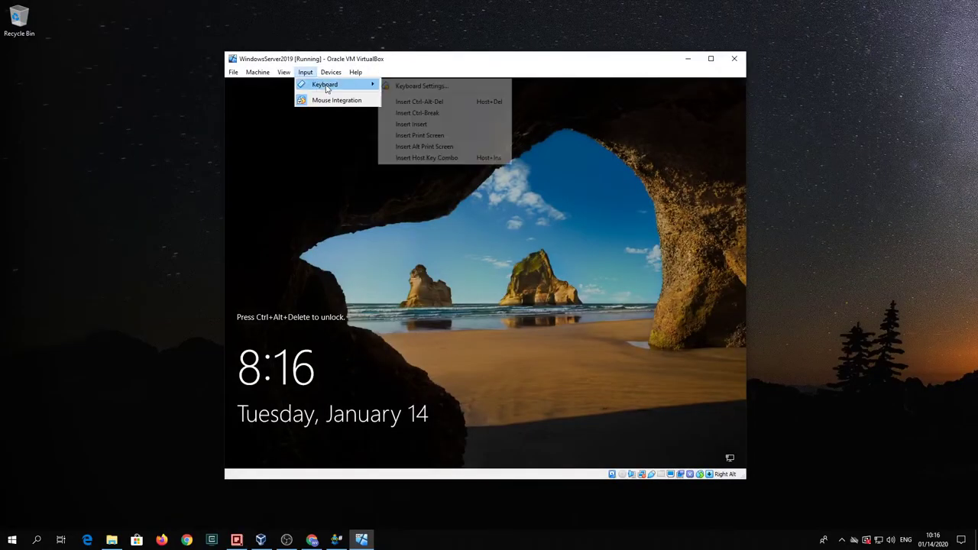
click(418, 100)
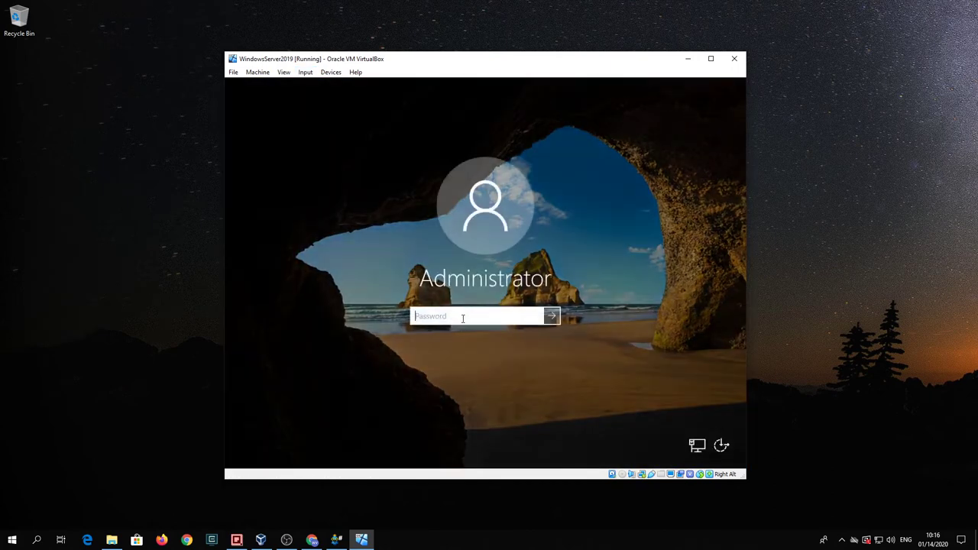
text(•••••••••)
key(Return)
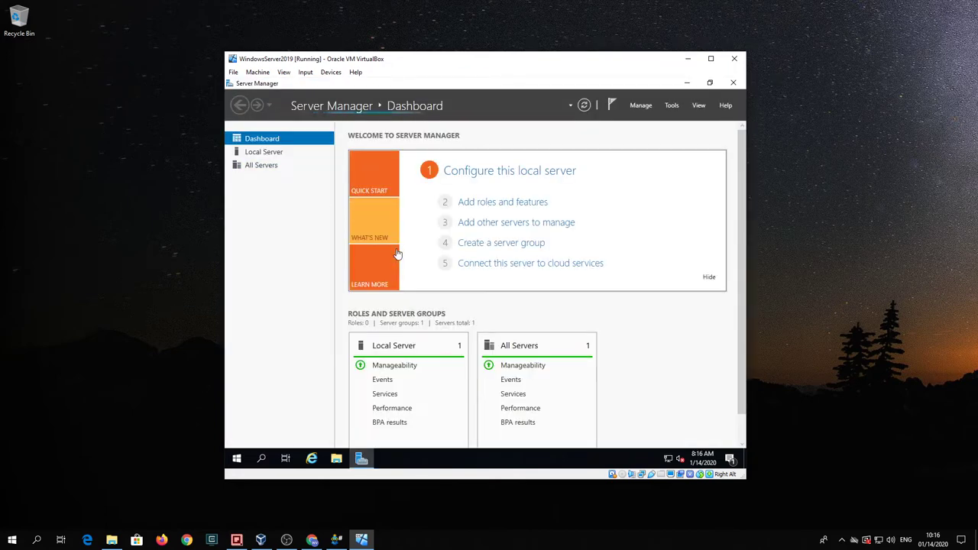
Step: Put the VM in full-screen mode and close Server Manager
click(282, 72)
click(287, 84)
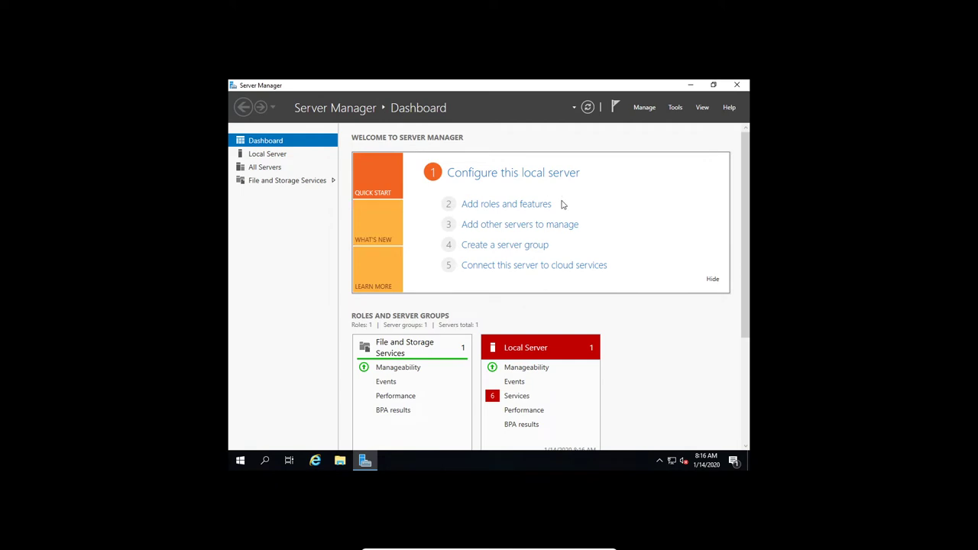
click(738, 86)
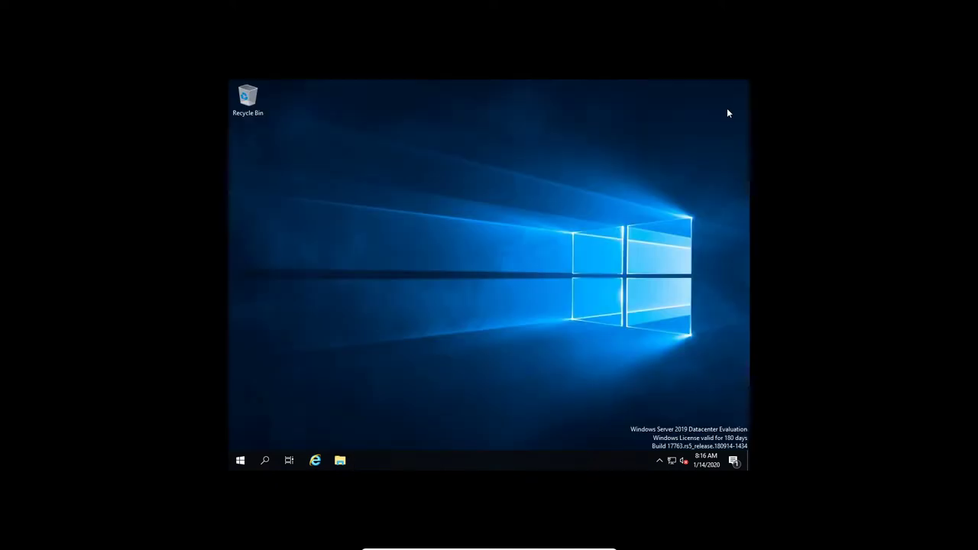
Step: Restart the guest via Start's Shut down or sign out menu, then leave full screen
right_click(242, 461)
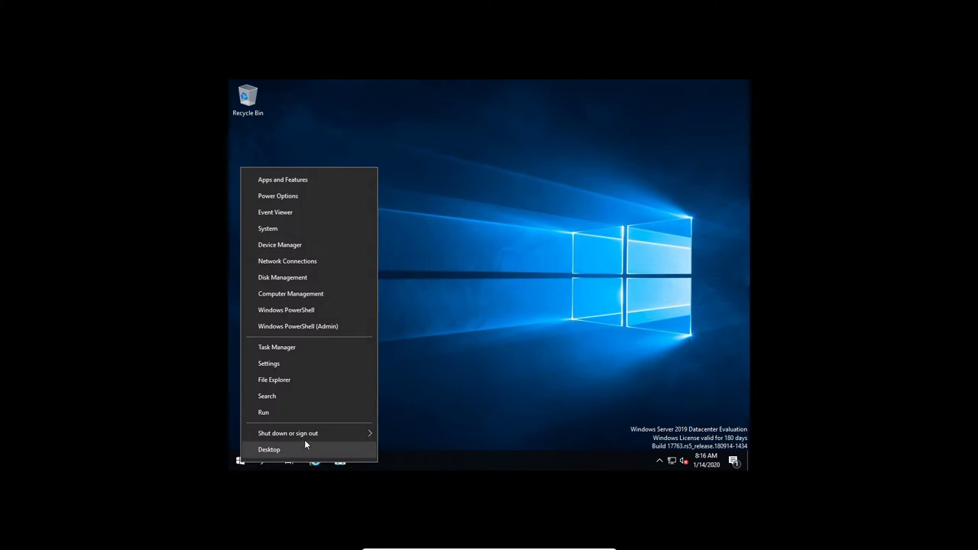
mouse_move(319, 435)
click(403, 432)
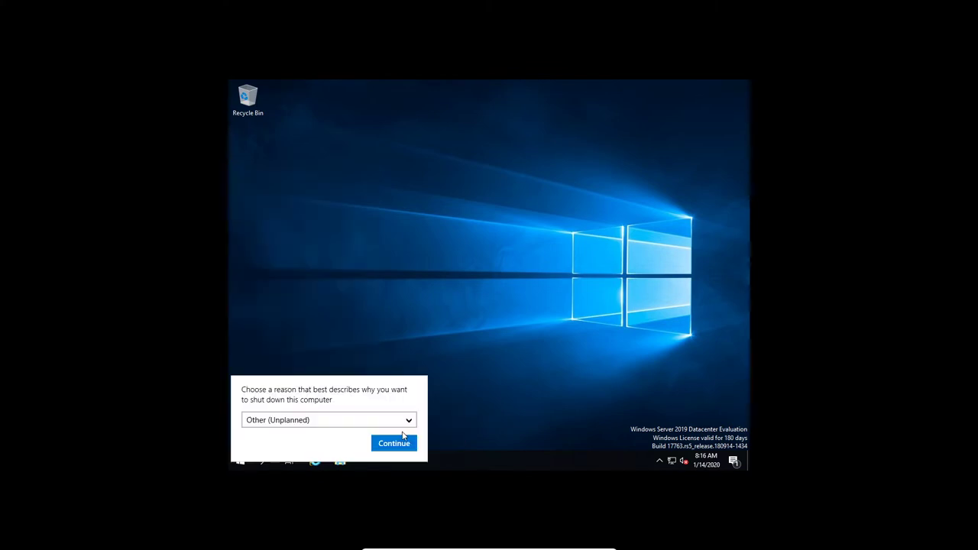
click(385, 446)
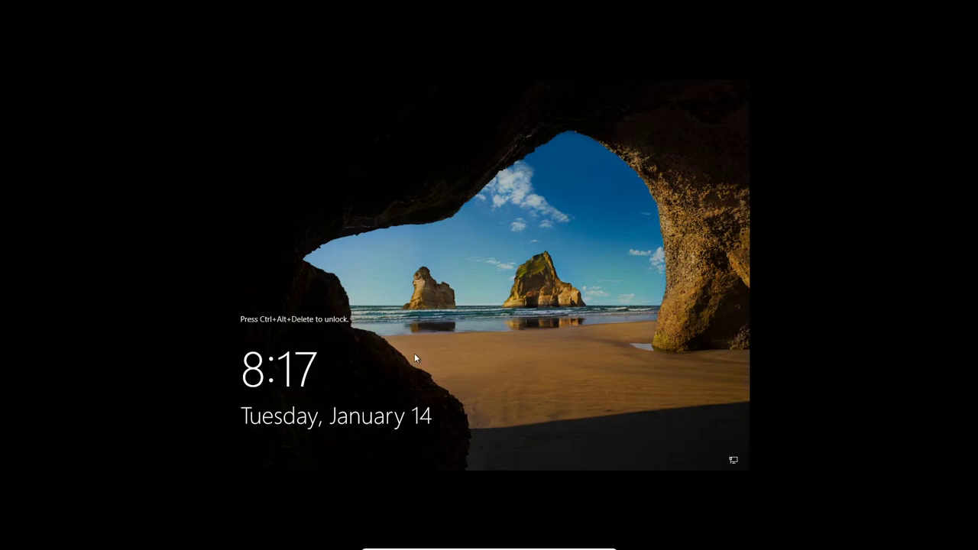
key(alt+f)
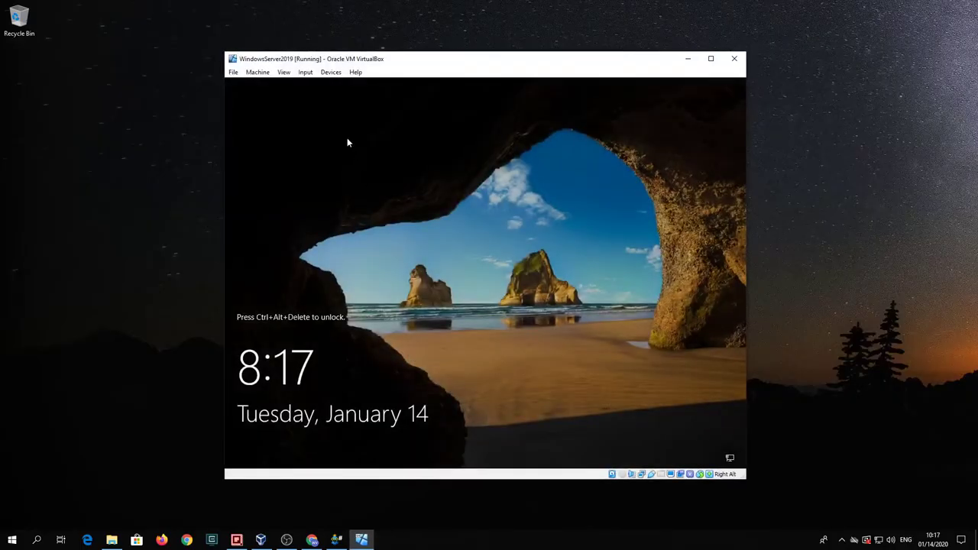
Step: Send Ctrl-Alt-Del, switch to full screen, and sign in with the account password
click(302, 74)
mouse_move(321, 86)
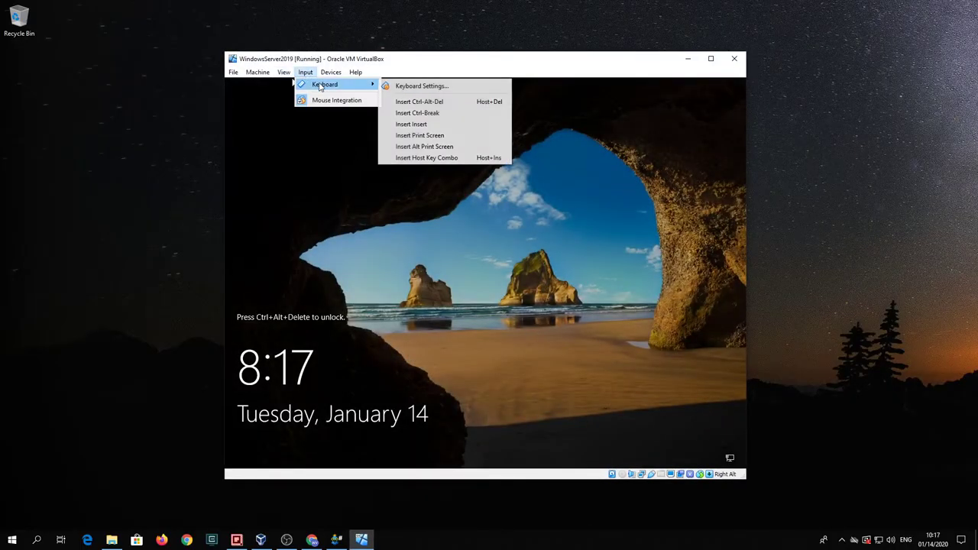
click(458, 102)
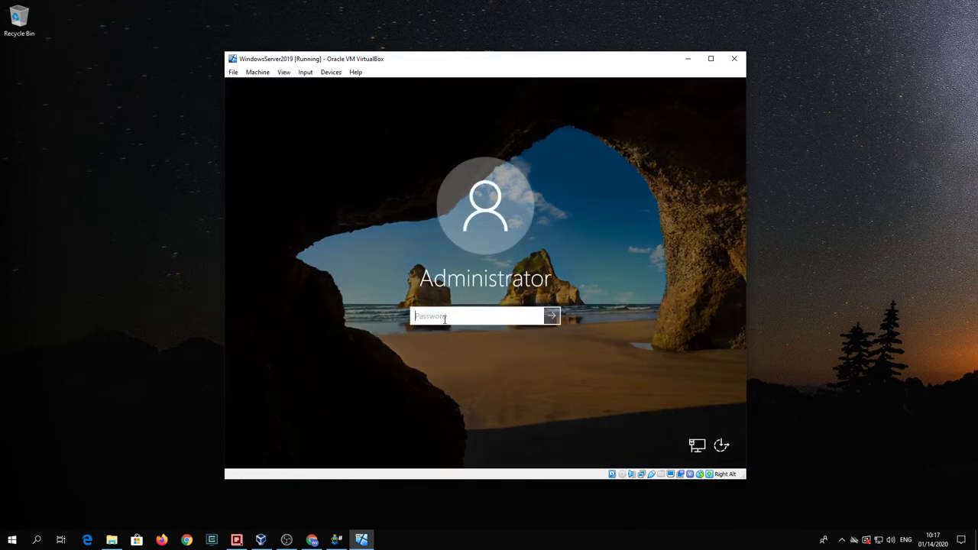
key(alt+f)
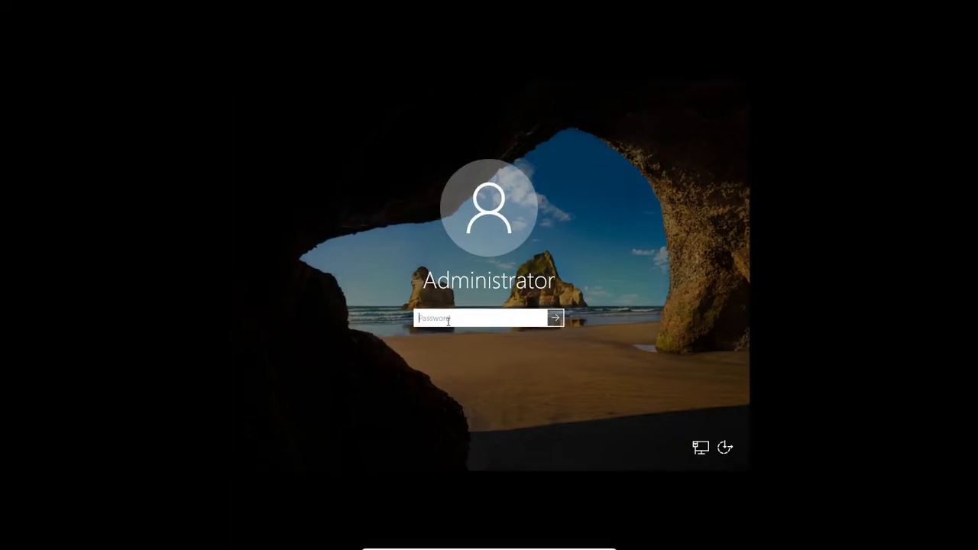
text(P)
key(BackSpace)
text(Password)
key(Return)
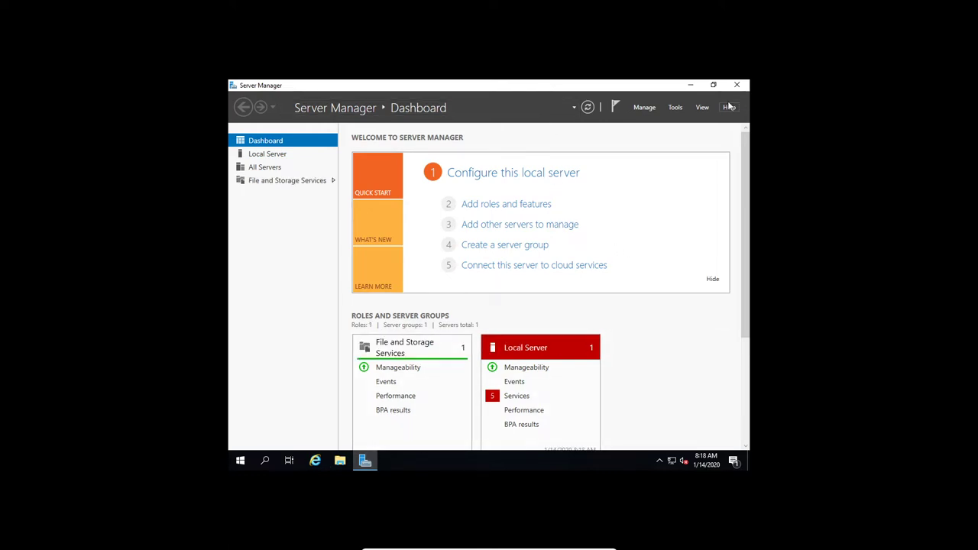
Step: Minimize Server Manager, open Display settings, and set and keep 1280 × 1024 resolution
click(691, 85)
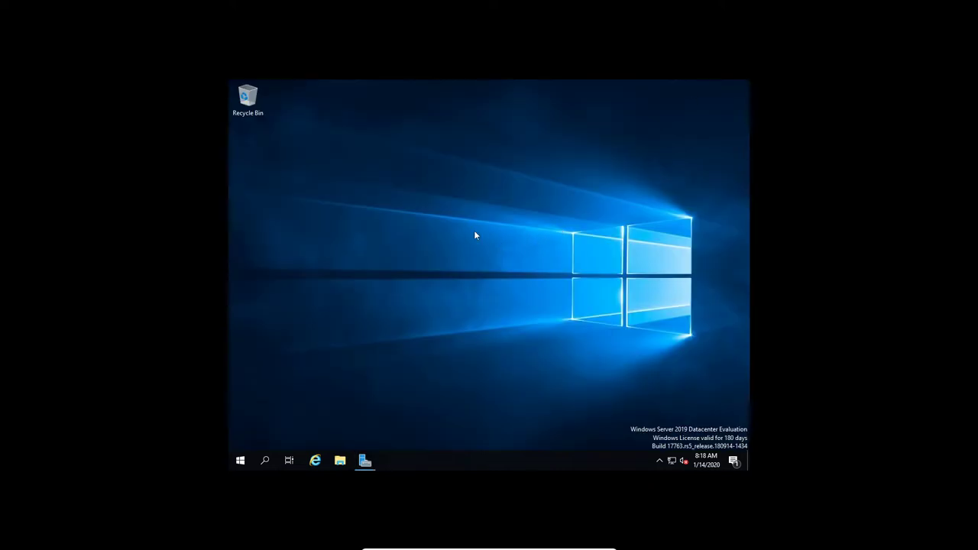
right_click(455, 206)
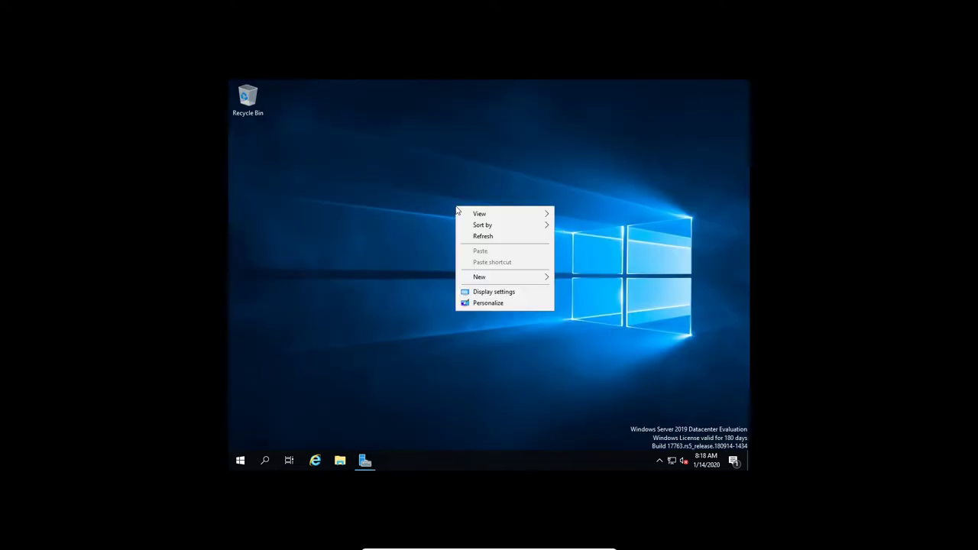
click(504, 292)
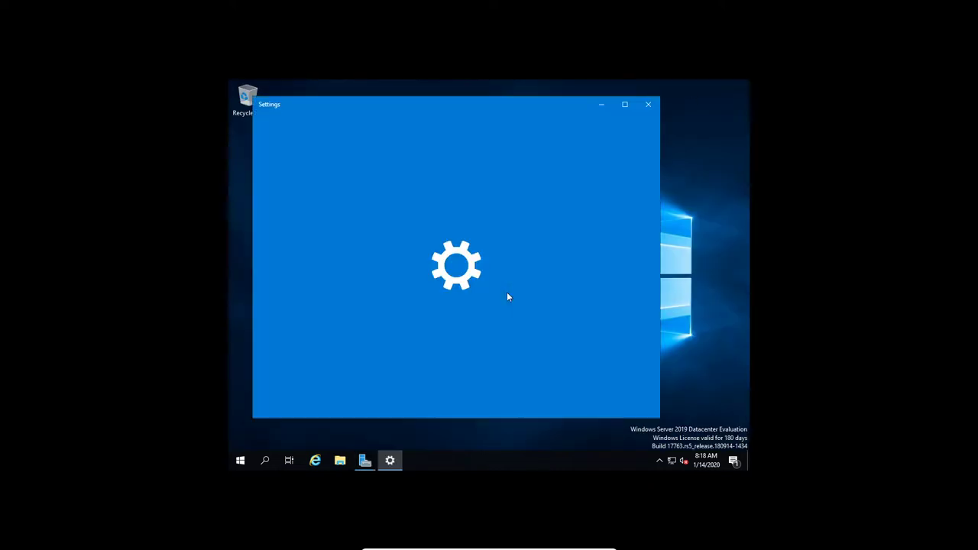
scroll(587, 321, down, 1)
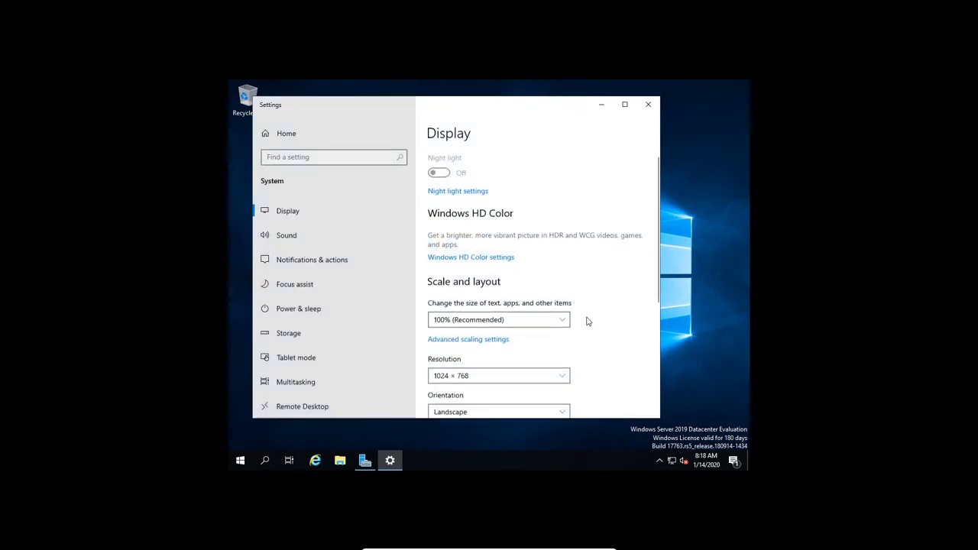
scroll(588, 321, down, 1)
click(560, 300)
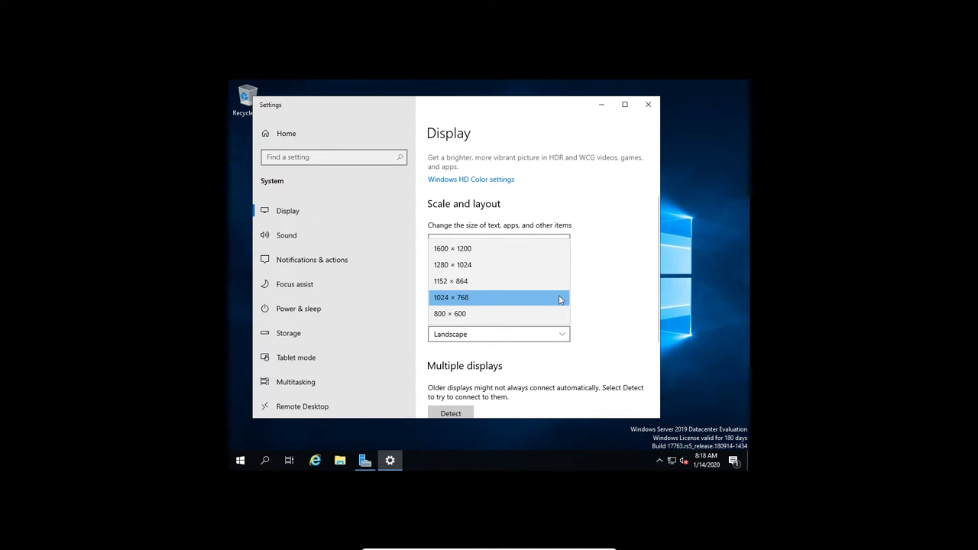
click(550, 266)
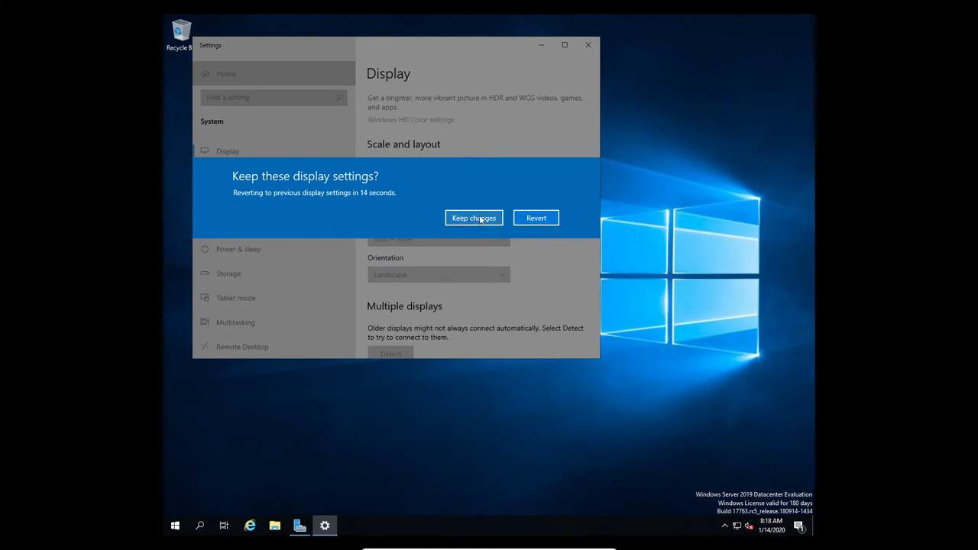
click(481, 219)
Step: Change the resolution to 1024 × 768, then back to 1280 × 1024, keeping each
scroll(495, 312, down, 2)
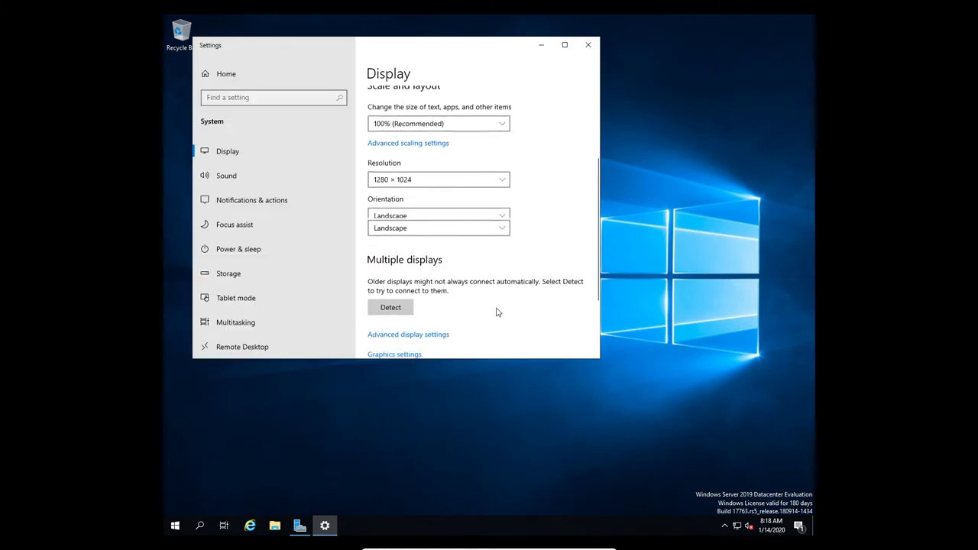
scroll(500, 277, up, 3)
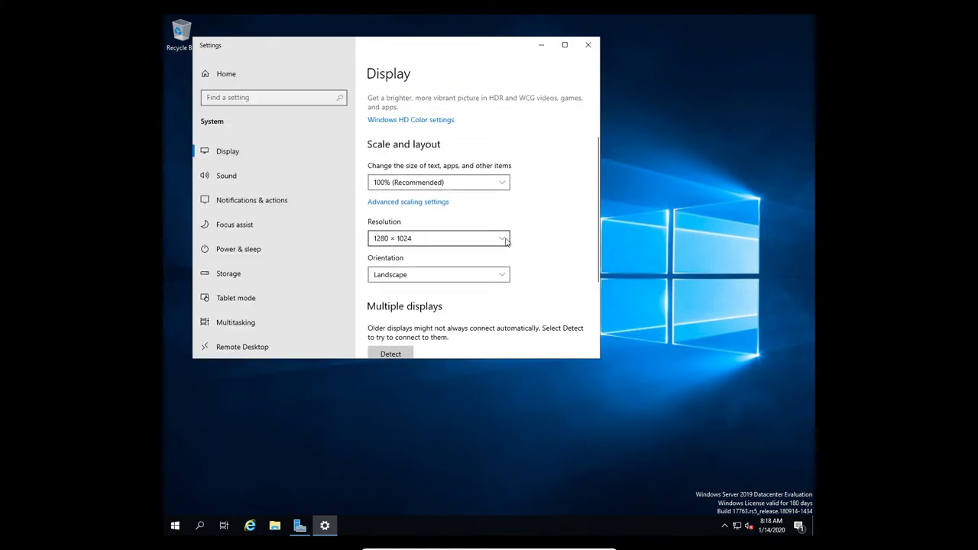
click(504, 239)
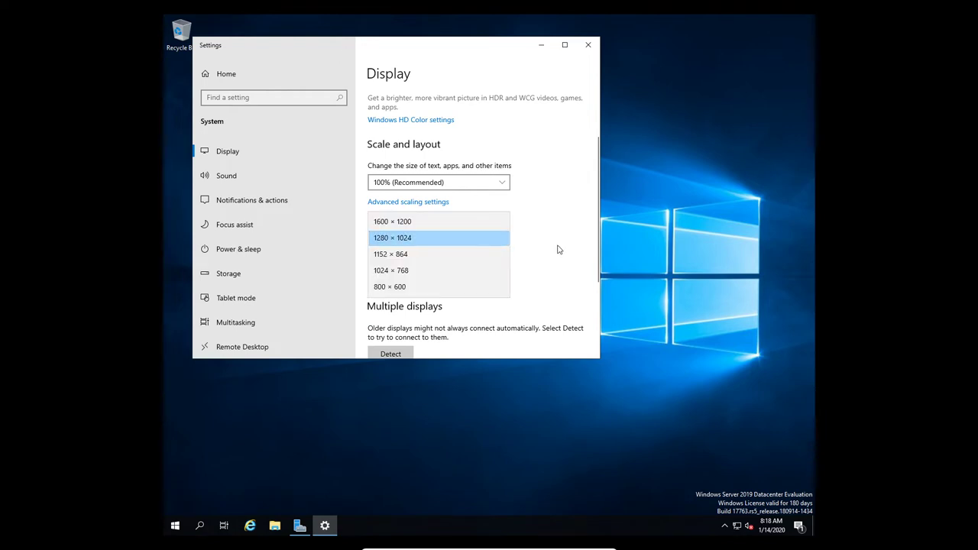
key(Down)
key(Down)
key(Return)
click(544, 281)
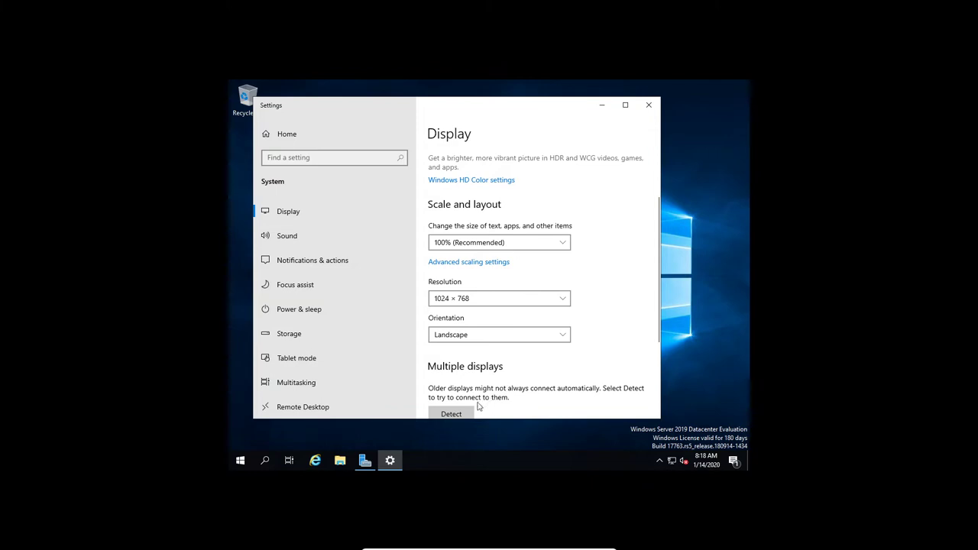
click(562, 299)
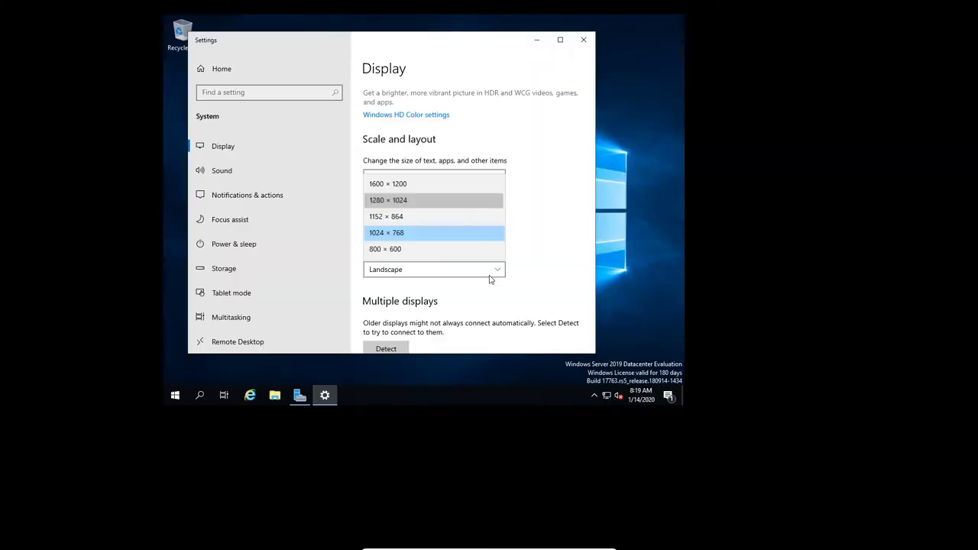
click(550, 273)
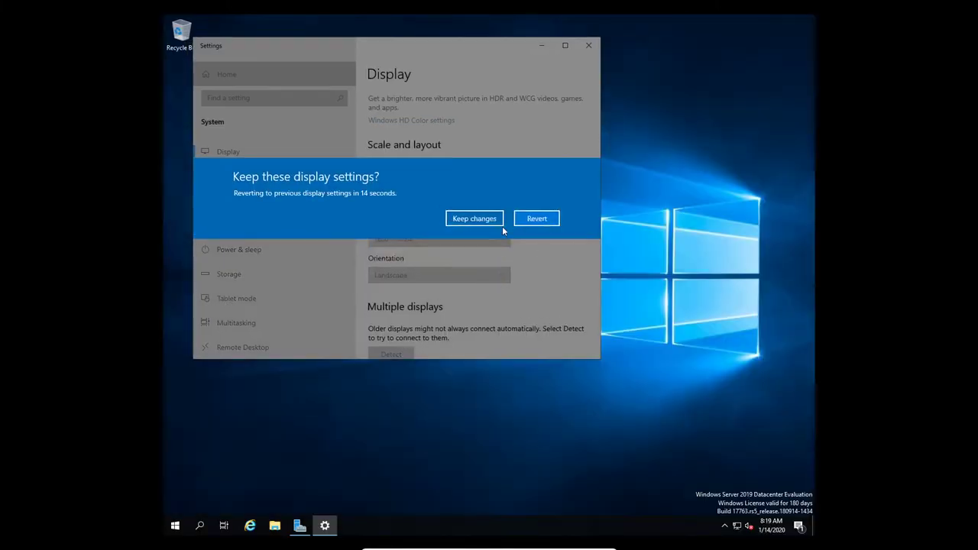
click(474, 218)
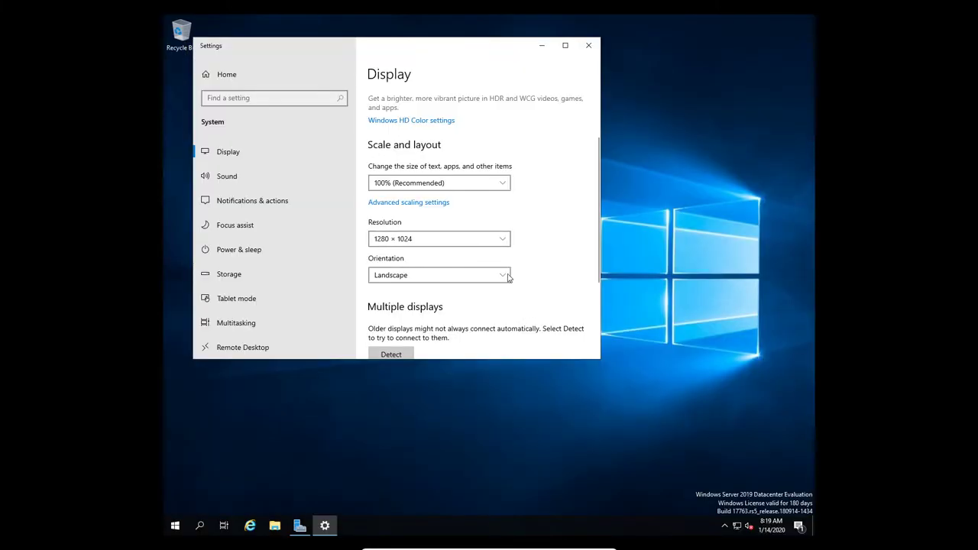
Step: Set and keep the 1600 × 1200 resolution, then close Display settings
click(503, 239)
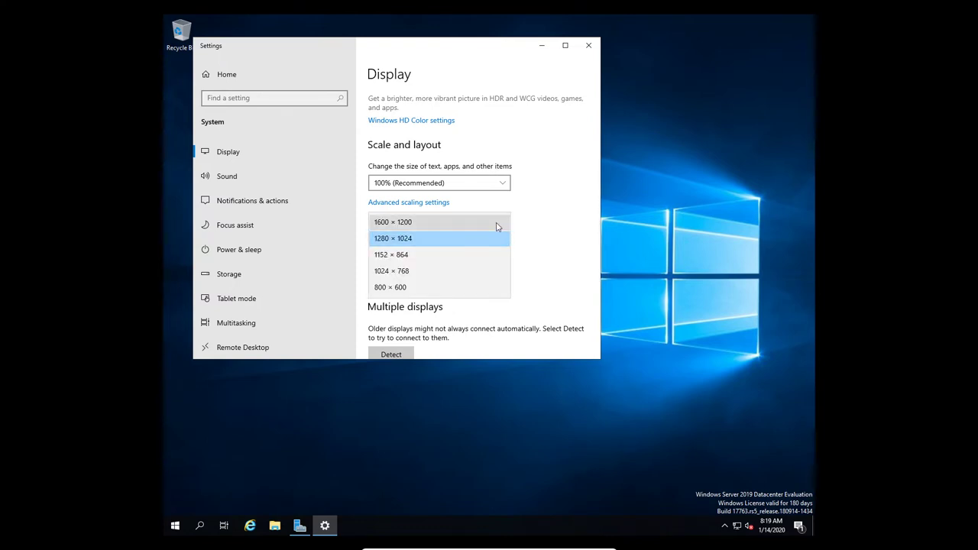
click(497, 224)
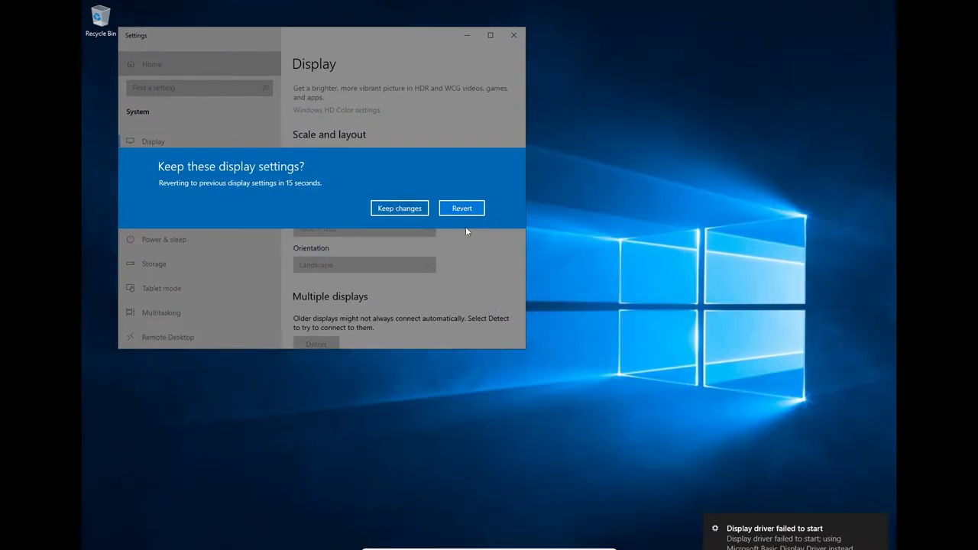
click(395, 210)
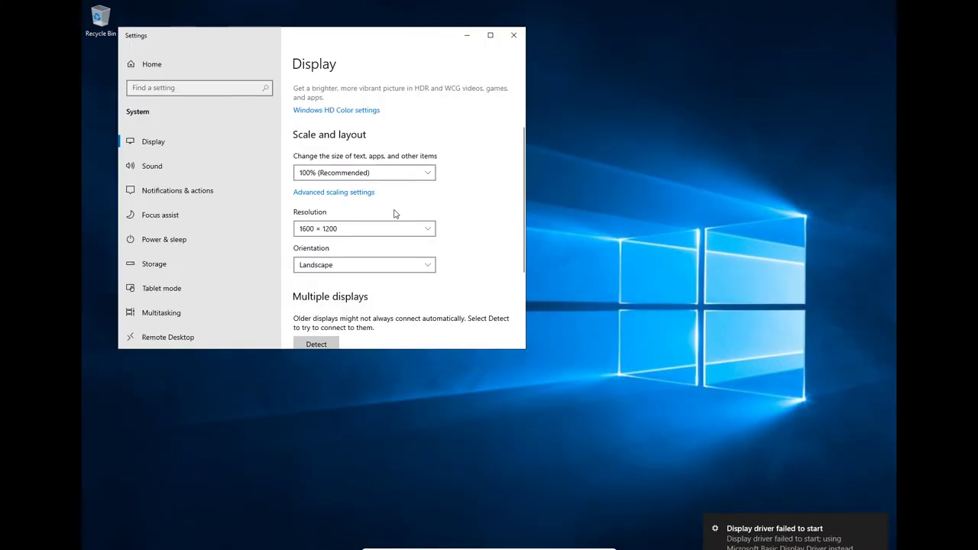
scroll(470, 287, up, 1)
scroll(470, 284, up, 1)
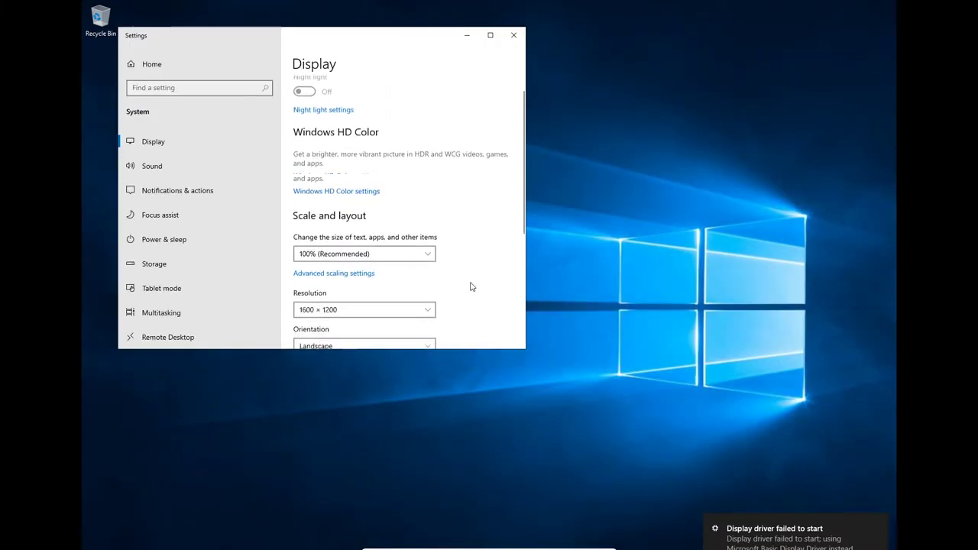
scroll(470, 285, down, 3)
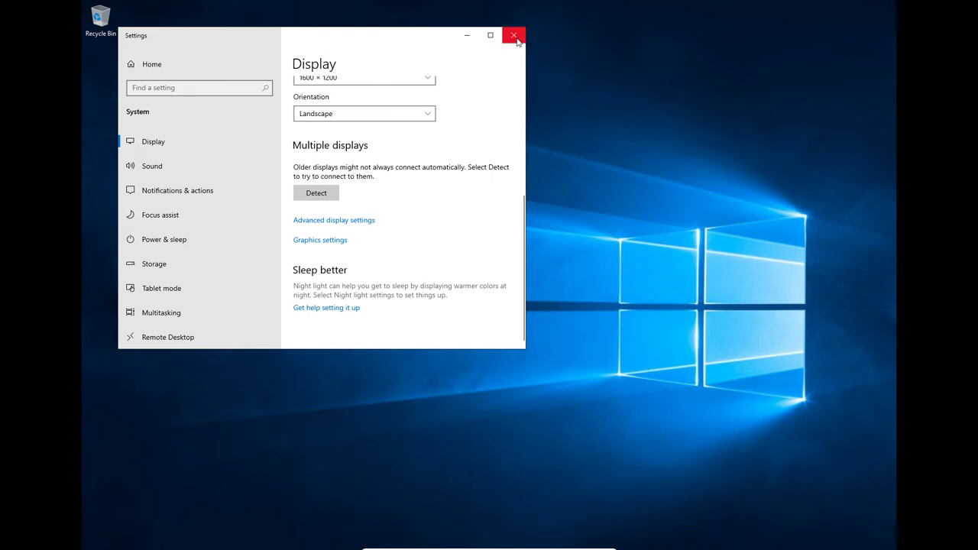
click(515, 38)
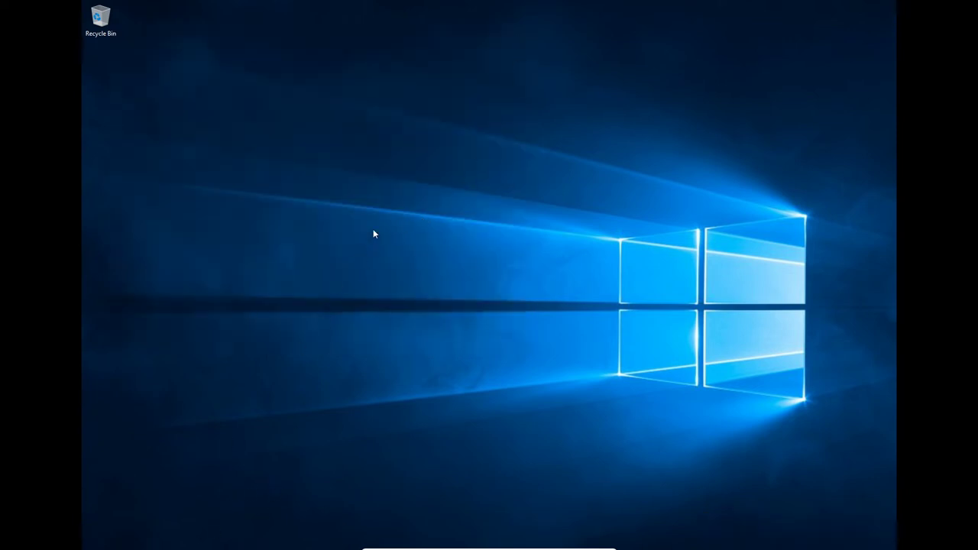
Step: From the desktop's Display settings, choose 1152 × 864, keep the change, and close Settings
right_click(382, 198)
click(434, 280)
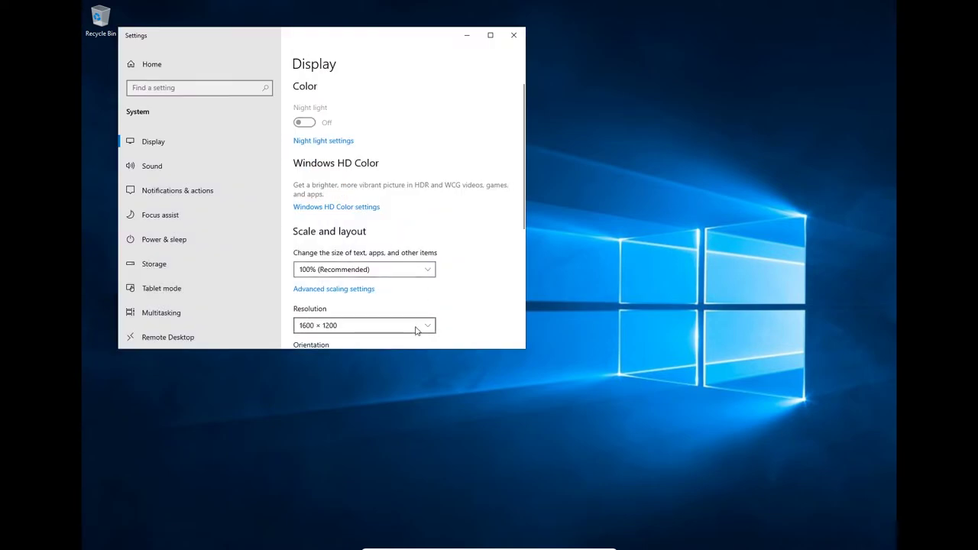
click(427, 327)
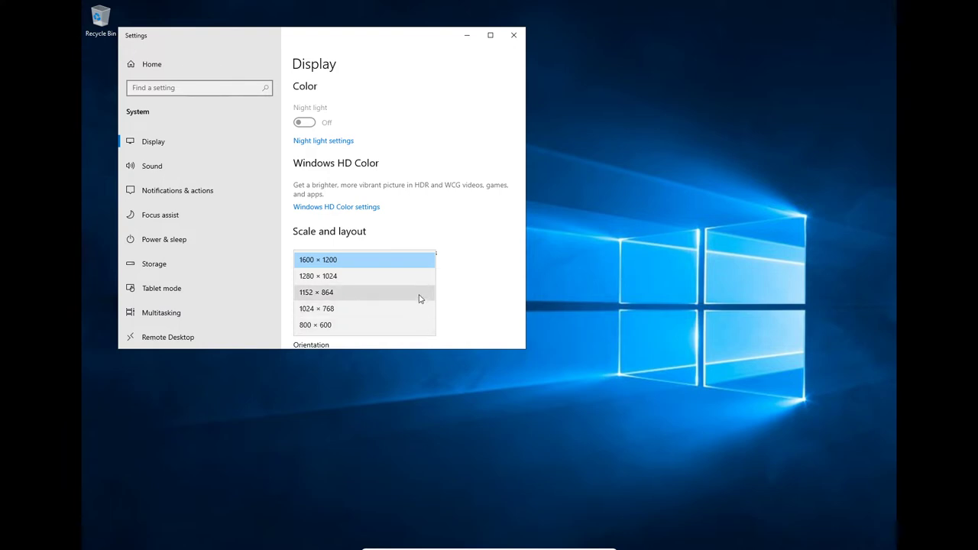
click(419, 298)
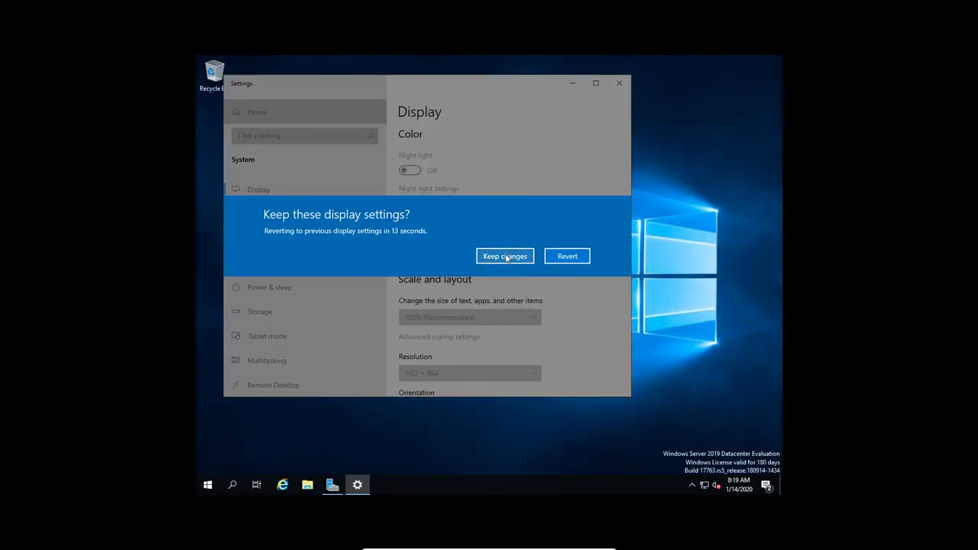
click(505, 256)
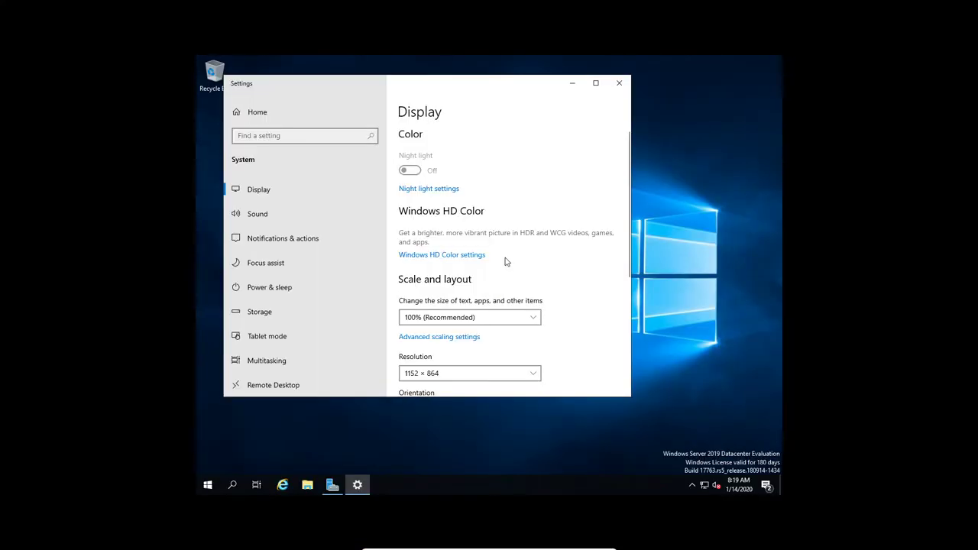
click(618, 84)
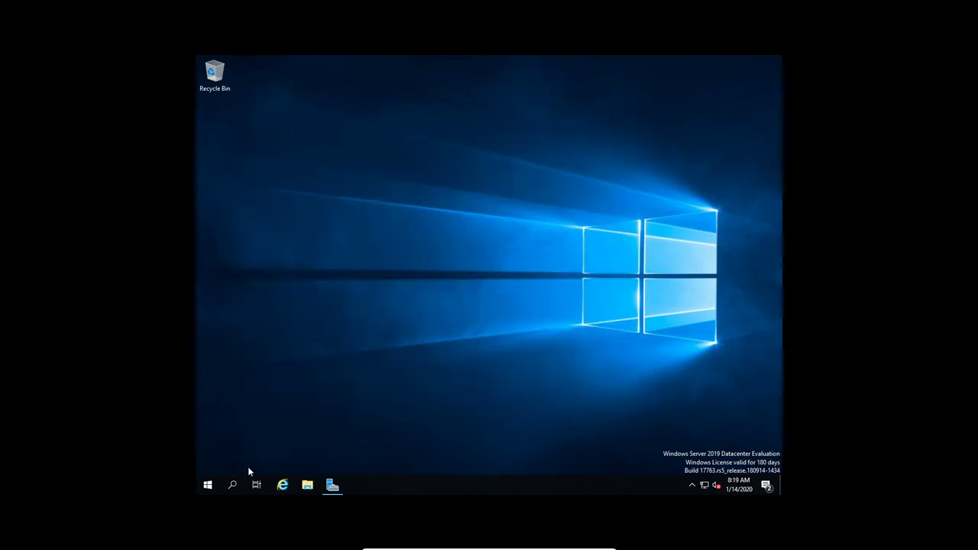
Step: Launch Internet Explorer with recommended settings, go to google.com, and enlarge the window
click(282, 485)
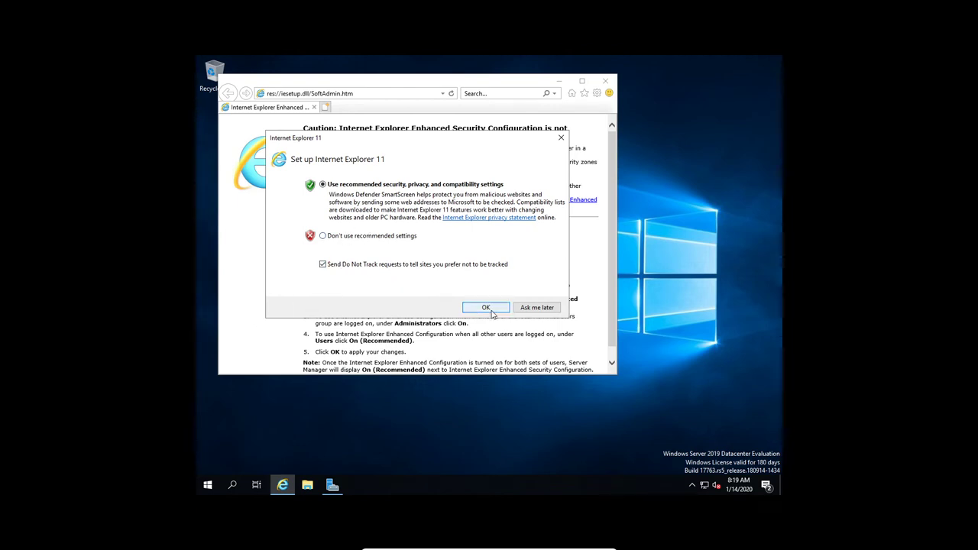
click(493, 308)
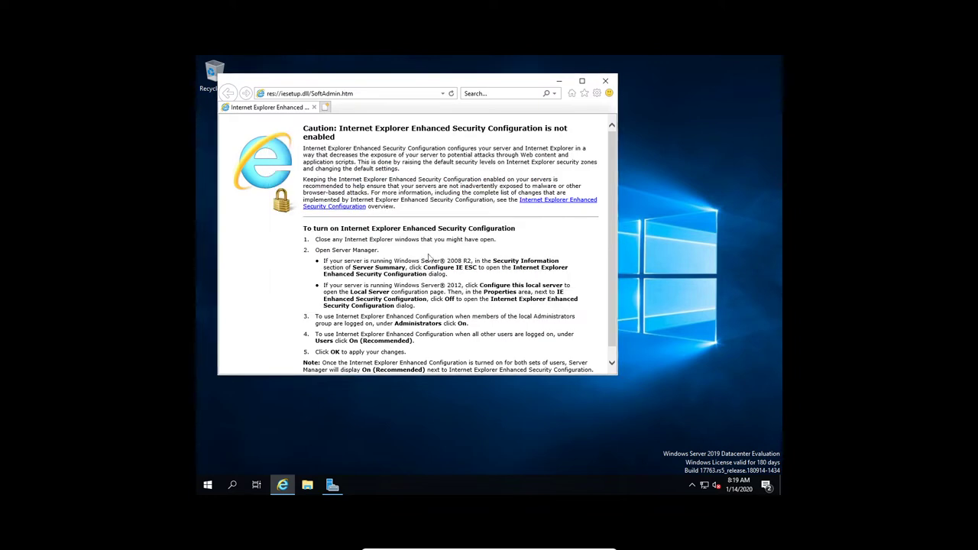
click(377, 94)
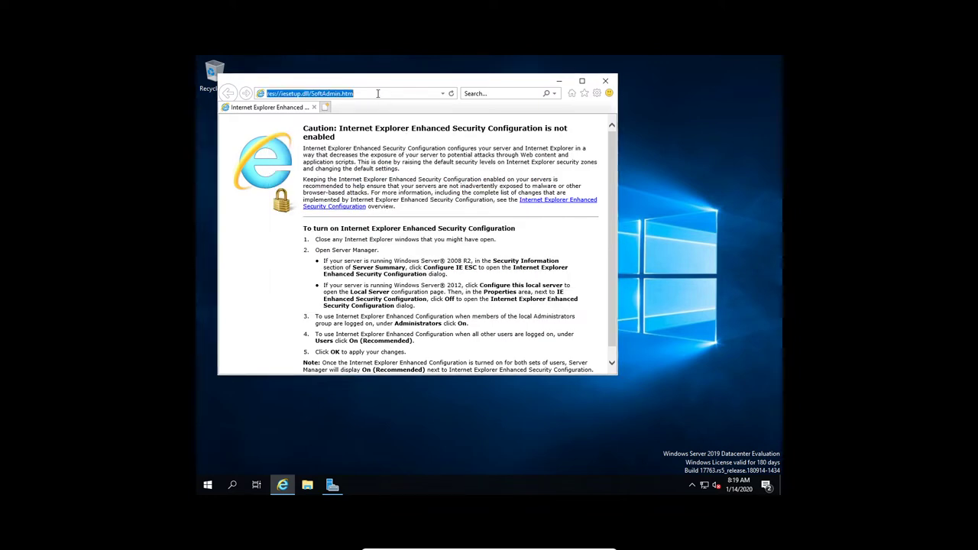
text(g)
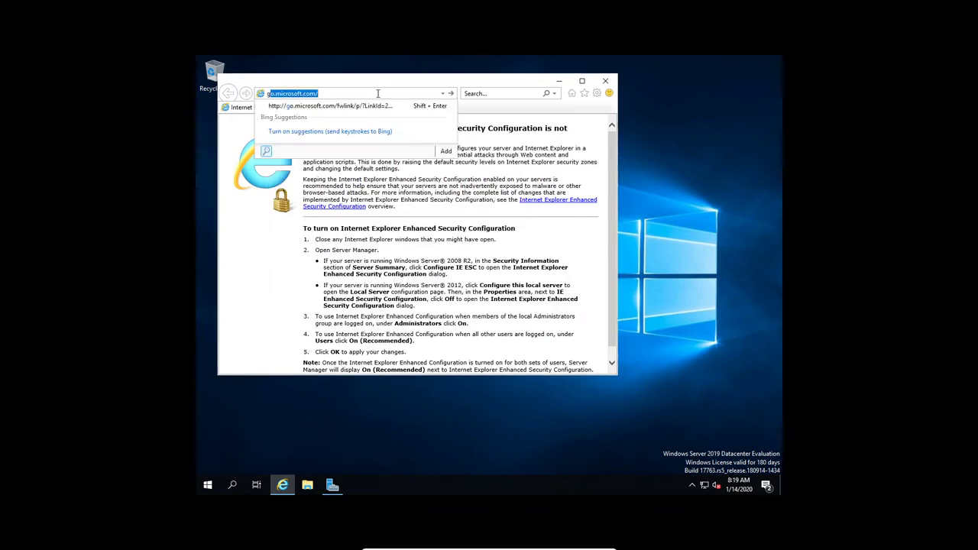
text(oogle)
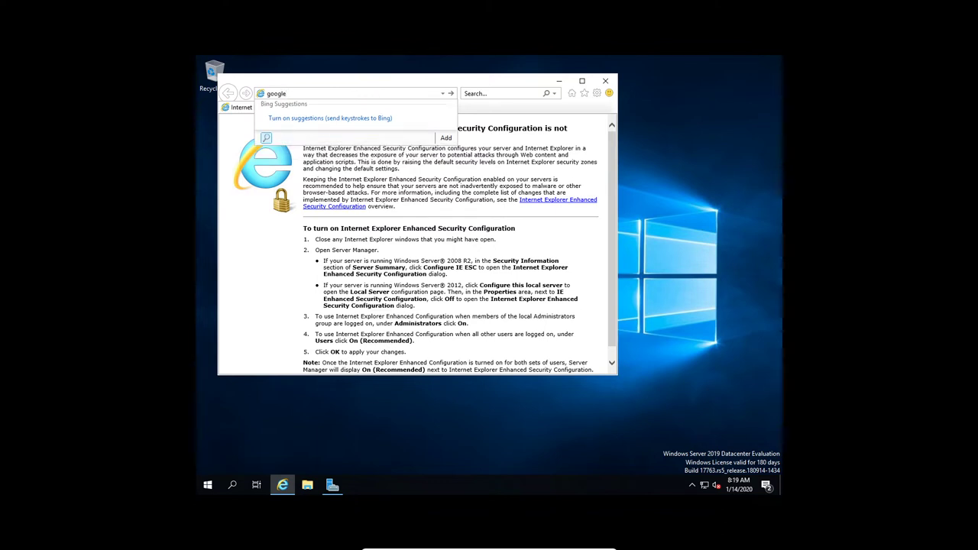
text(.com)
key(Return)
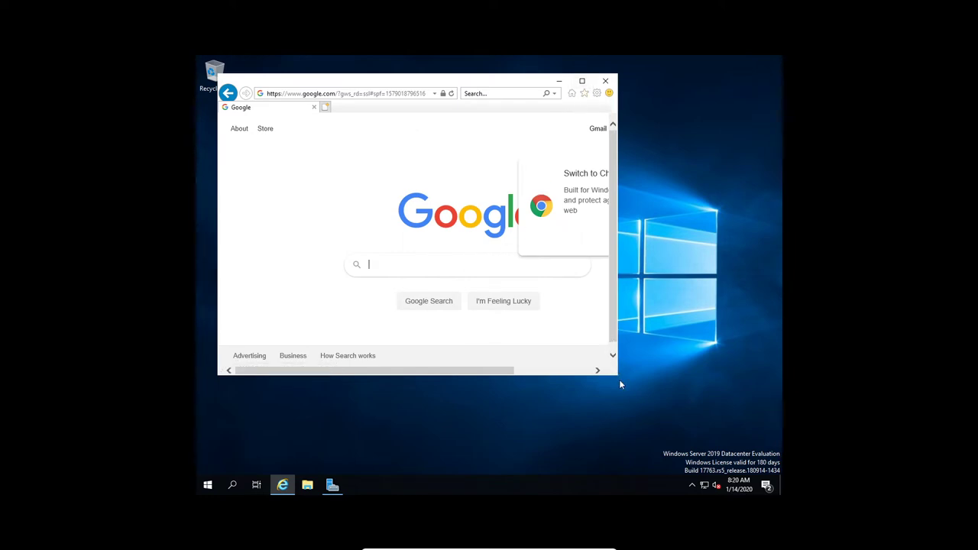
drag(620, 376, 681, 457)
Step: Search Google for 'chrome' and open the Google Chrome download page
click(442, 269)
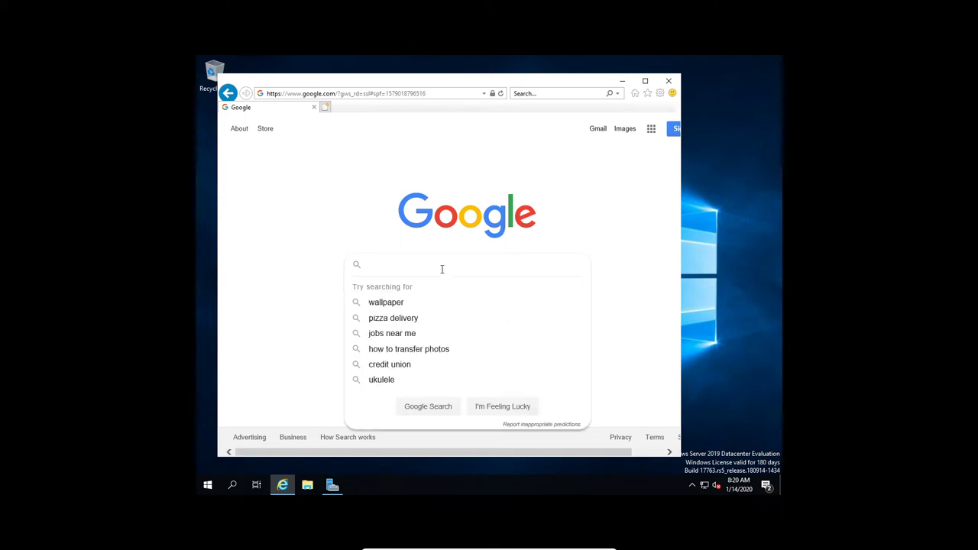
text(chrome)
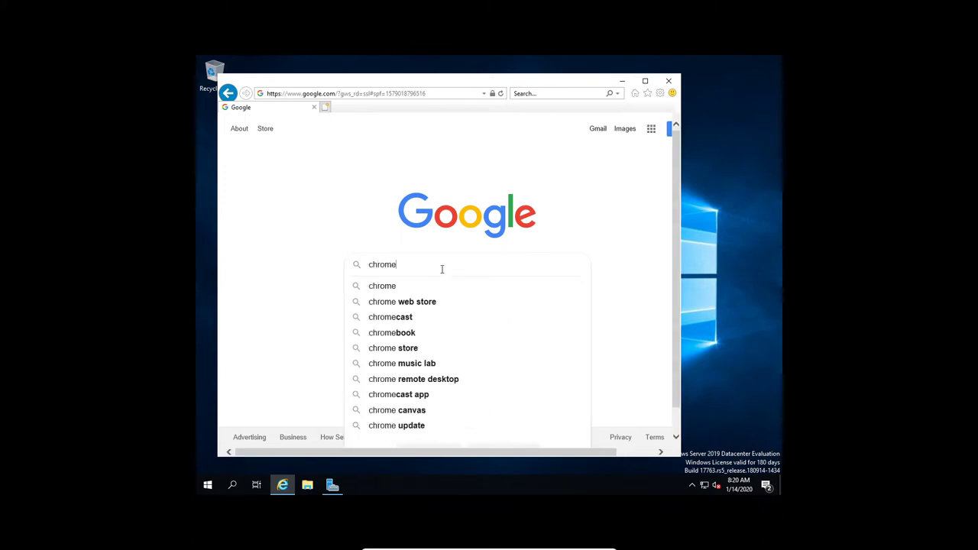
key(Return)
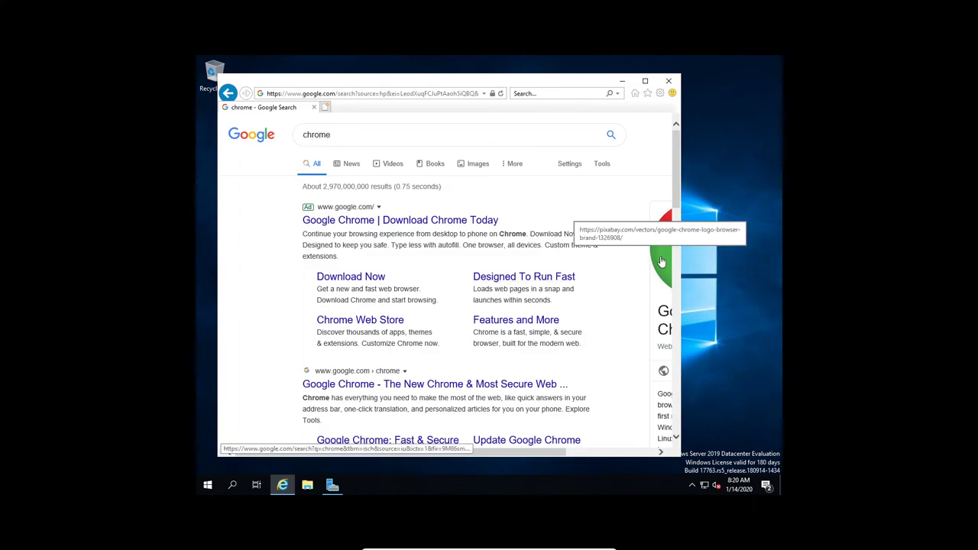
click(374, 278)
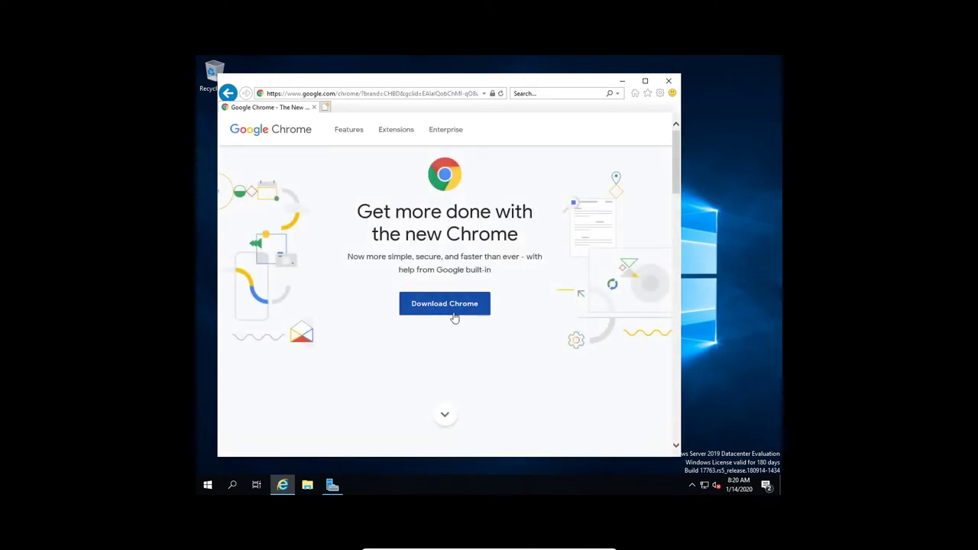
Step: Accept Chrome's terms, download and run ChromeSetup.exe, then close Internet Explorer once installed
click(454, 315)
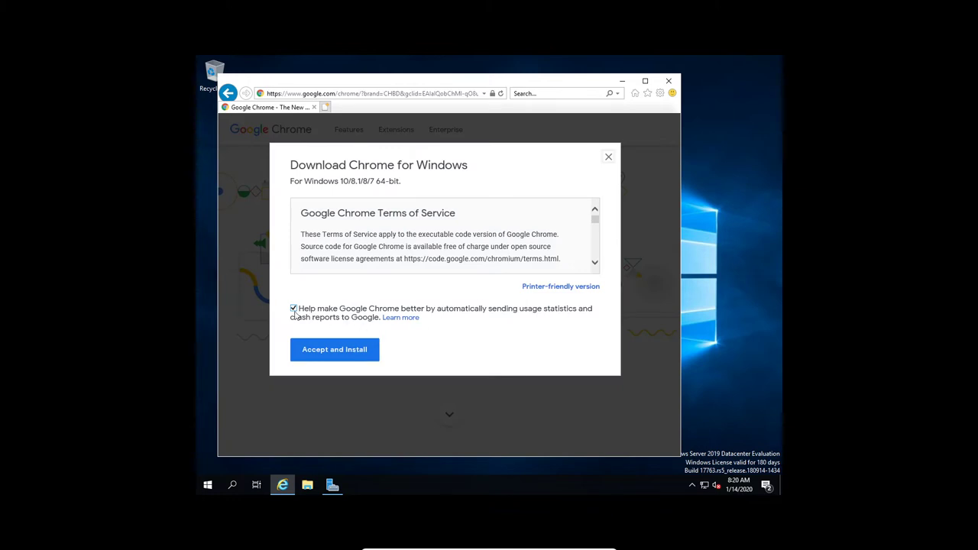
click(326, 351)
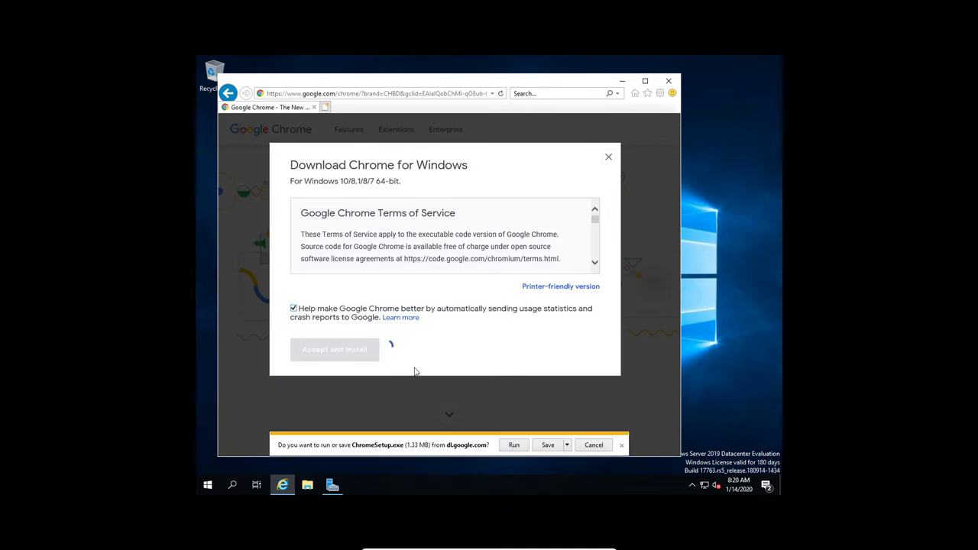
click(514, 447)
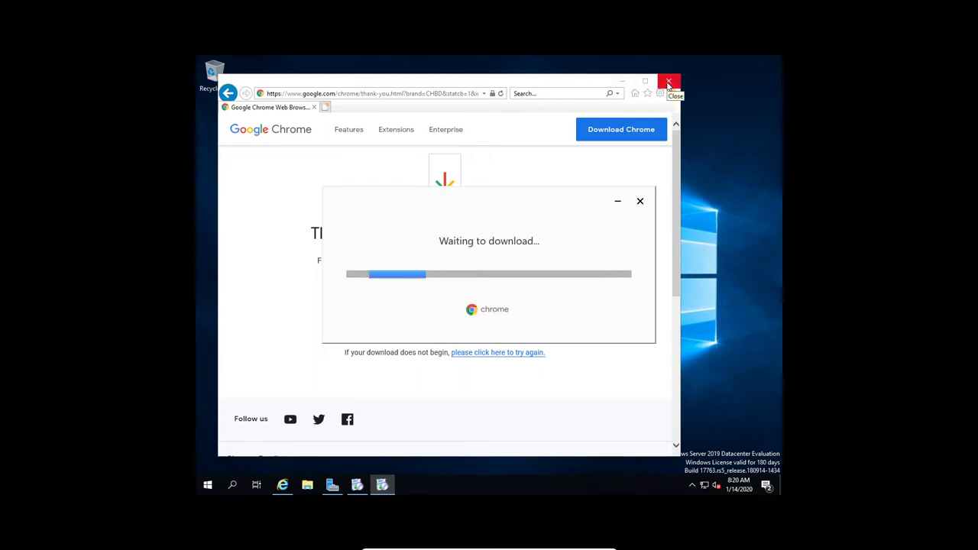
click(669, 83)
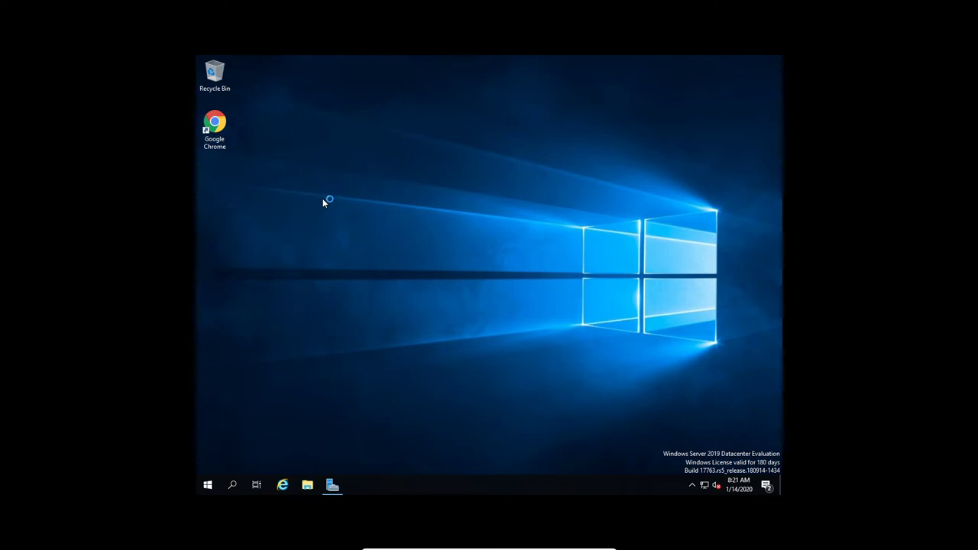
Step: Launch Google Chrome in the VM and load github.com/ufidon/its330
key(alt+f)
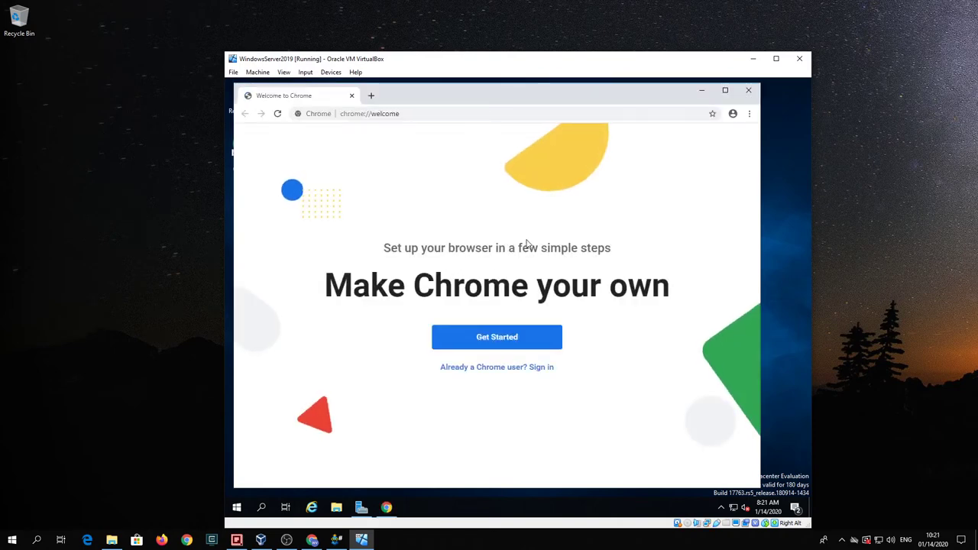
click(459, 115)
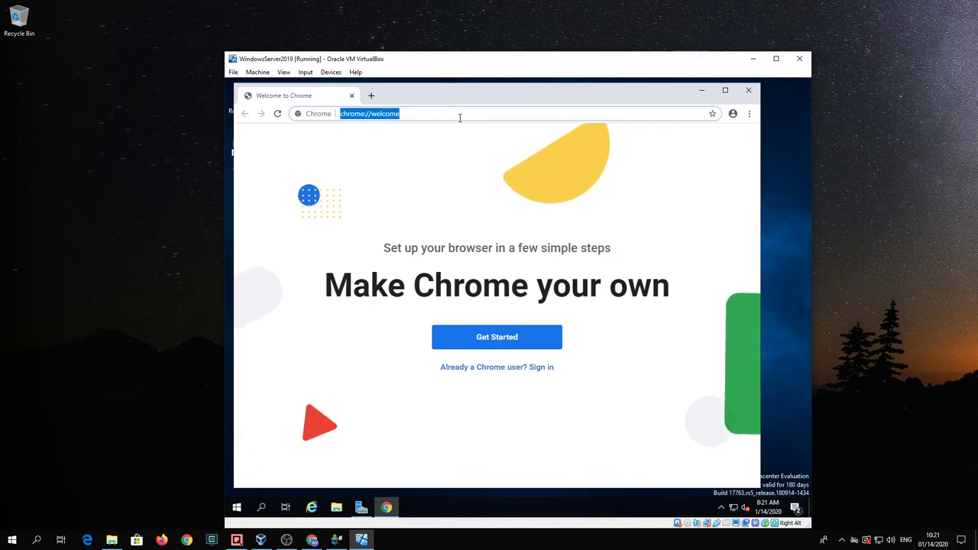
text(gith)
text(ub)
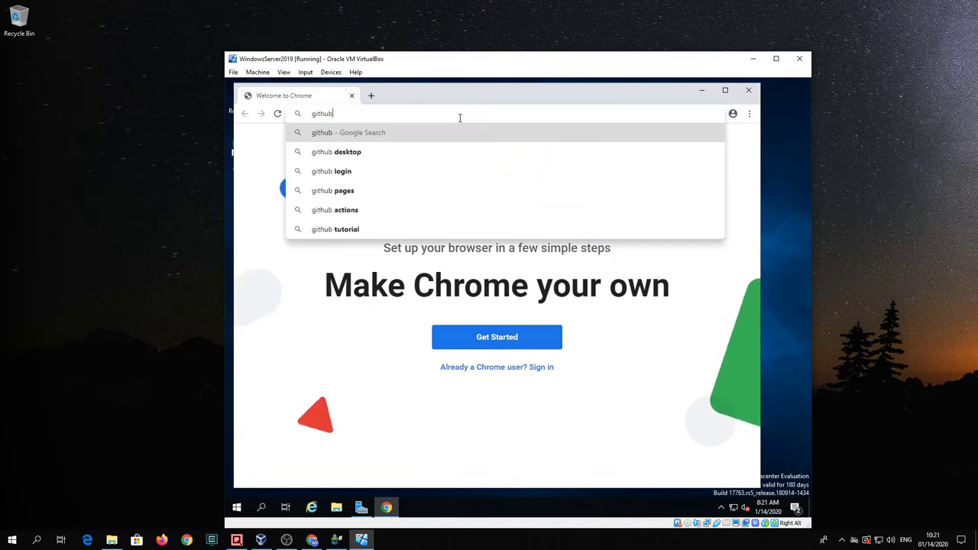
text(.com/ufidon/)
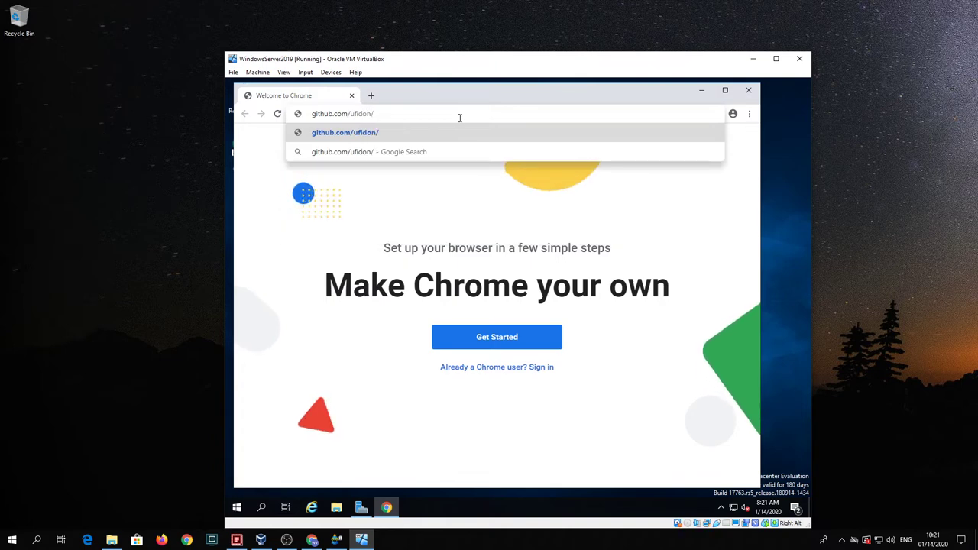
text(its330)
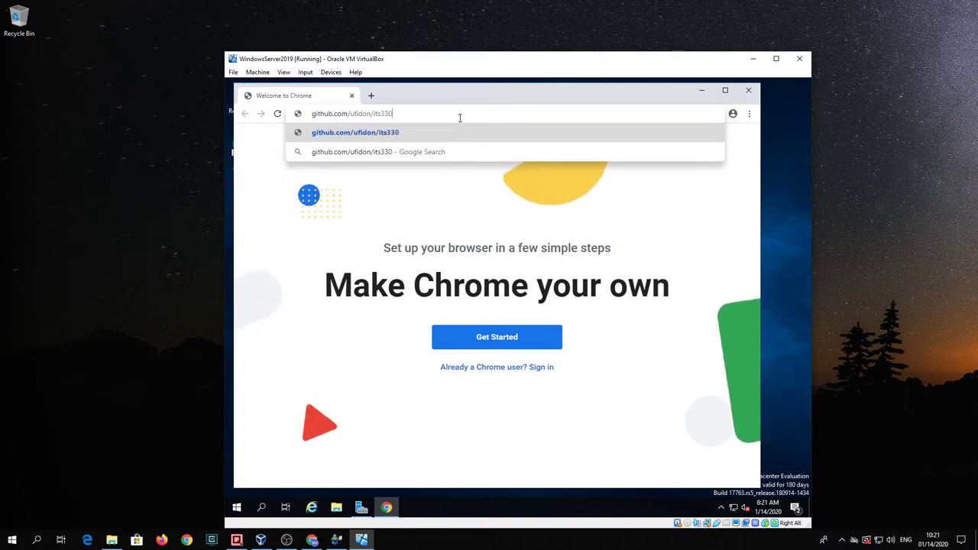
key(Return)
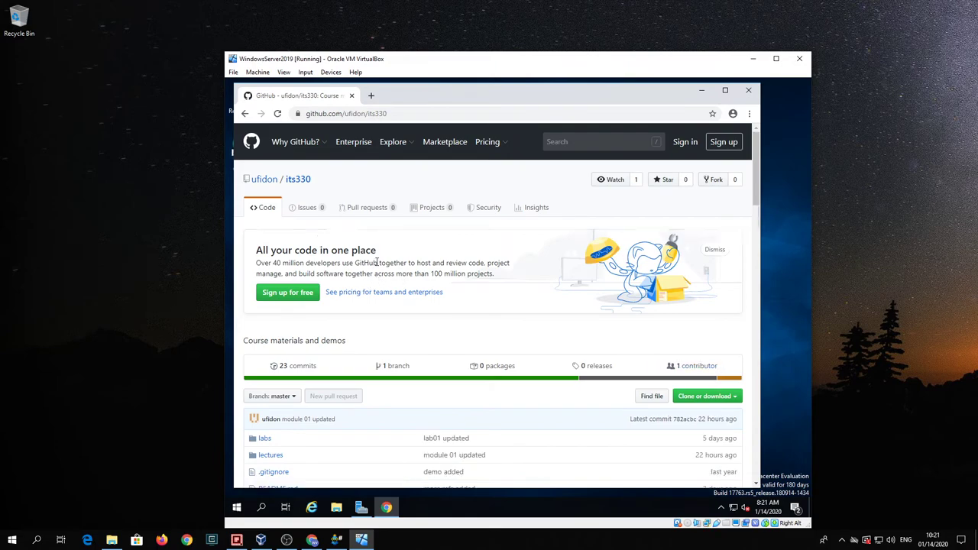
Step: Browse into the repository's labs folder and then the lab01 folder
scroll(359, 283, down, 2)
click(265, 286)
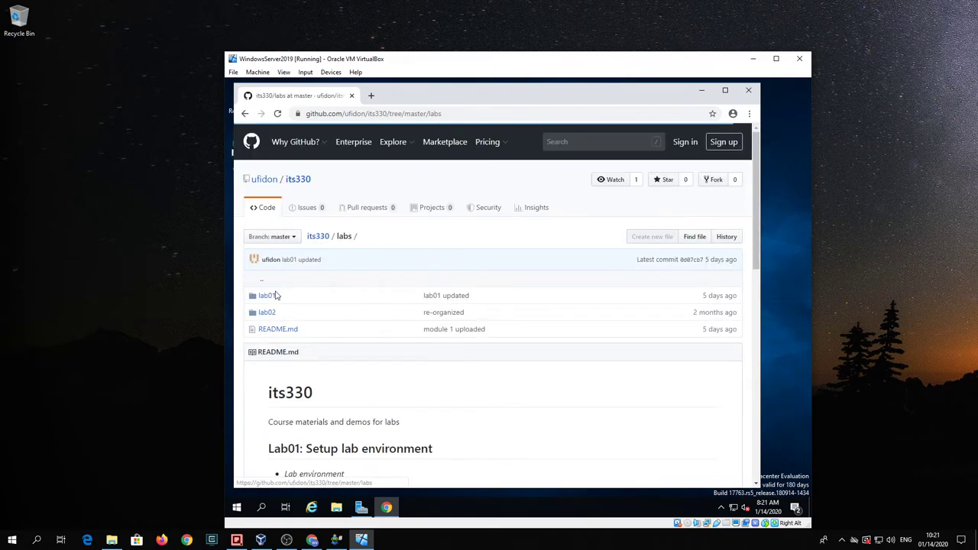
click(267, 294)
Step: Scroll through the lab01 README and open its Visual Studio link in a new tab
scroll(426, 321, down, 5)
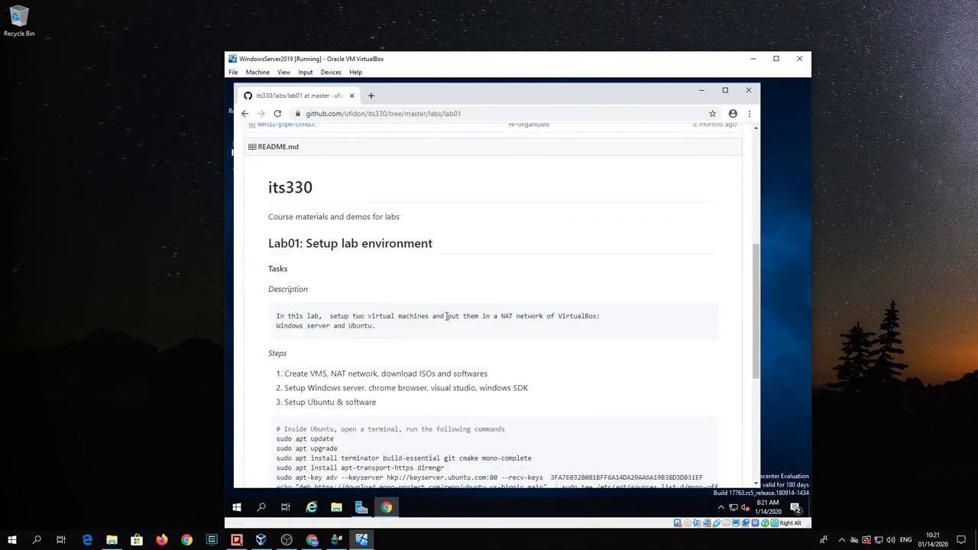
scroll(443, 321, down, 5)
scroll(447, 321, down, 1)
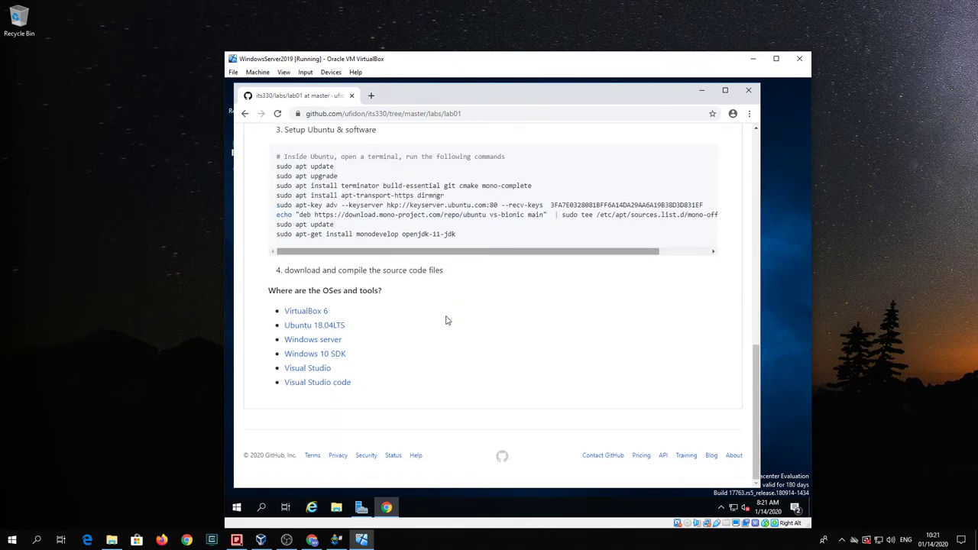
scroll(454, 312, up, 2)
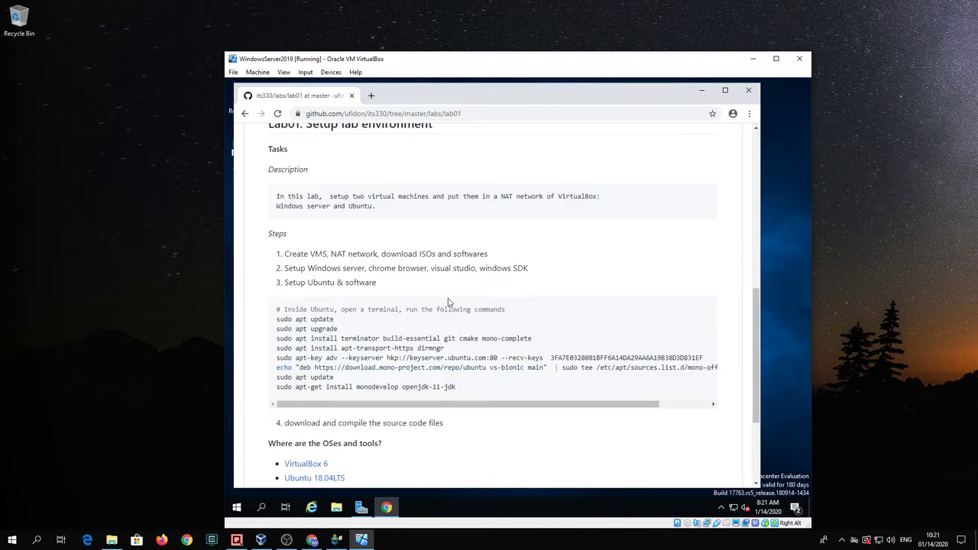
drag(308, 268, 537, 272)
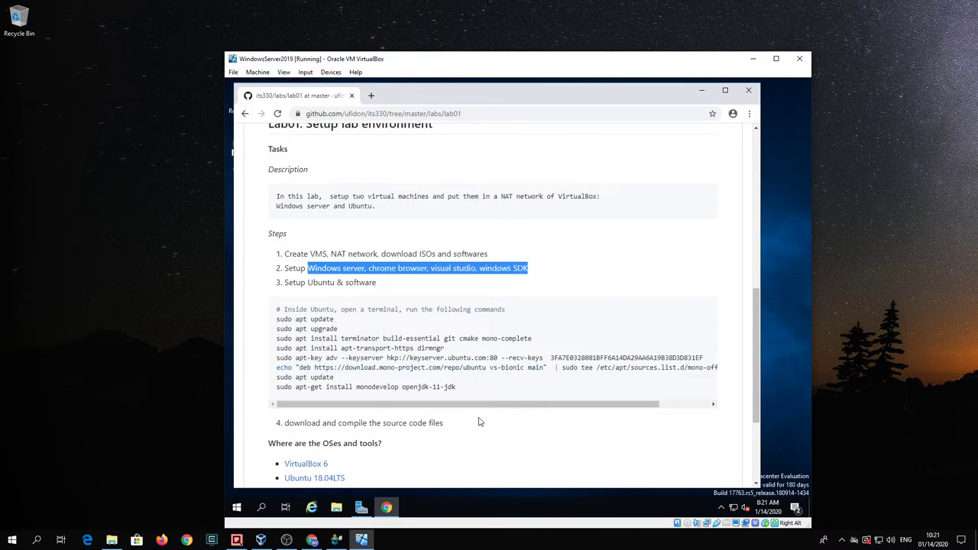
scroll(473, 431, down, 2)
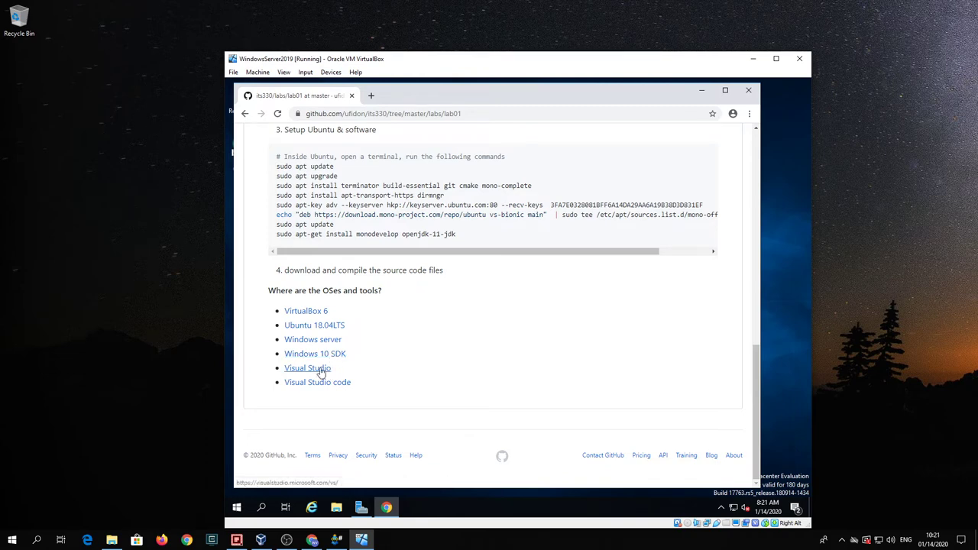
right_click(321, 370)
click(340, 376)
Step: Download Visual Studio Community 2019, run its installer, and minimize Chrome
click(413, 95)
mouse_move(539, 300)
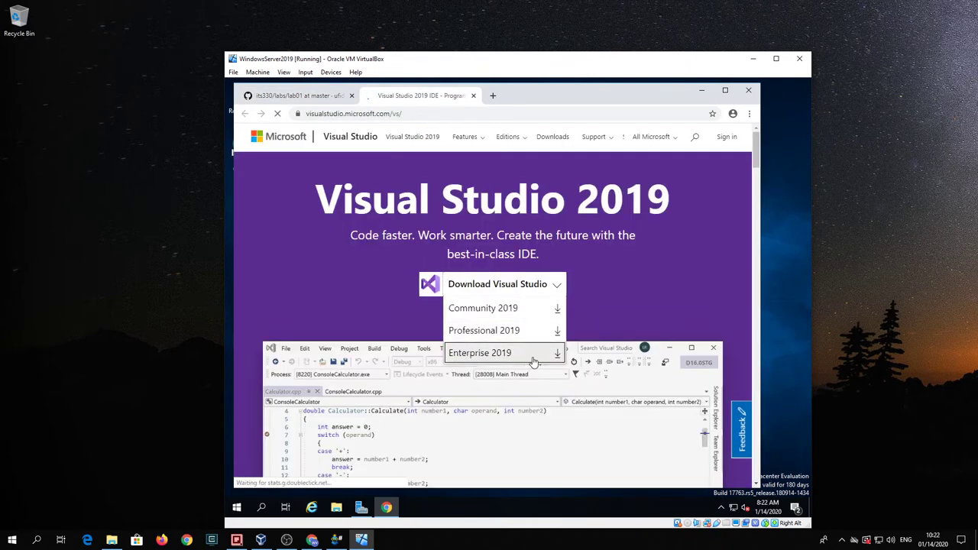
click(558, 308)
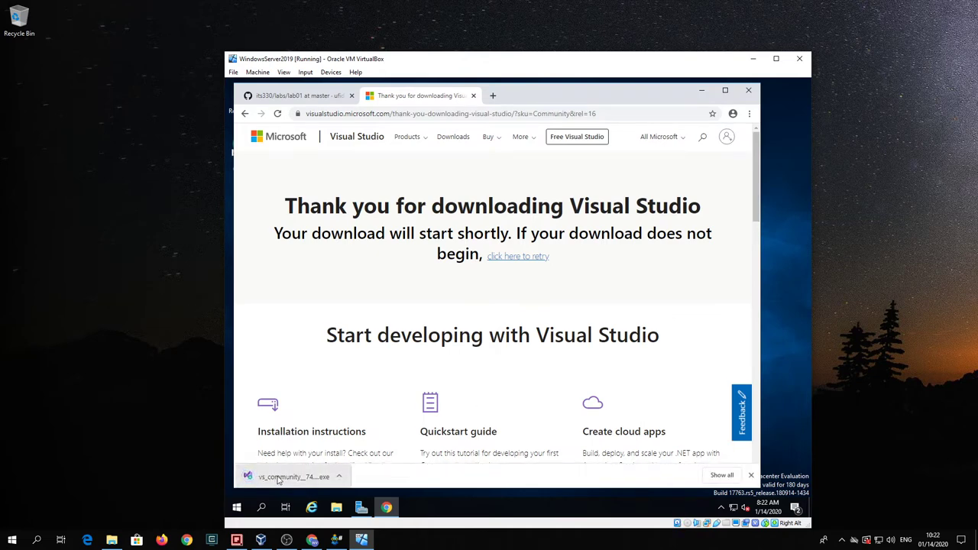
click(279, 477)
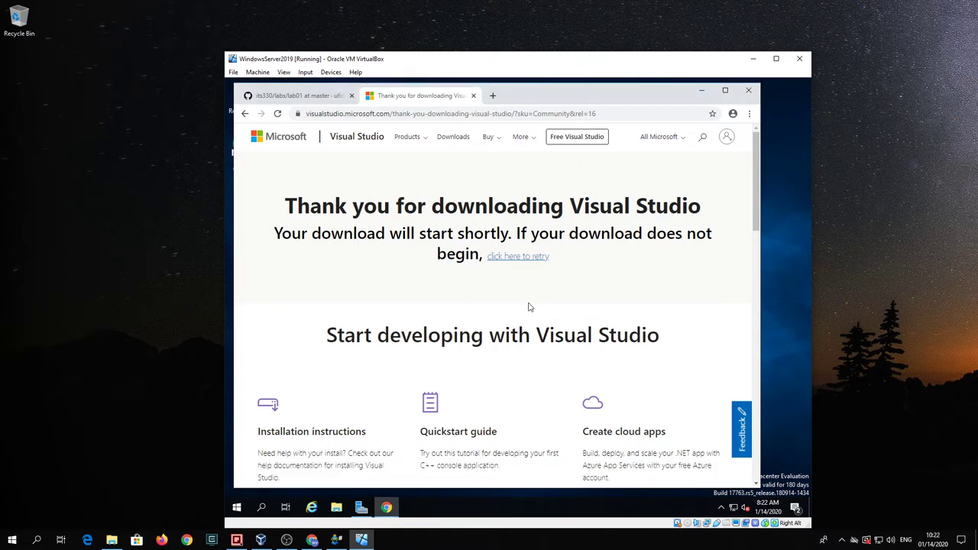
click(702, 93)
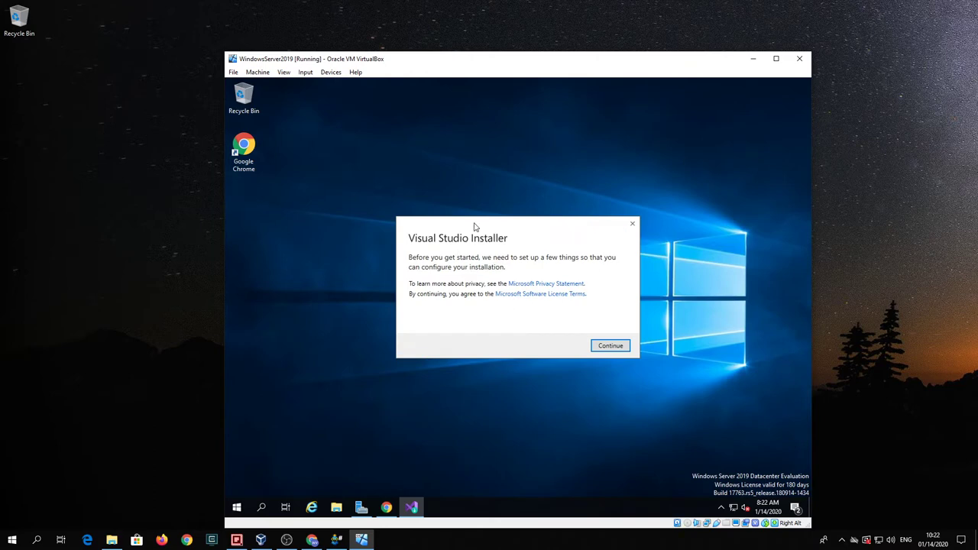
Step: Shift the installer dialog slightly and close Google Chrome
drag(478, 227, 484, 229)
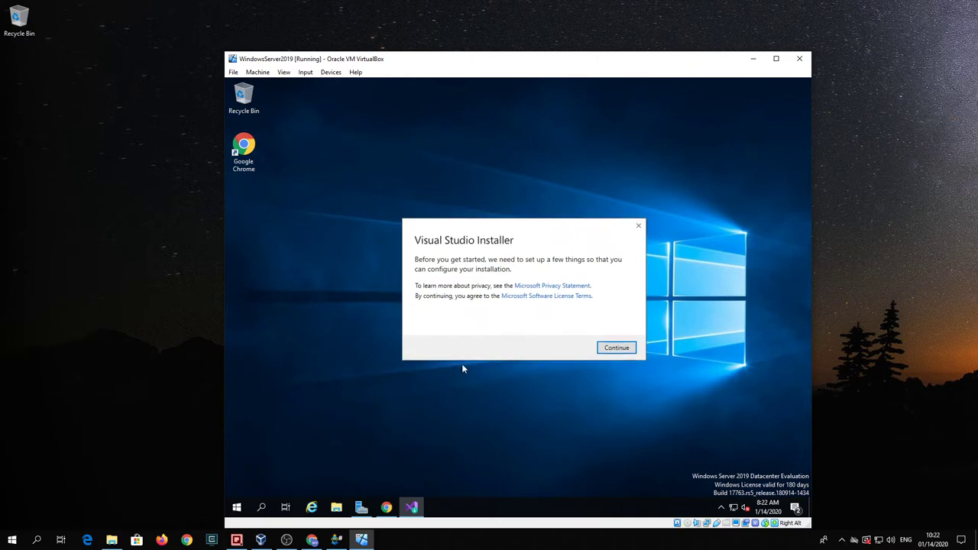
click(386, 508)
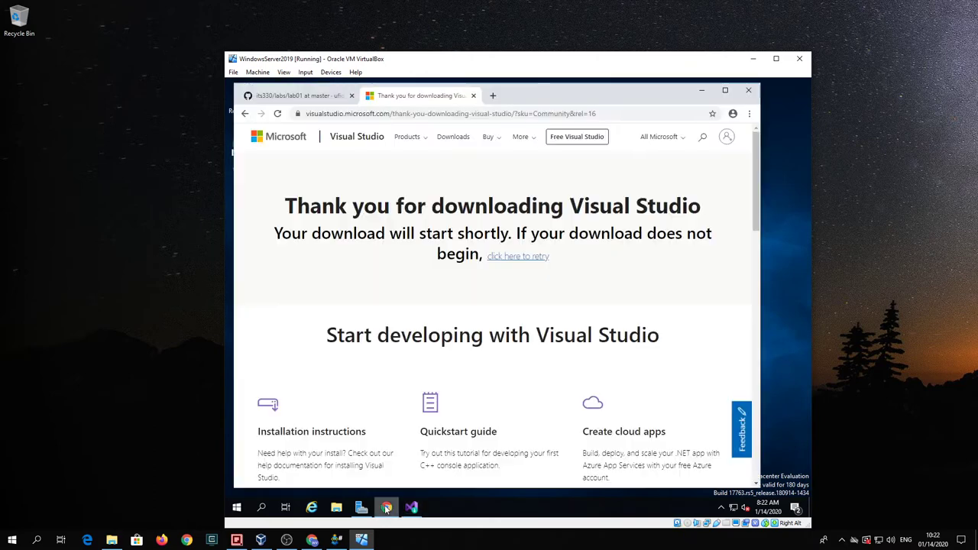
click(745, 91)
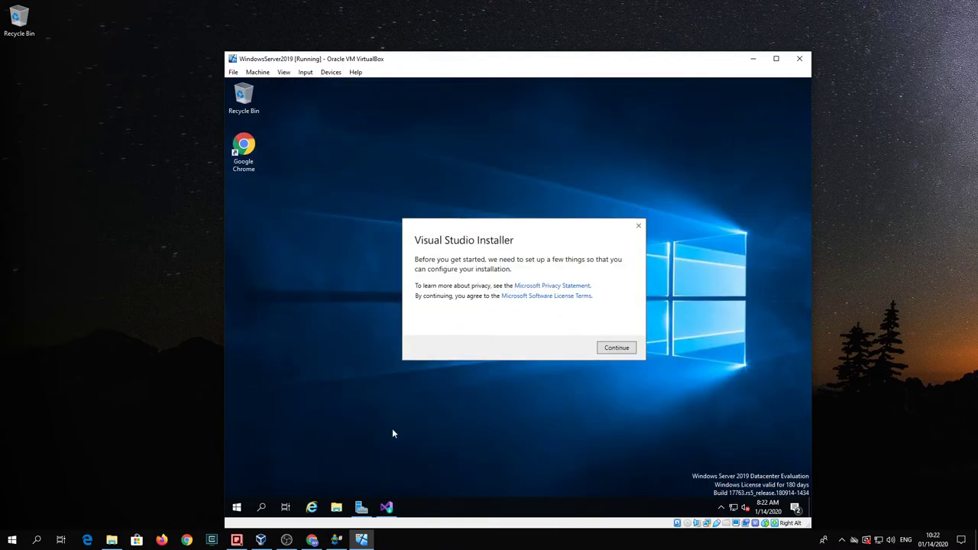
Step: Close Server Manager and continue the Visual Studio Installer so it starts fetching files
click(361, 510)
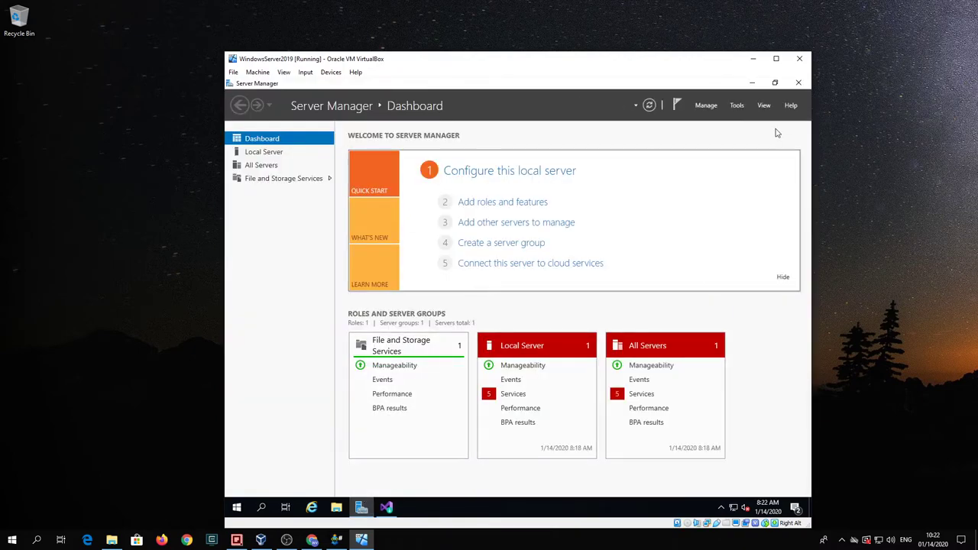
click(797, 82)
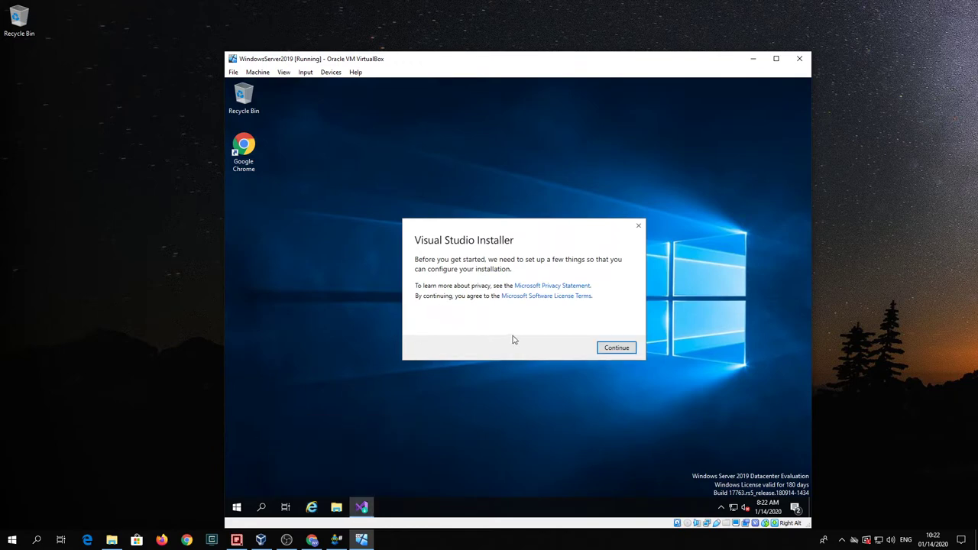
click(616, 348)
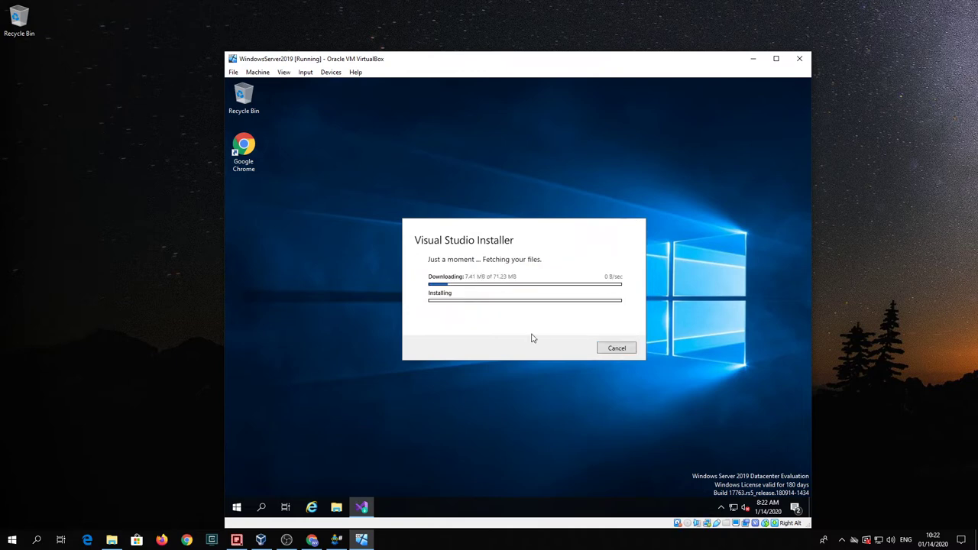
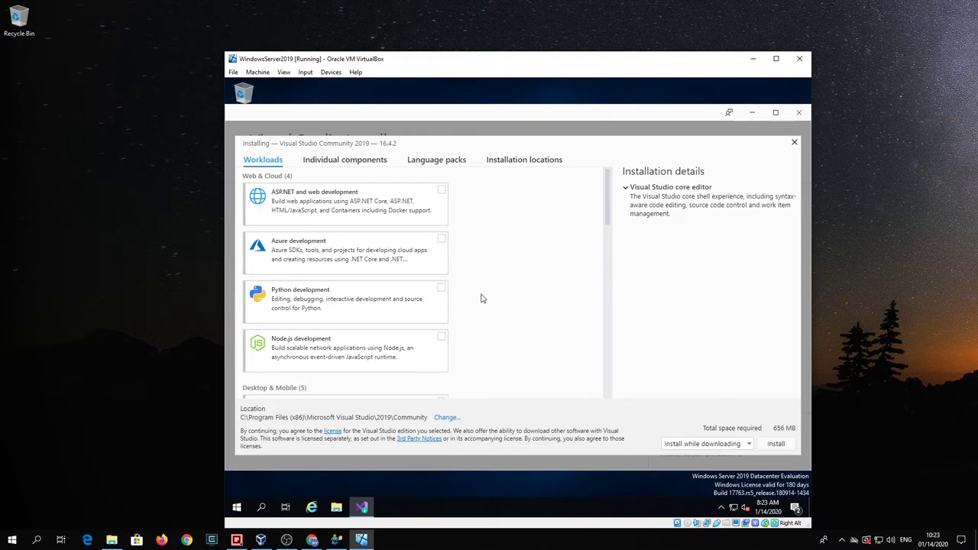
Step: Check the Python development workload so the required space becomes 2.7 GB
scroll(481, 299, down, 3)
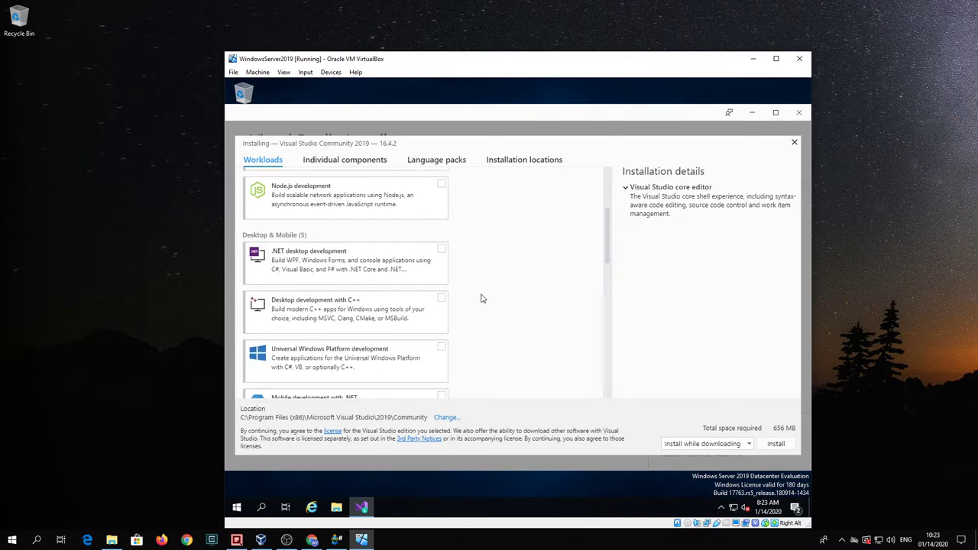
scroll(481, 298, down, 10)
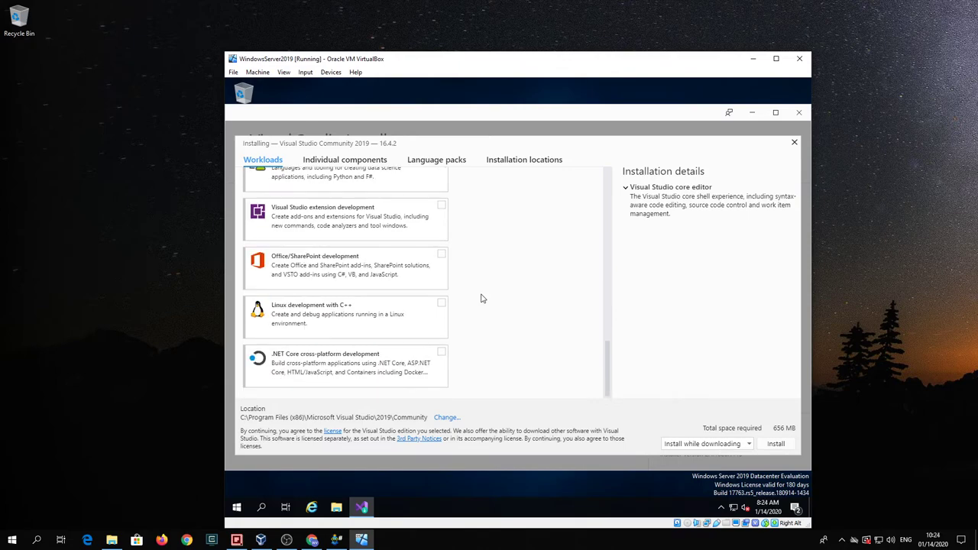
scroll(482, 299, up, 10)
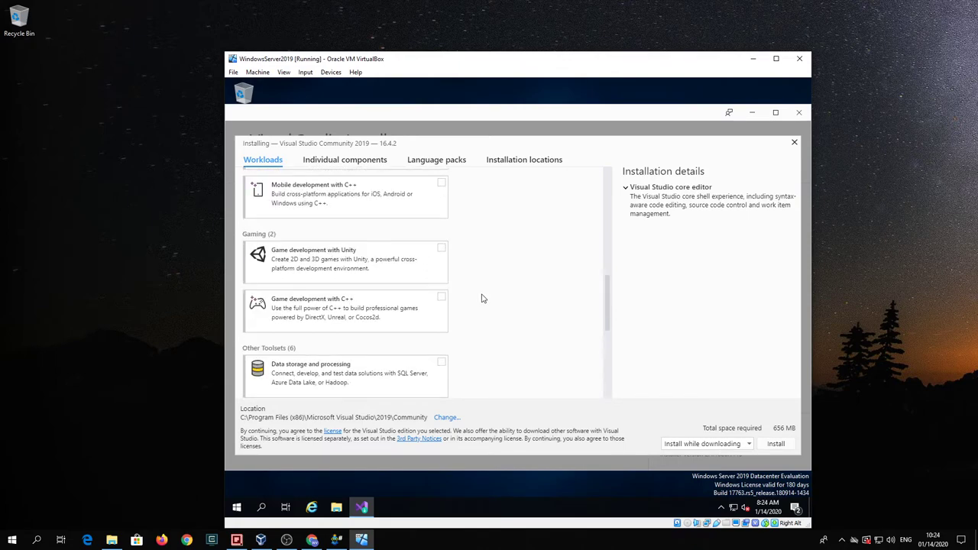
scroll(481, 298, up, 3)
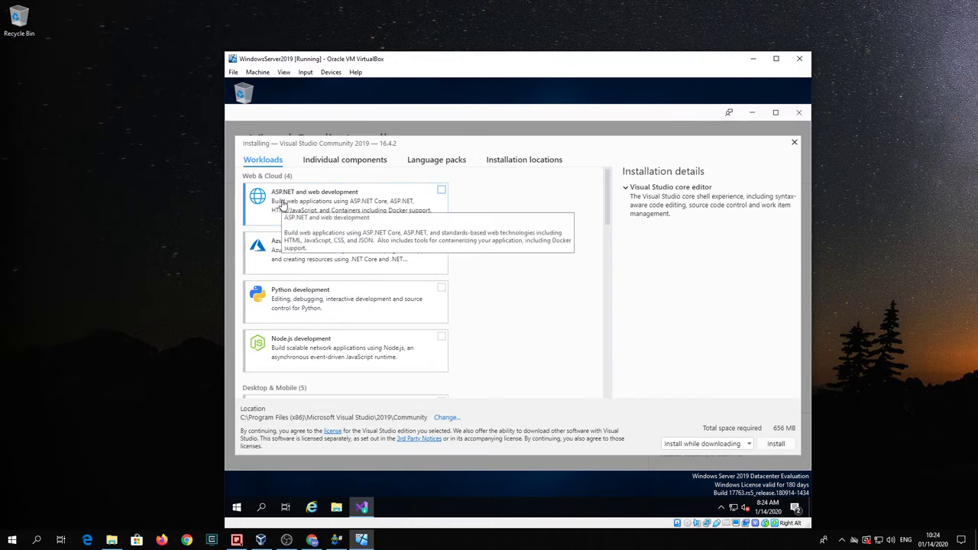
scroll(470, 277, down, 1)
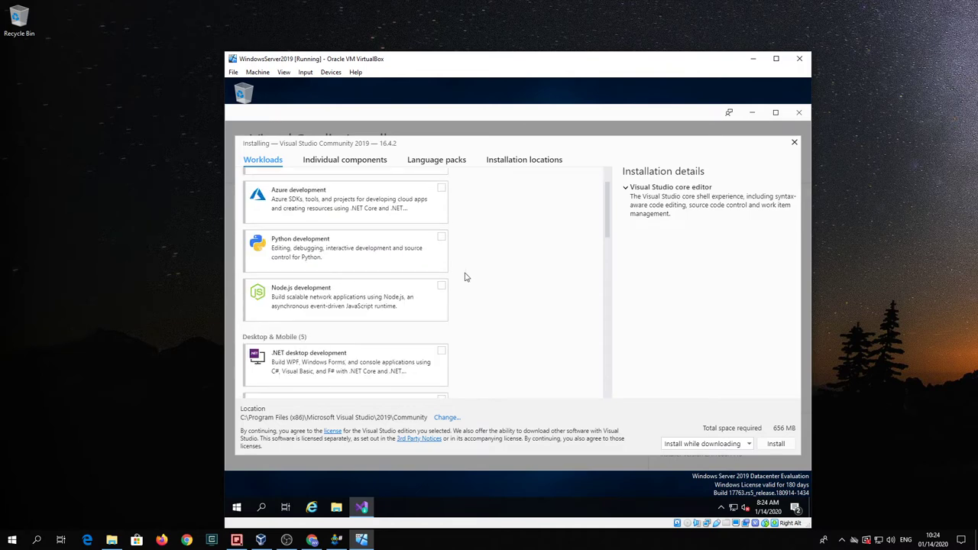
click(441, 237)
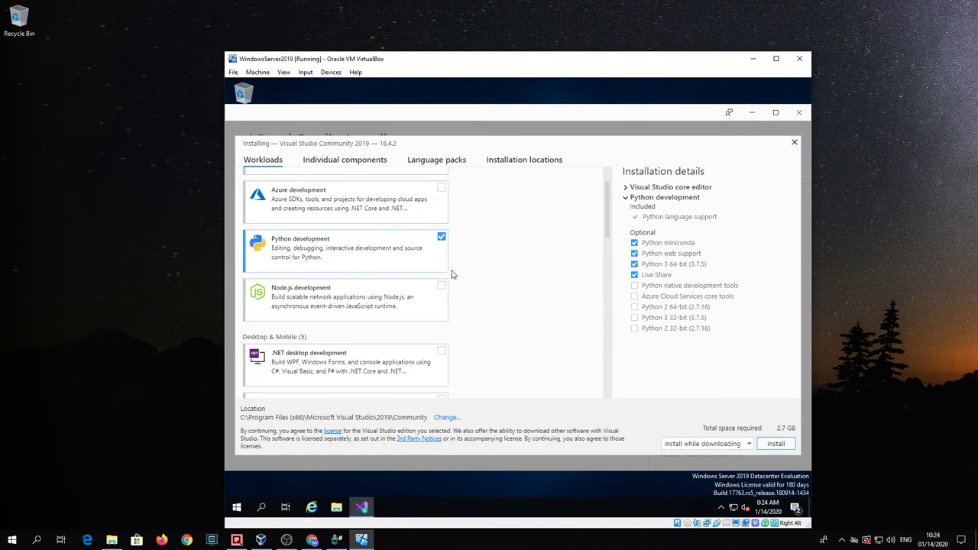
scroll(367, 274, down, 1)
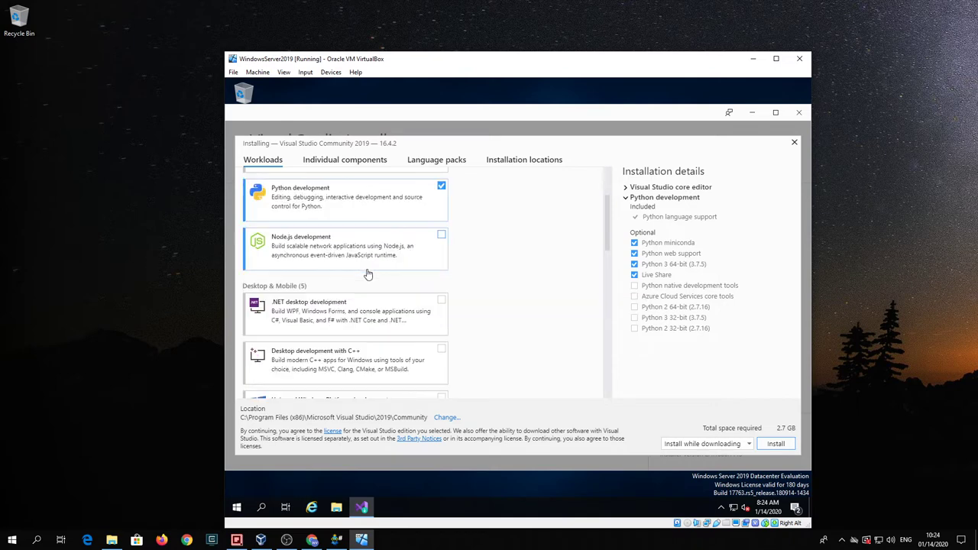
scroll(388, 264, down, 1)
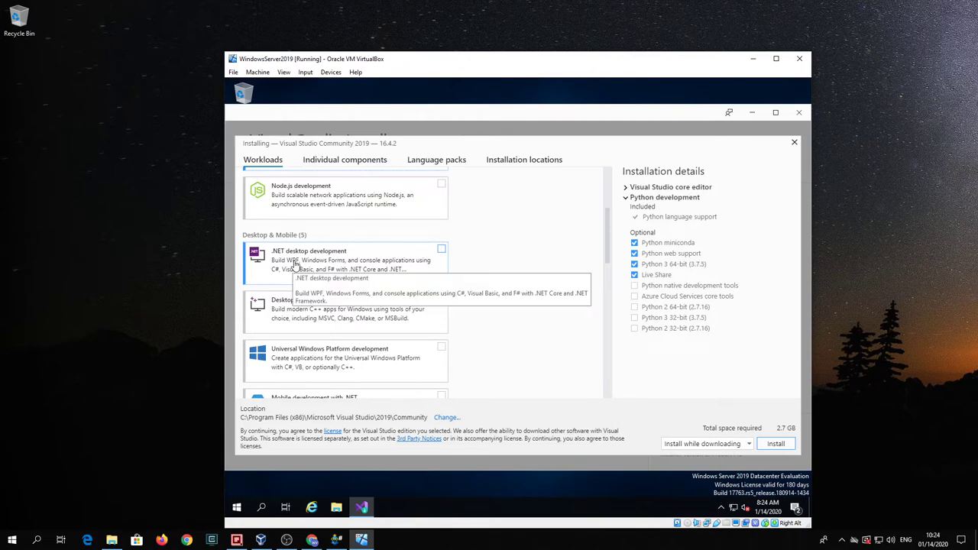
Step: Check .NET desktop development and review its optional components; total space reaches 5.5 GB
click(442, 253)
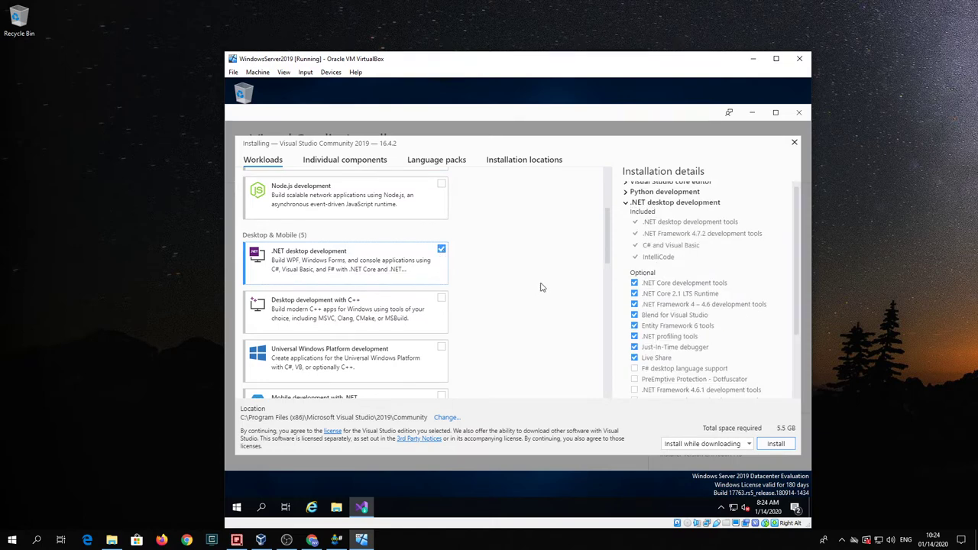
scroll(744, 271, up, 1)
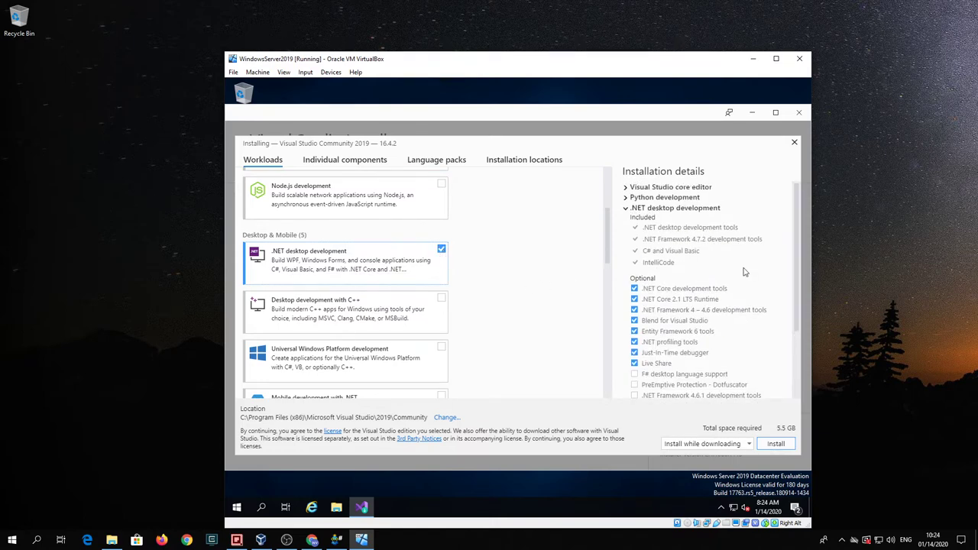
scroll(745, 272, down, 3)
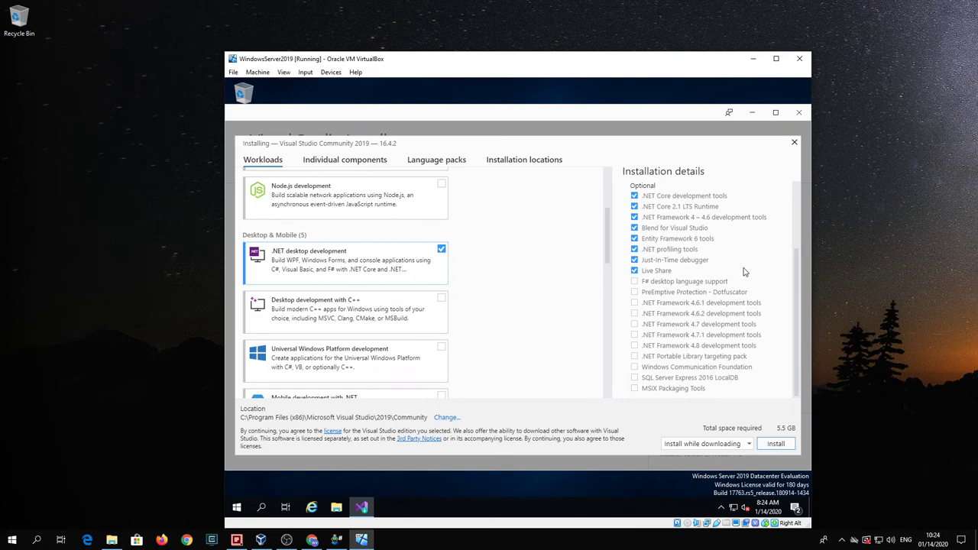
scroll(744, 272, up, 3)
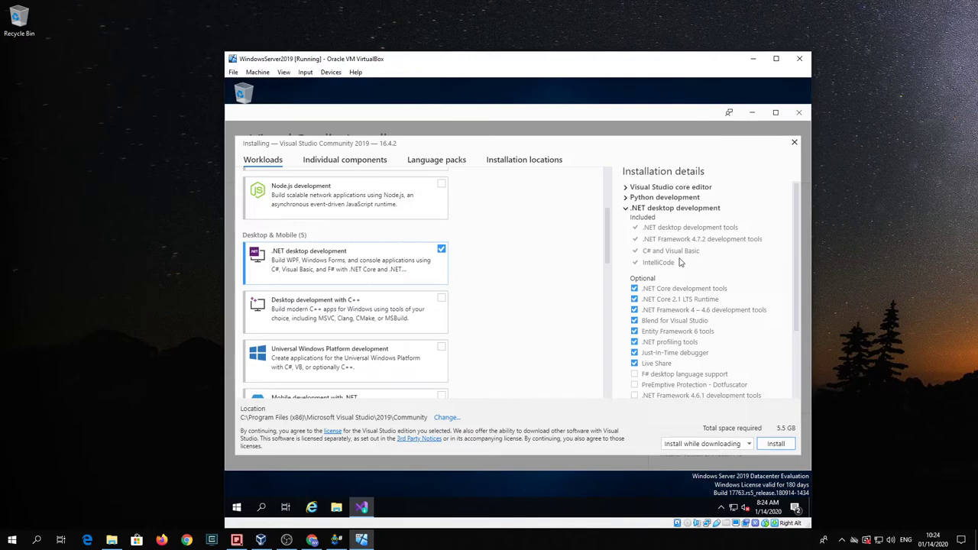
scroll(719, 258, down, 2)
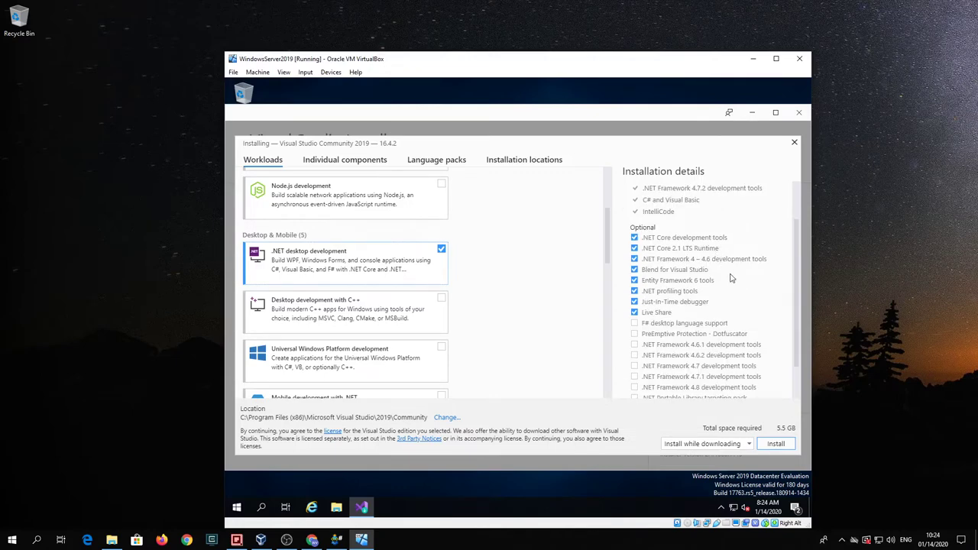
scroll(740, 290, down, 2)
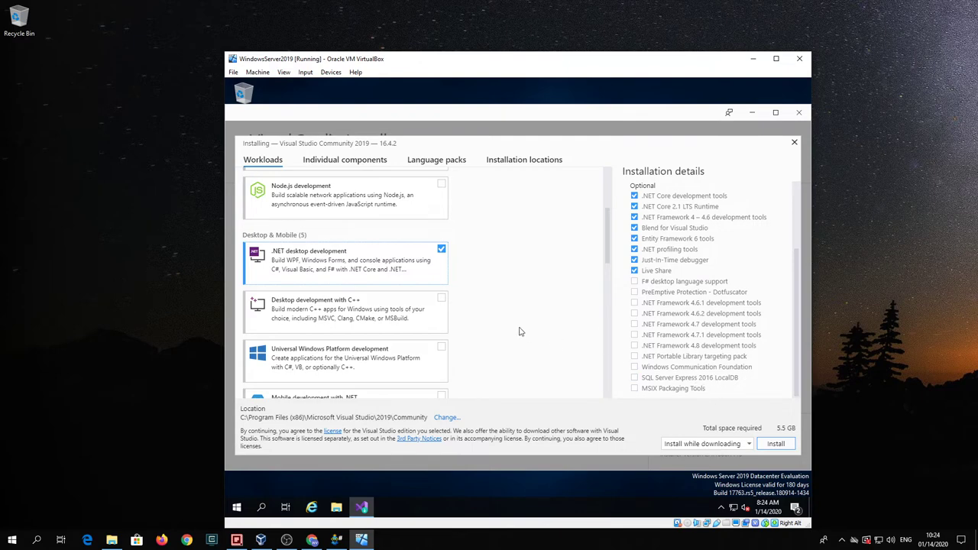
scroll(297, 284, down, 1)
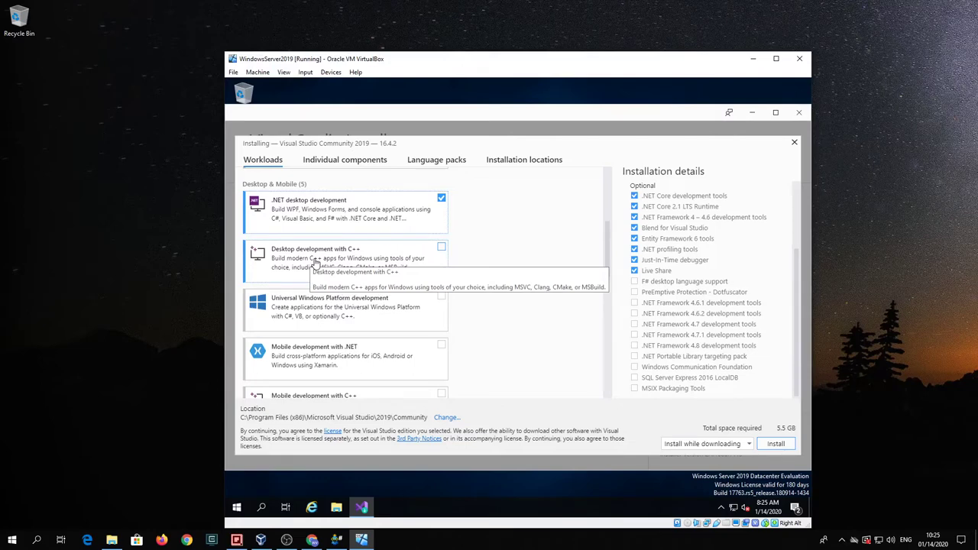
Step: Check Desktop development with C++ and tick its Windows 10 SDK (10.0.17763.0) component
click(442, 249)
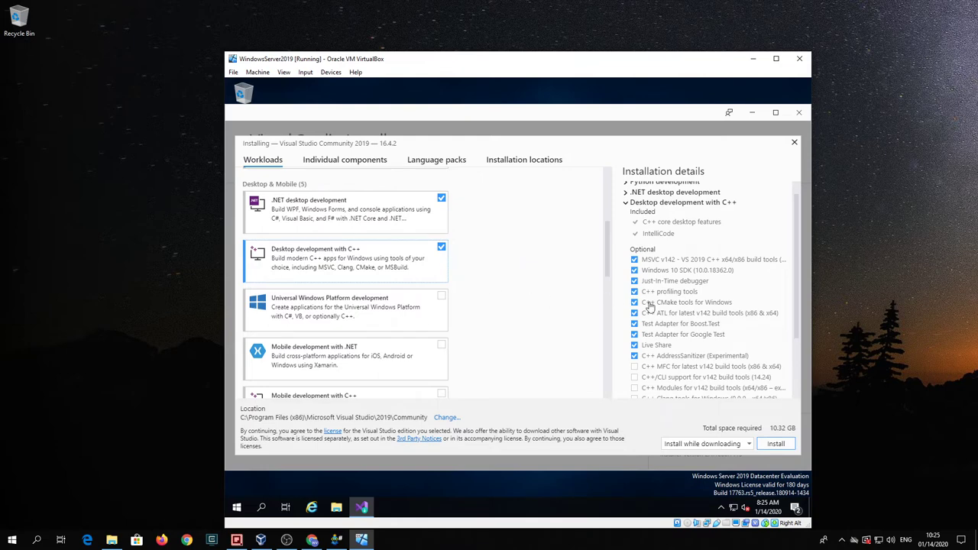
scroll(737, 309, down, 1)
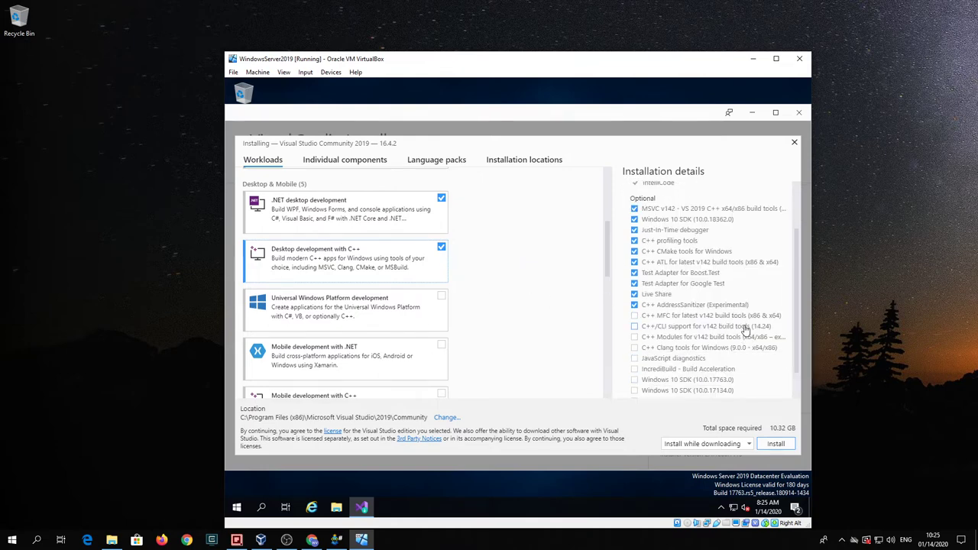
scroll(751, 344, down, 1)
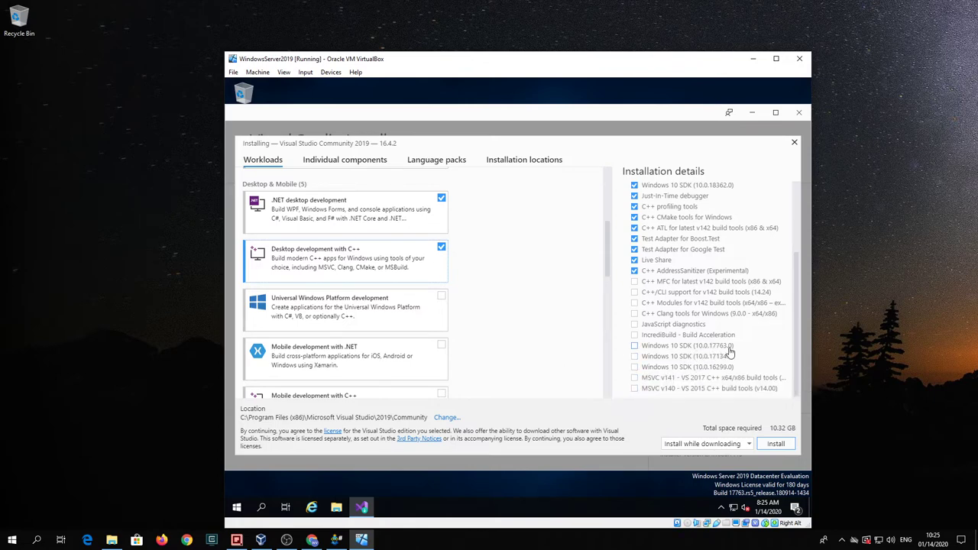
click(633, 346)
Step: Untick Windows 10 SDK (10.0.17763.0) again, leaving 10.32 GB required
scroll(774, 338, up, 2)
scroll(736, 344, up, 2)
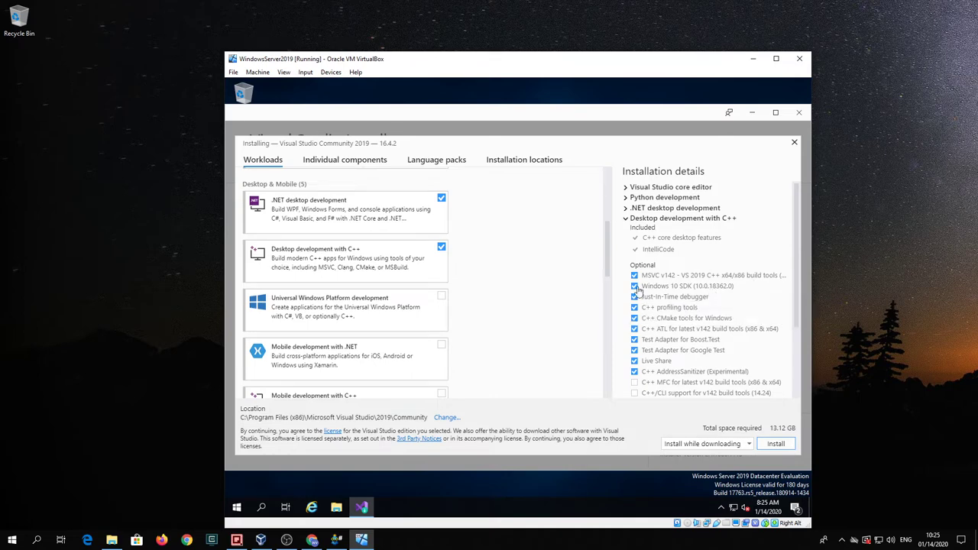
scroll(714, 291, down, 3)
click(634, 346)
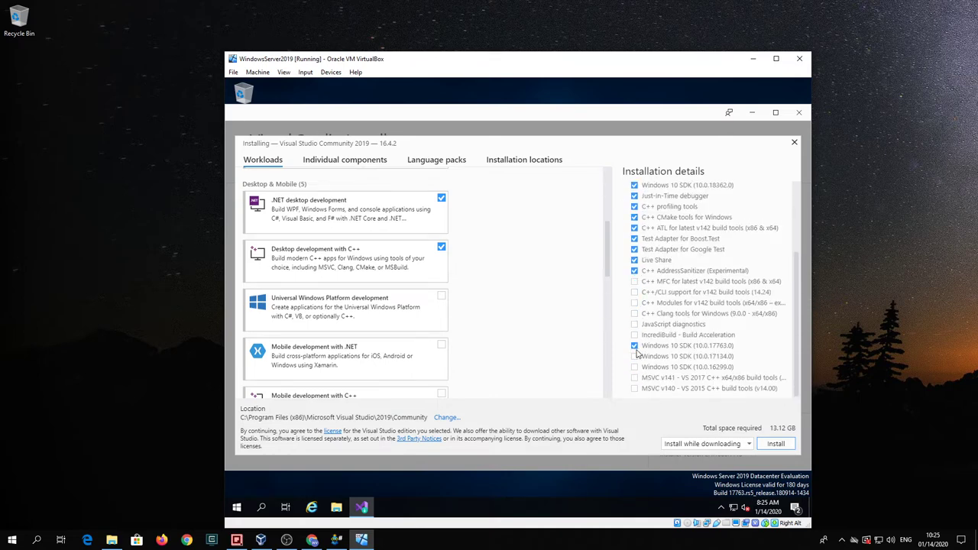
click(633, 346)
scroll(710, 320, up, 3)
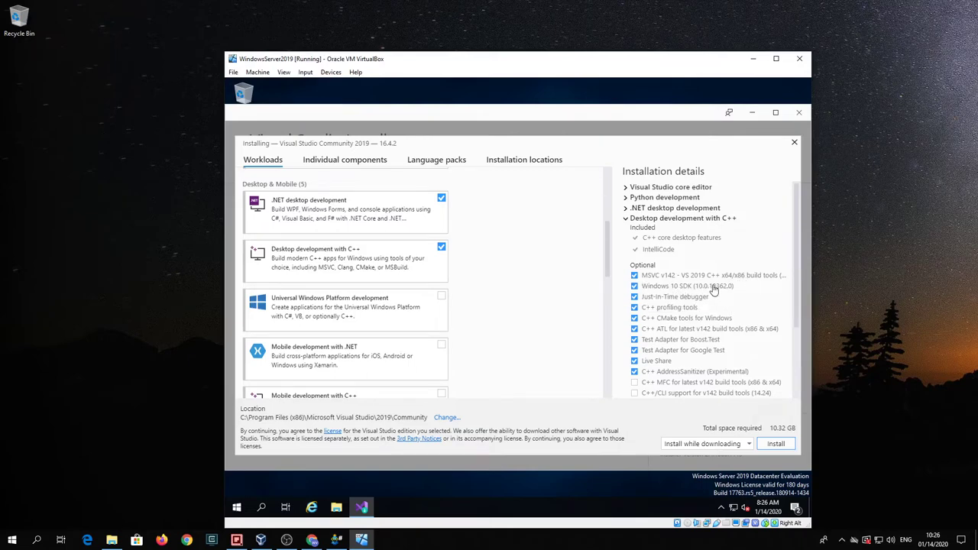
scroll(748, 301, down, 3)
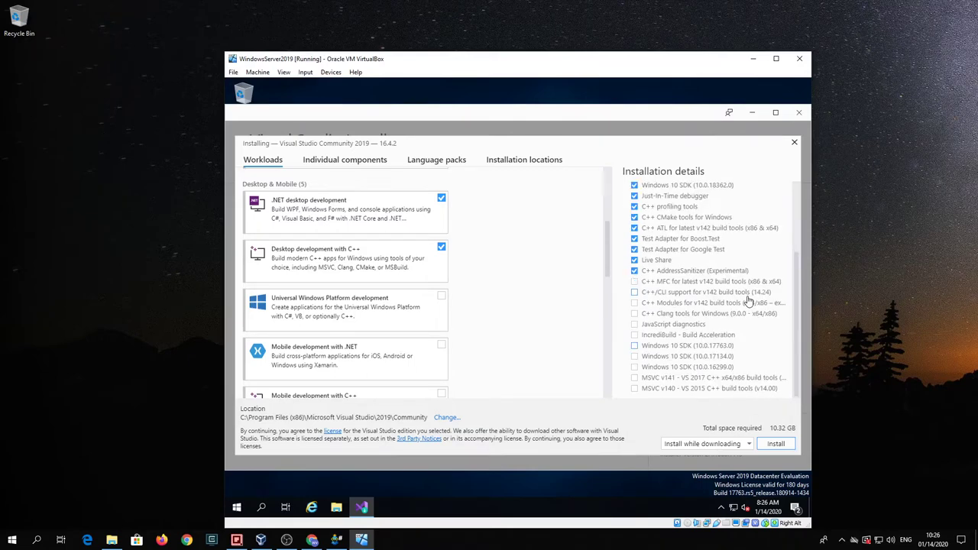
scroll(747, 301, up, 3)
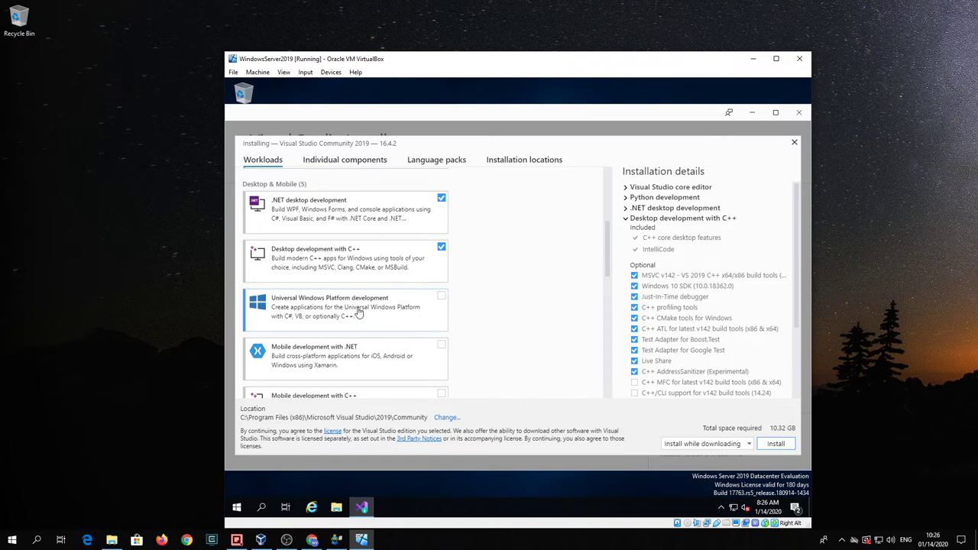
Step: Scroll through the Workloads list to review all available workloads
scroll(359, 312, down, 1)
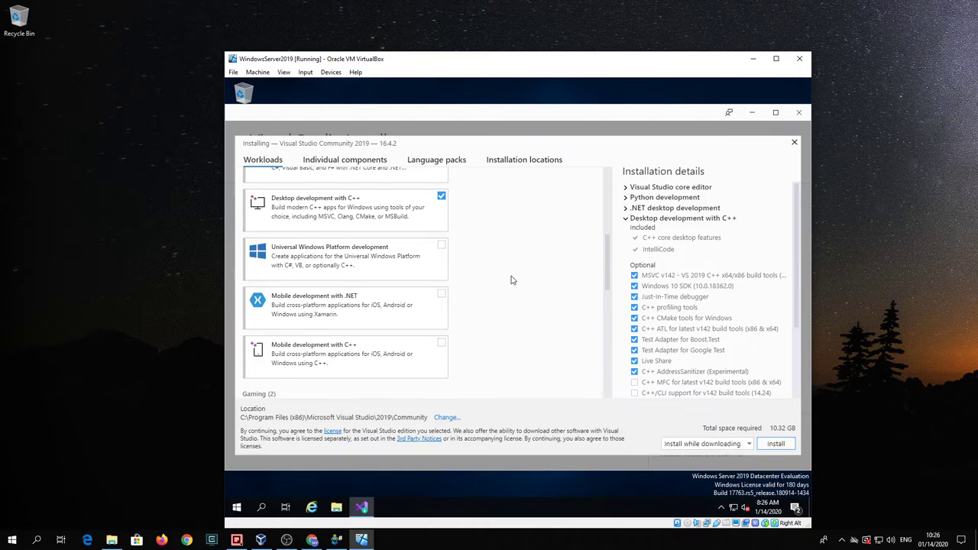
scroll(511, 280, down, 1)
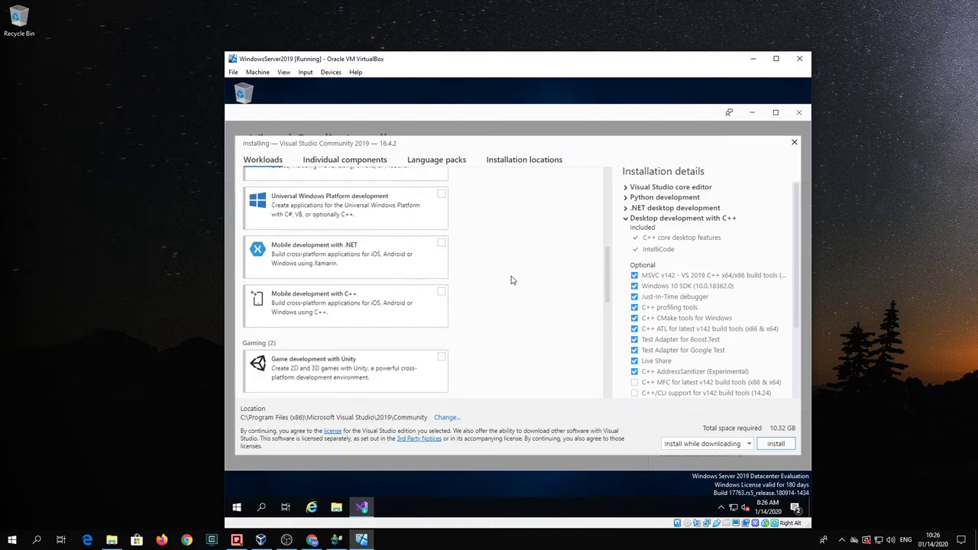
scroll(512, 281, down, 4)
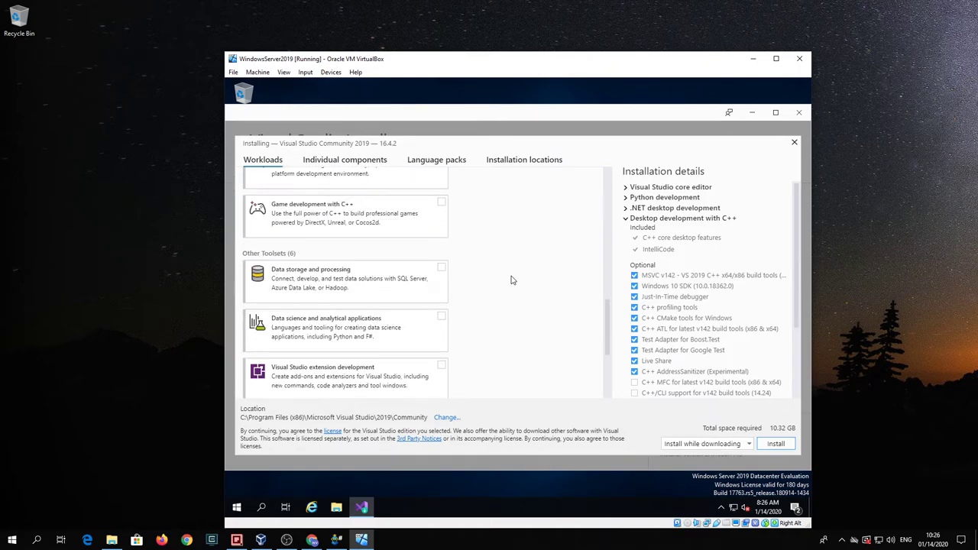
scroll(512, 280, down, 2)
scroll(512, 280, down, 1)
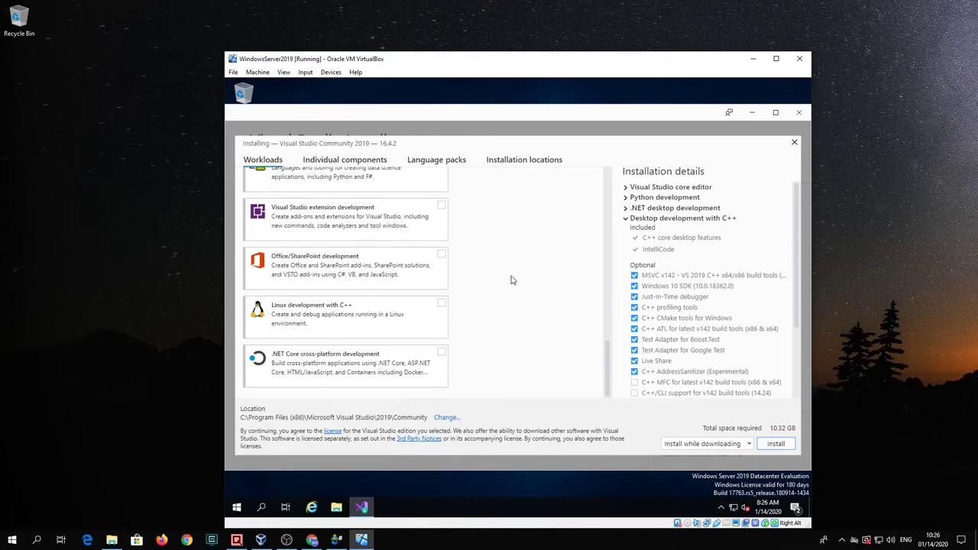
scroll(512, 280, up, 4)
scroll(512, 281, up, 4)
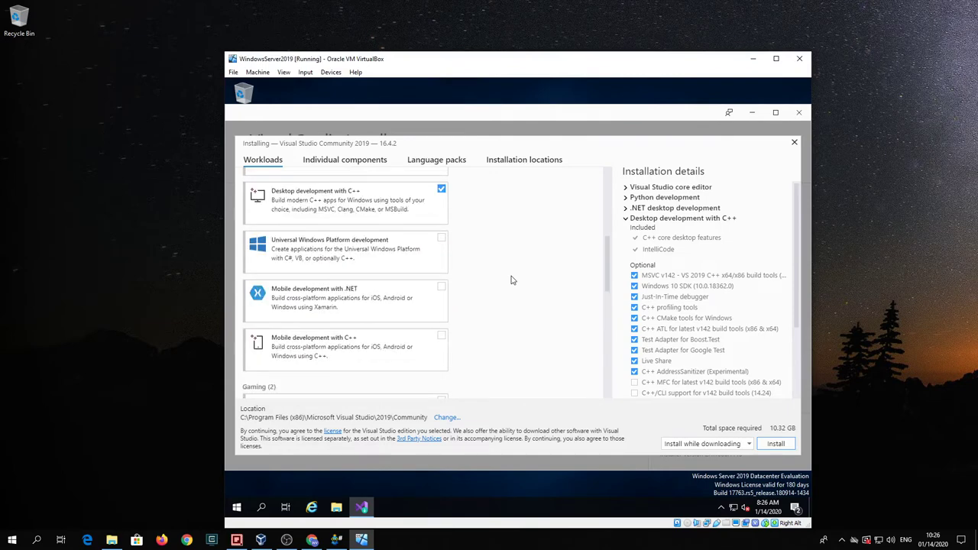
scroll(512, 281, up, 1)
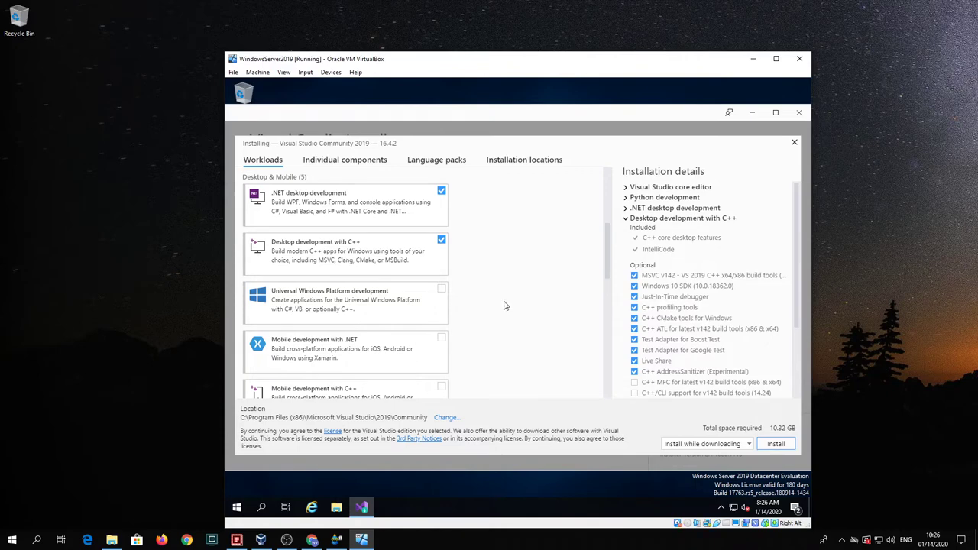
scroll(504, 306, up, 3)
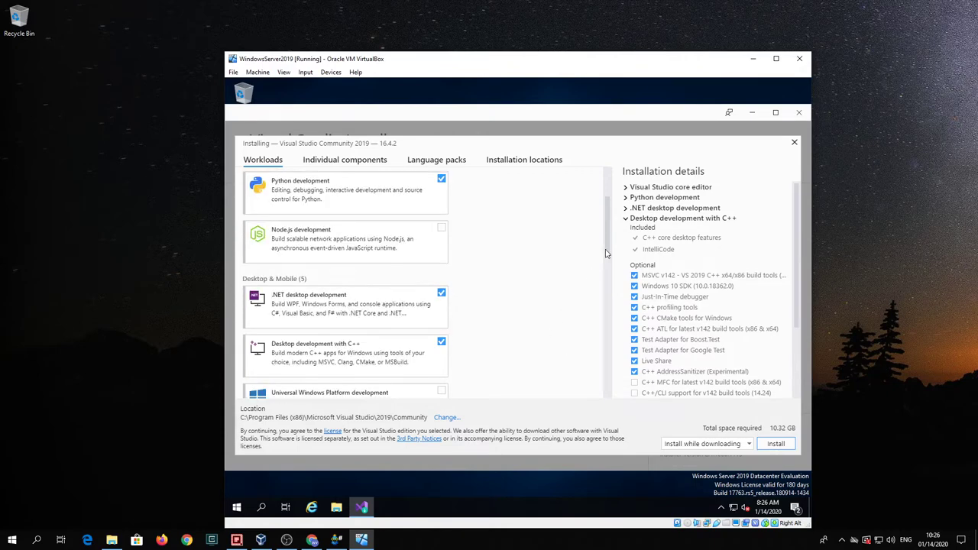
Step: Expand .NET desktop, Python development and core editor details and scroll their component lists
click(625, 208)
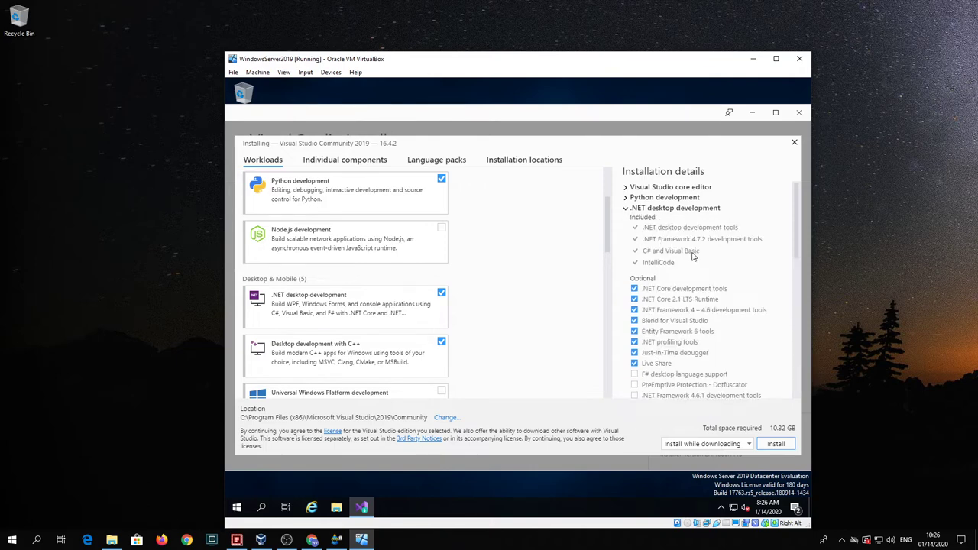
click(625, 197)
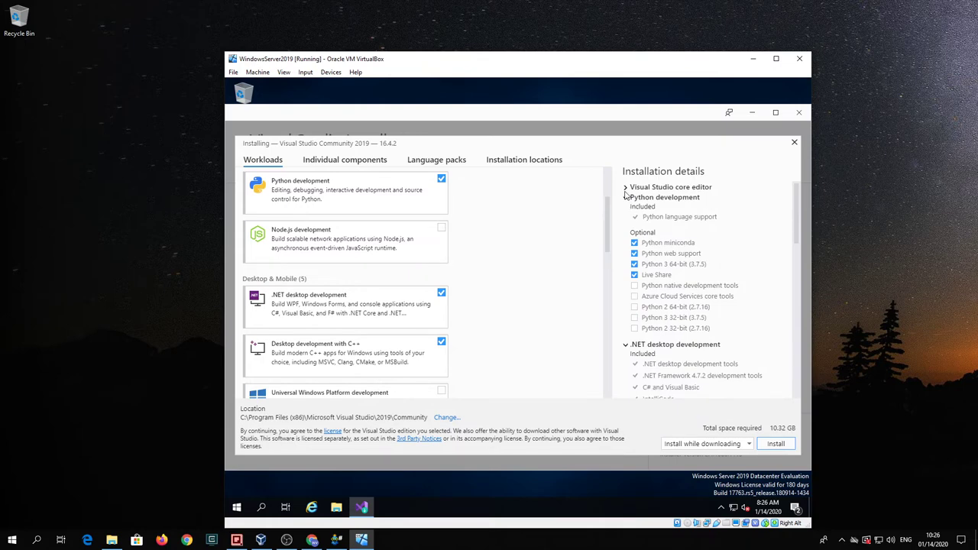
click(625, 187)
scroll(704, 261, down, 3)
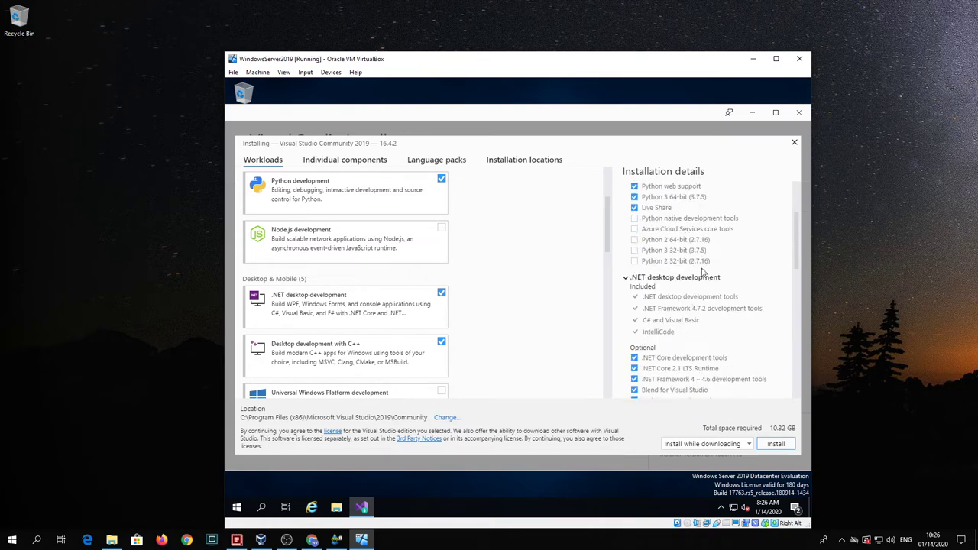
scroll(702, 269, down, 2)
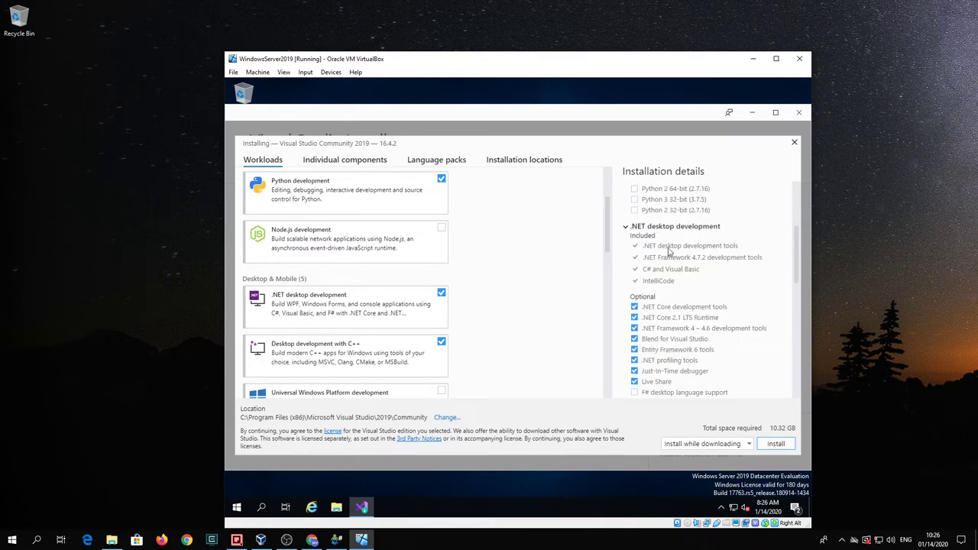
scroll(668, 267, down, 3)
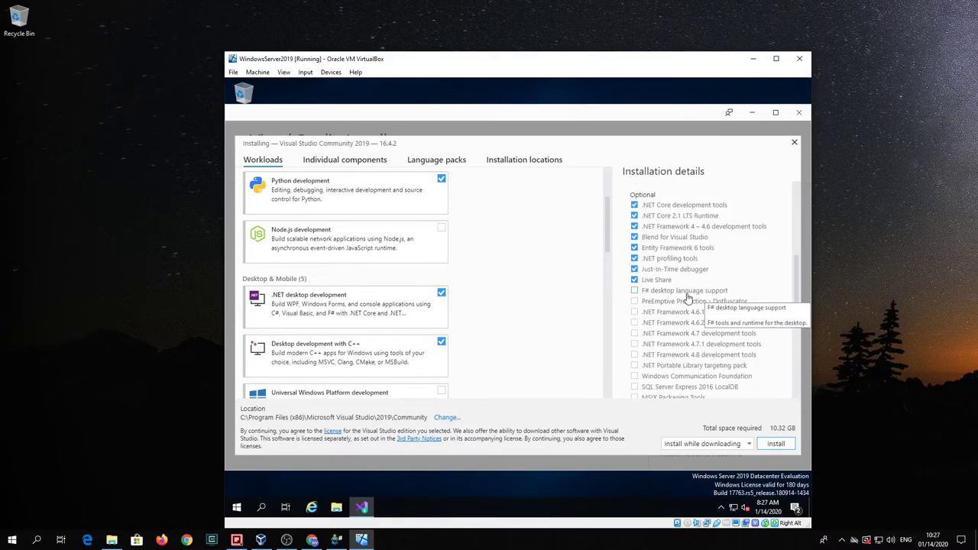
scroll(690, 301, down, 2)
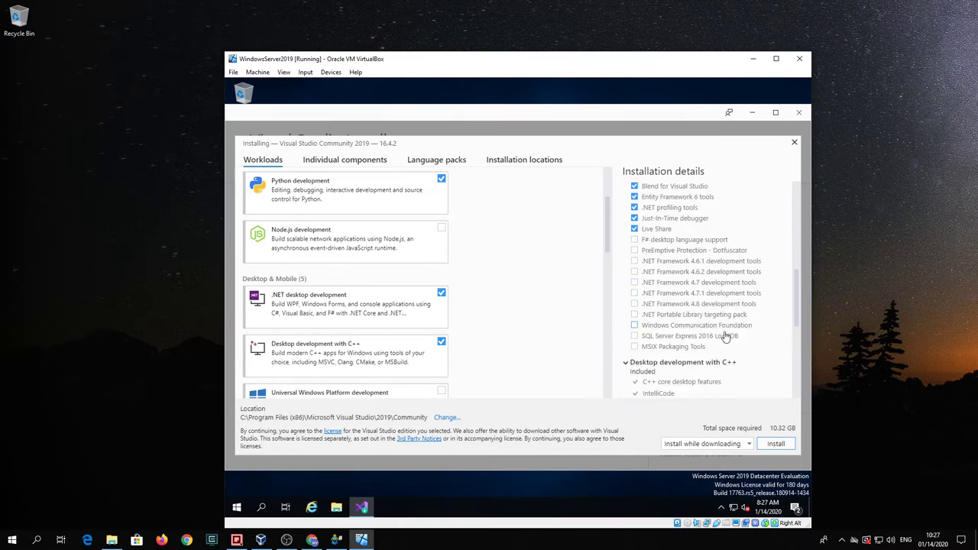
scroll(726, 340, down, 4)
scroll(732, 304, down, 2)
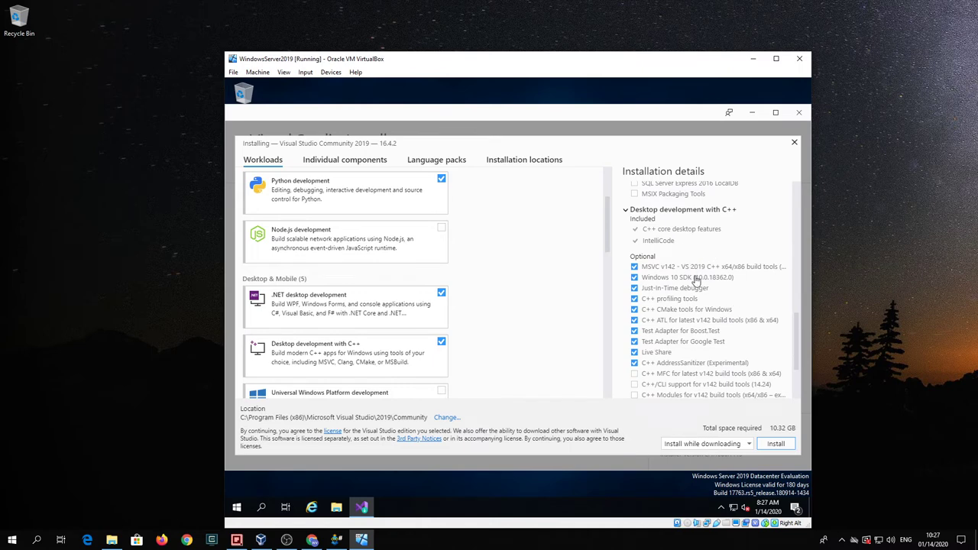
scroll(726, 294, down, 2)
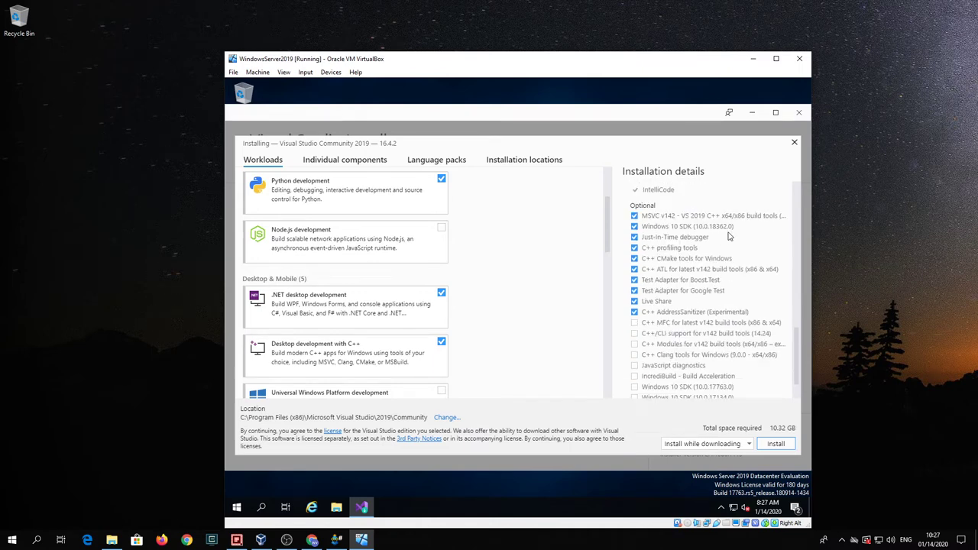
scroll(726, 281, down, 2)
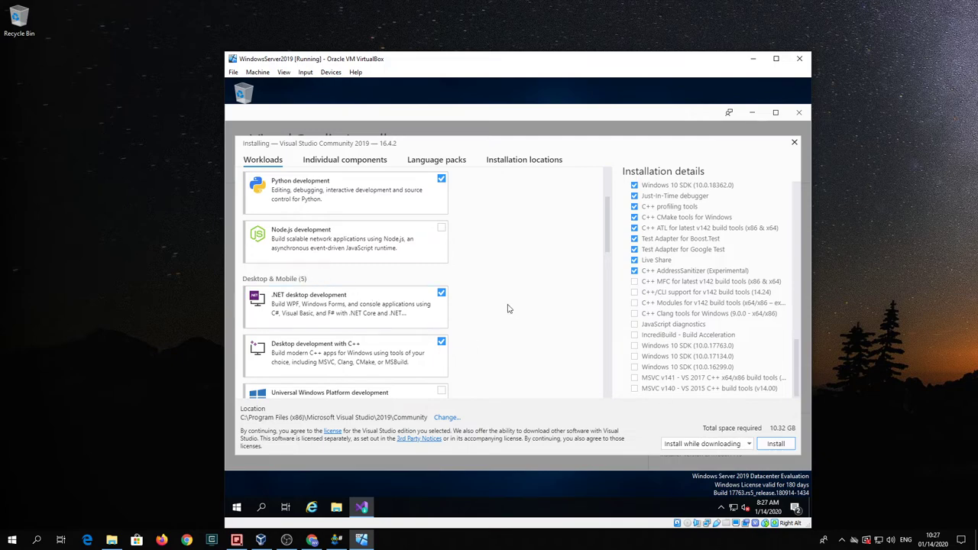
scroll(508, 309, up, 1)
scroll(508, 308, down, 3)
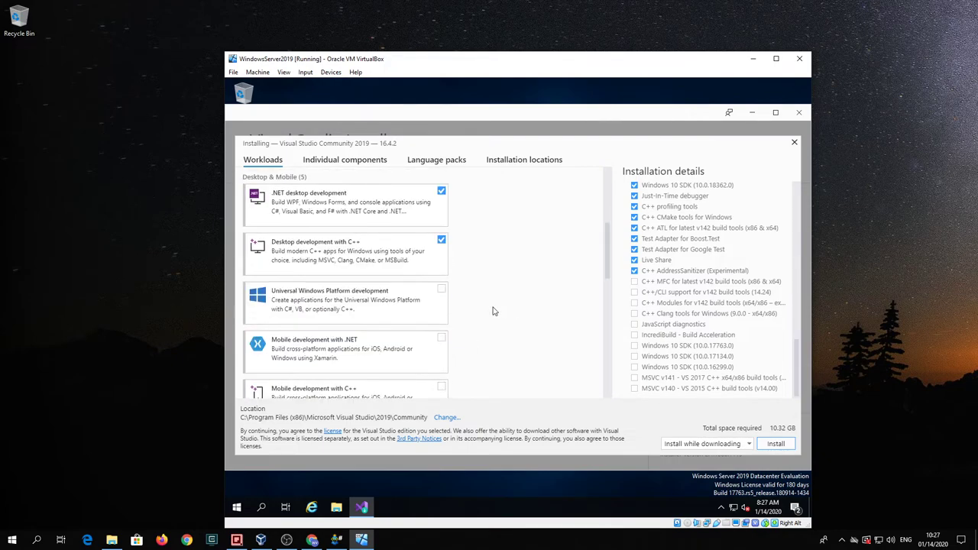
Step: Add the Universal Windows Platform development workload to the selection
click(442, 291)
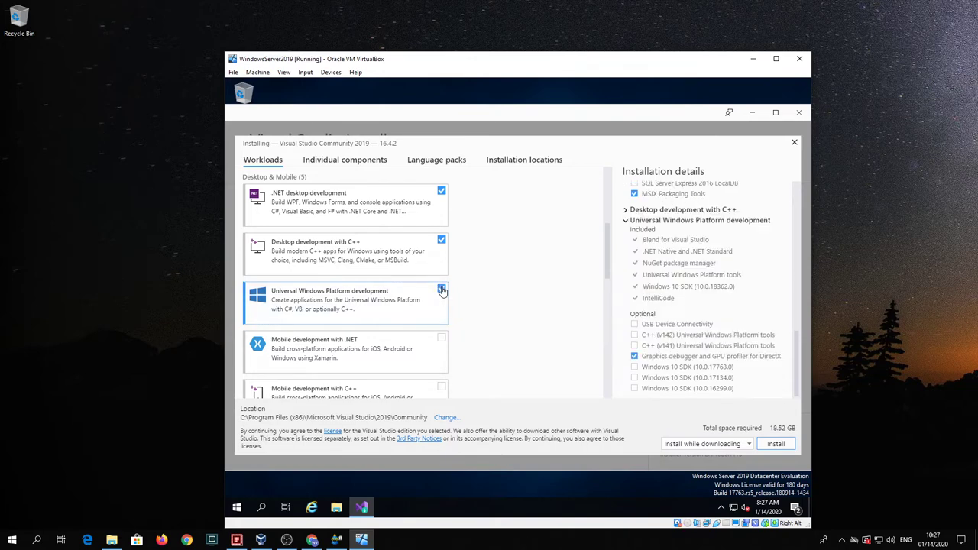
click(442, 290)
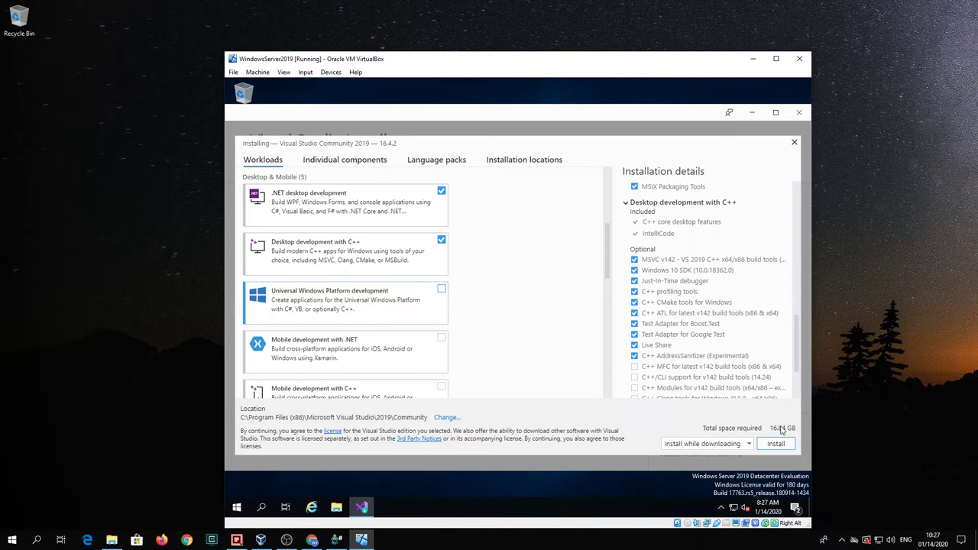
click(441, 292)
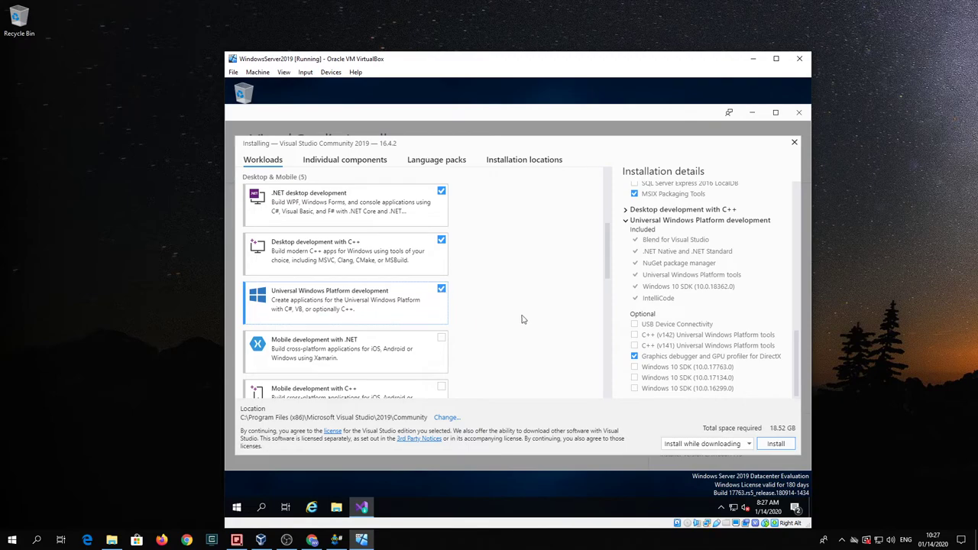
Step: Tick 'Graphics debugger and GPU profiler for DirectX' under the UWP optional items, totalling 18.52 GB
scroll(532, 317, down, 3)
scroll(534, 318, down, 1)
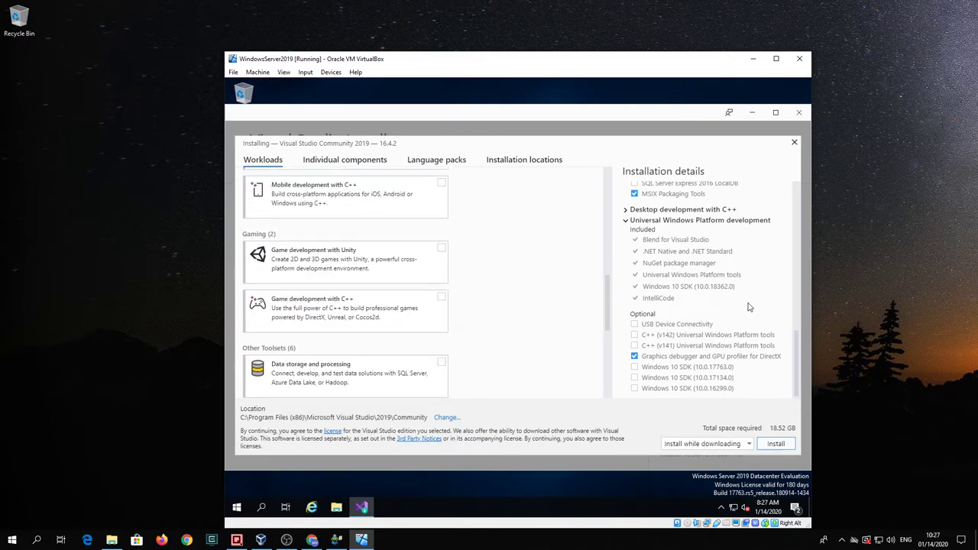
scroll(745, 309, up, 3)
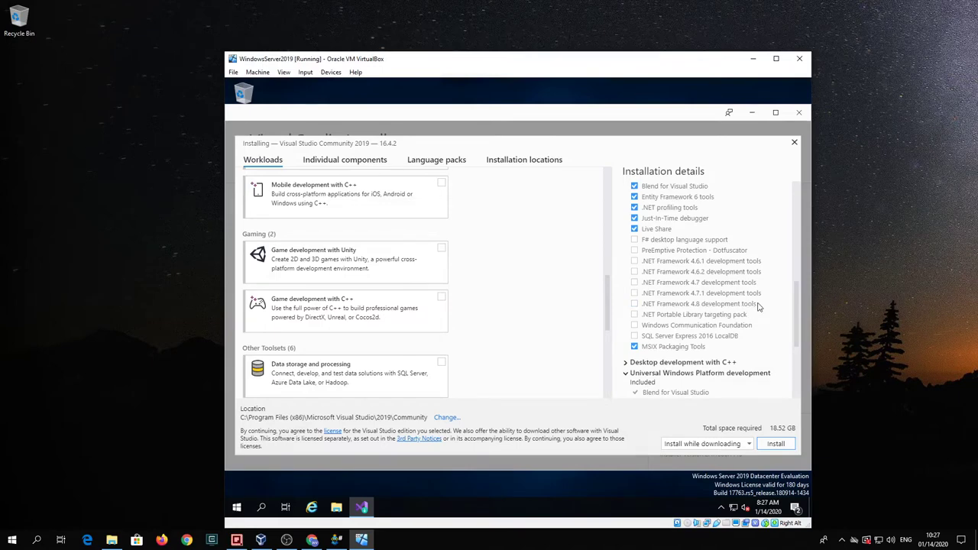
scroll(764, 306, up, 1)
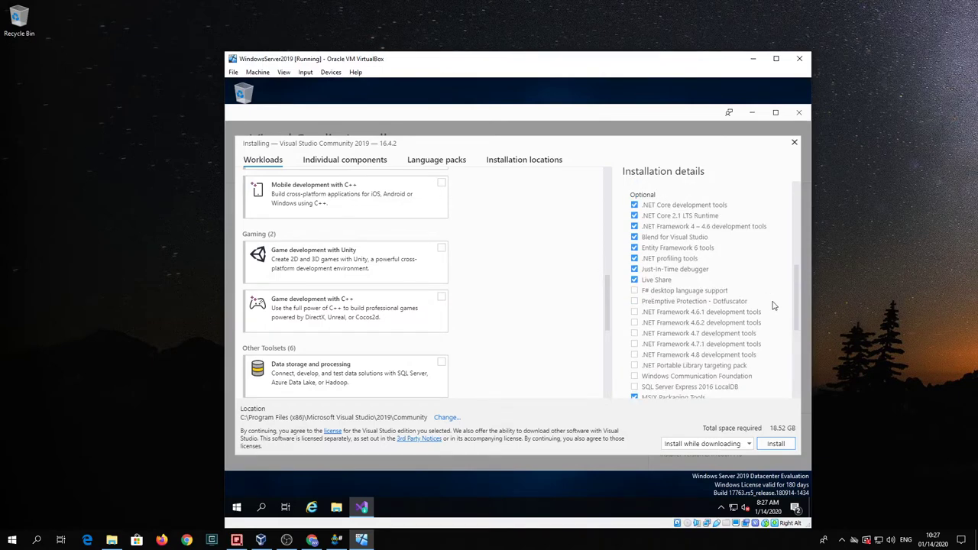
scroll(773, 306, down, 2)
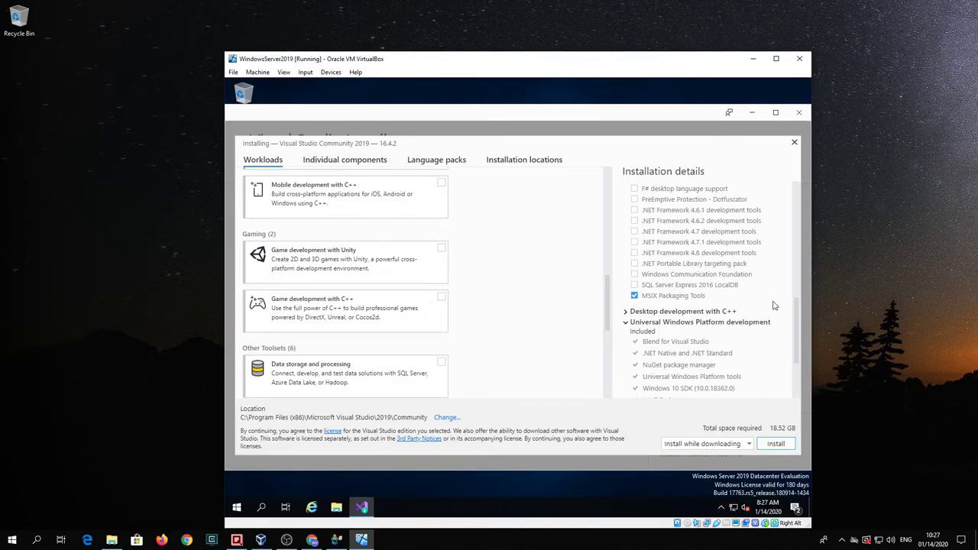
scroll(773, 305, down, 2)
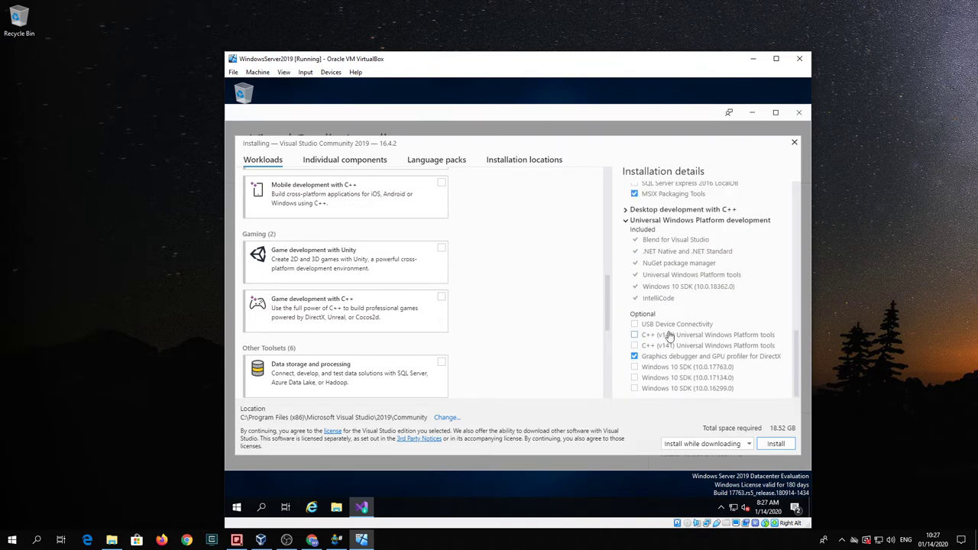
click(634, 355)
Step: Scroll the Individual components list, checking Entity Framework 6 tools, TypeScript 3.7 SDK and Windows 10 SDK 10.0.18362.0
click(334, 160)
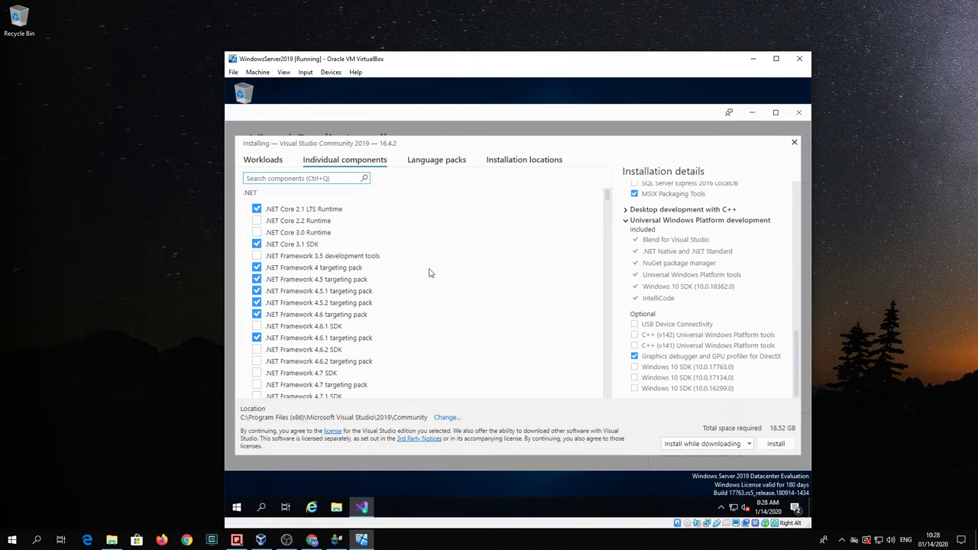
scroll(429, 273, down, 2)
scroll(429, 273, down, 4)
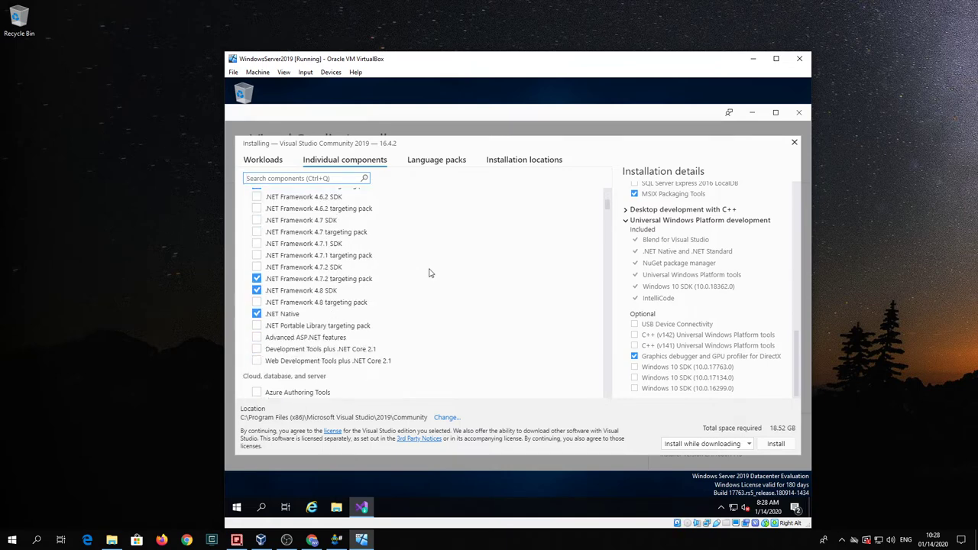
scroll(429, 272, down, 7)
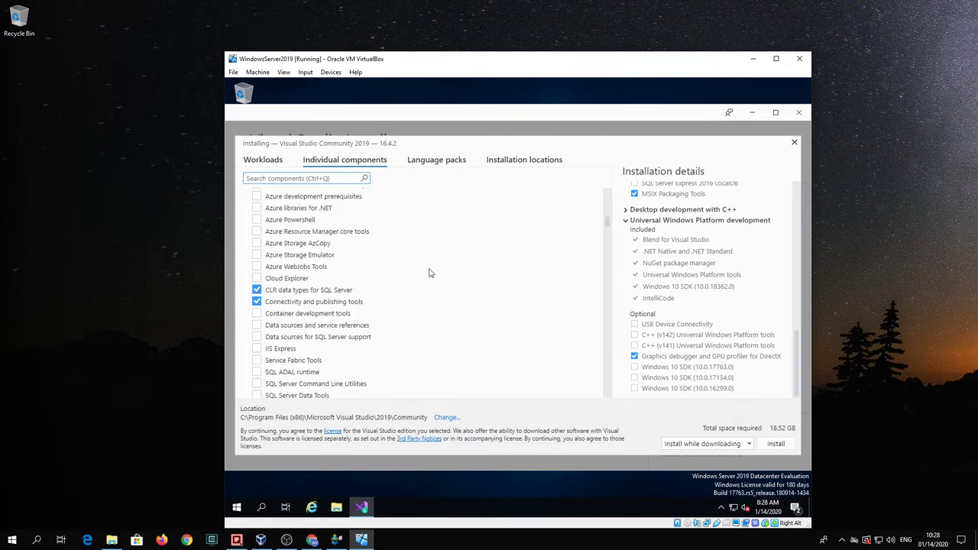
scroll(429, 273, down, 4)
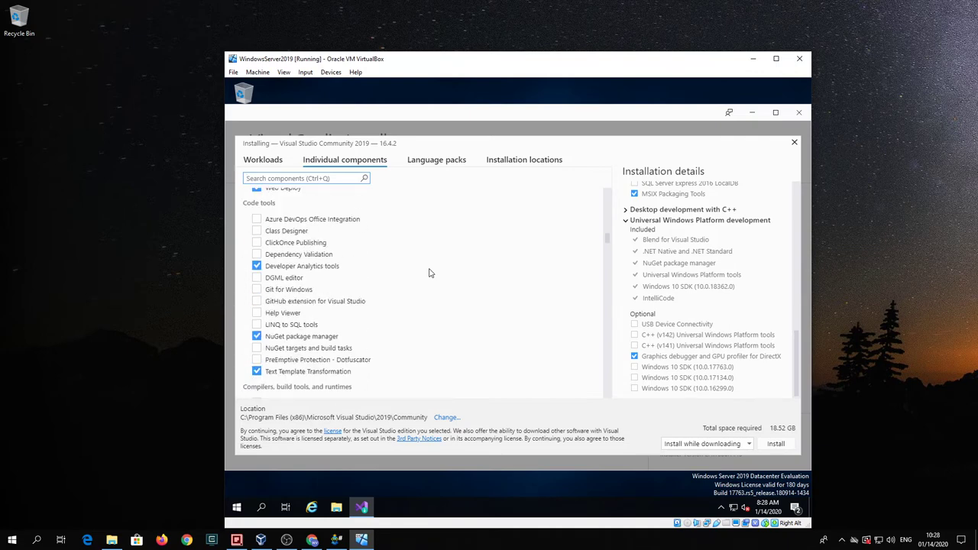
scroll(429, 273, up, 1)
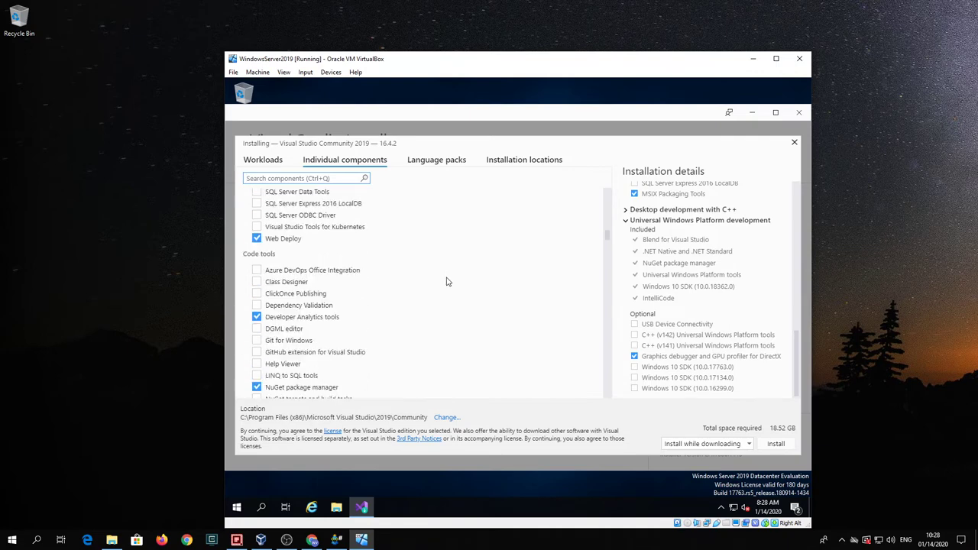
scroll(448, 281, down, 2)
scroll(448, 282, down, 2)
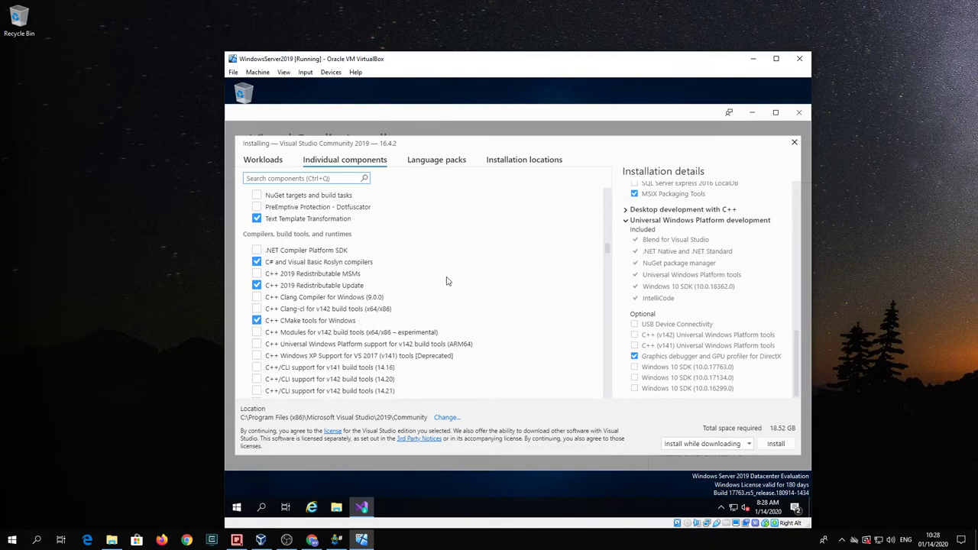
scroll(556, 313, down, 2)
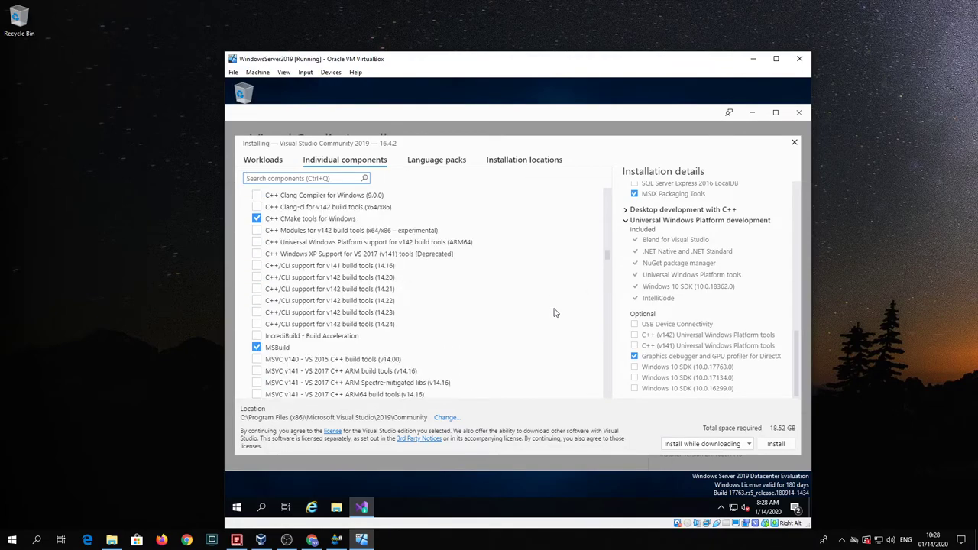
scroll(555, 313, down, 3)
scroll(556, 312, down, 6)
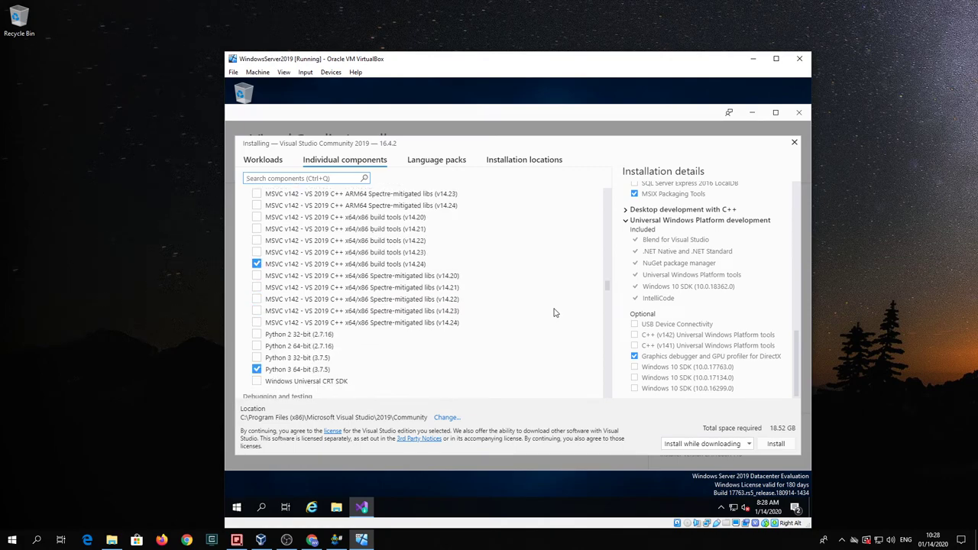
scroll(556, 313, up, 6)
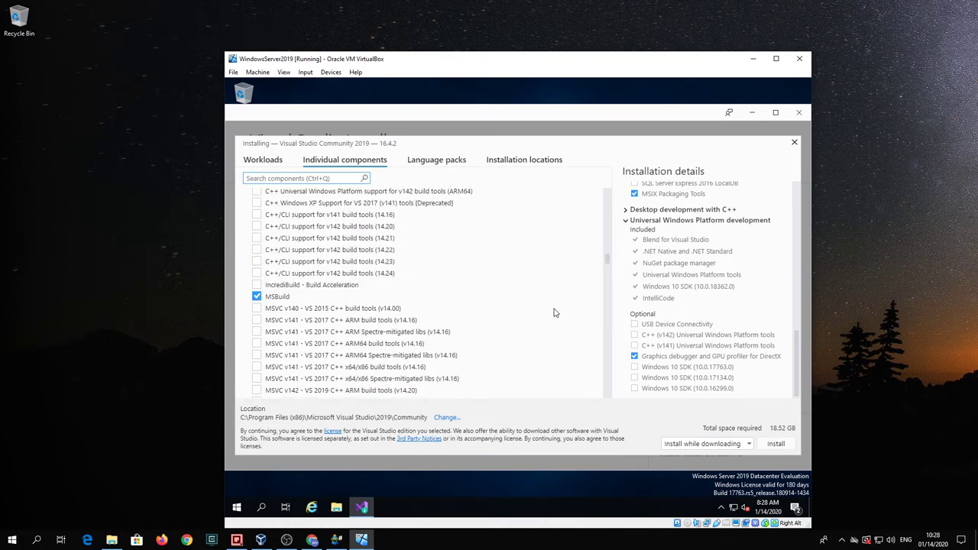
scroll(556, 312, down, 3)
scroll(556, 312, down, 10)
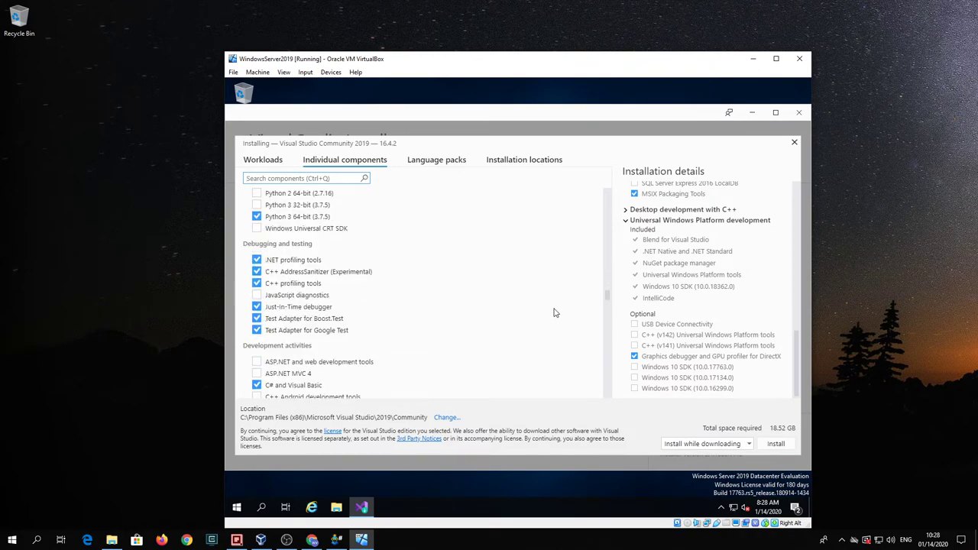
scroll(555, 312, down, 3)
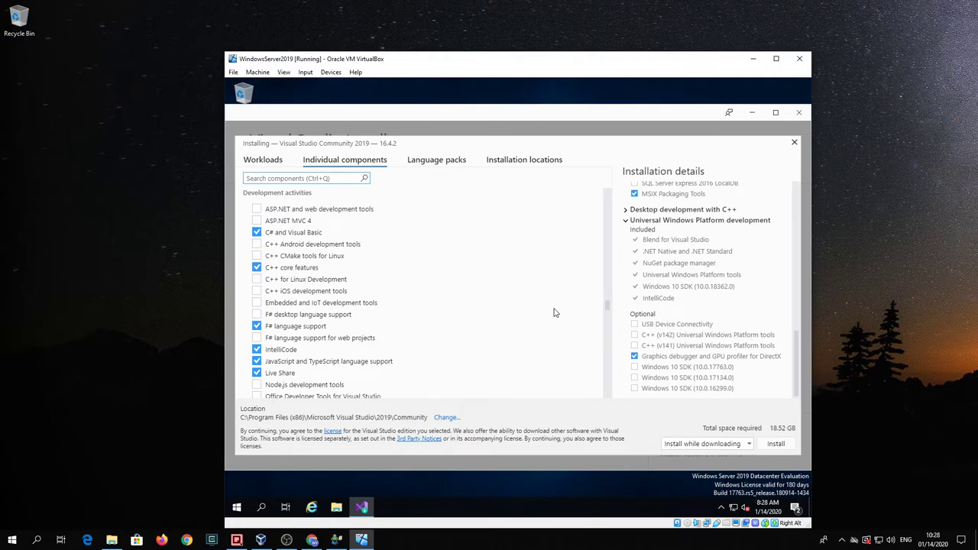
scroll(555, 312, down, 8)
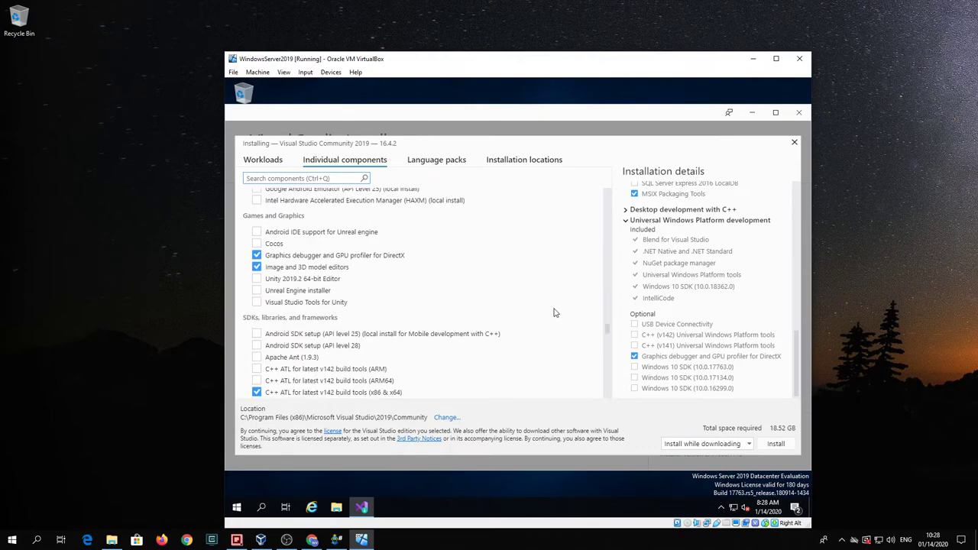
scroll(555, 313, down, 5)
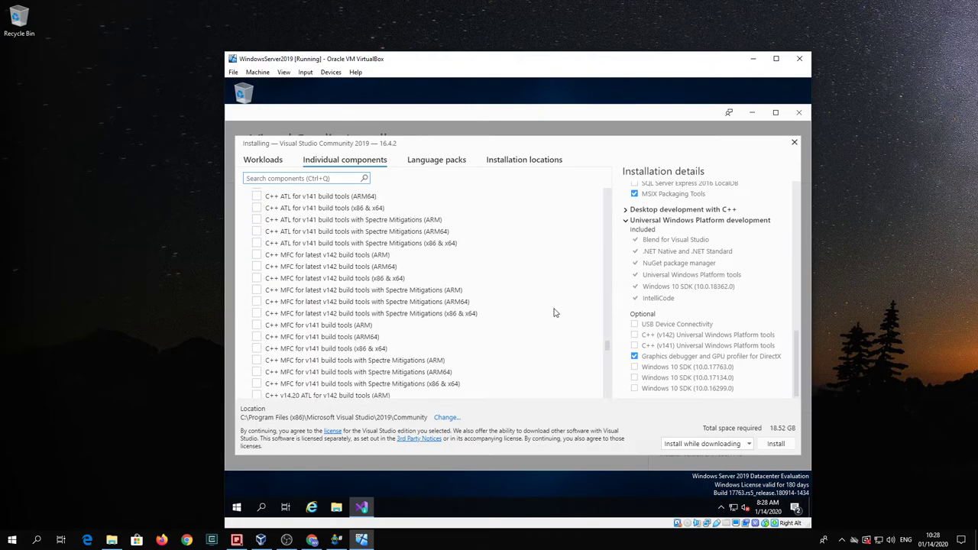
scroll(555, 313, down, 1)
scroll(556, 312, down, 12)
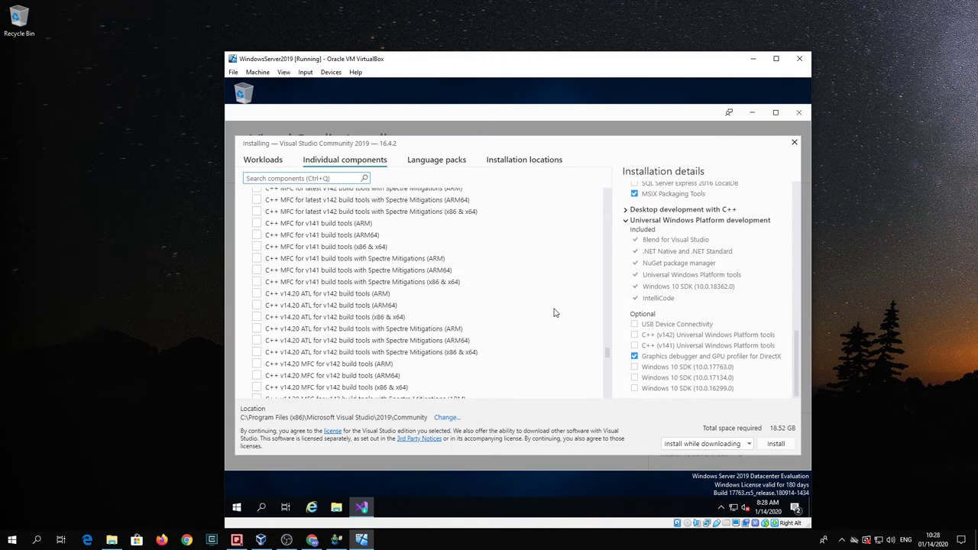
scroll(555, 313, down, 1)
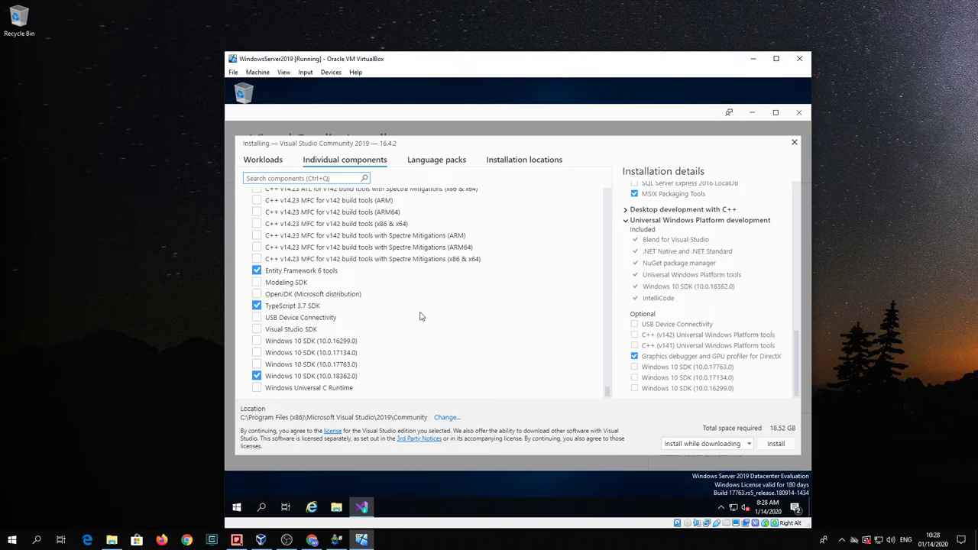
Step: Check that only English is selected under Language packs, then view the Installation locations
click(437, 159)
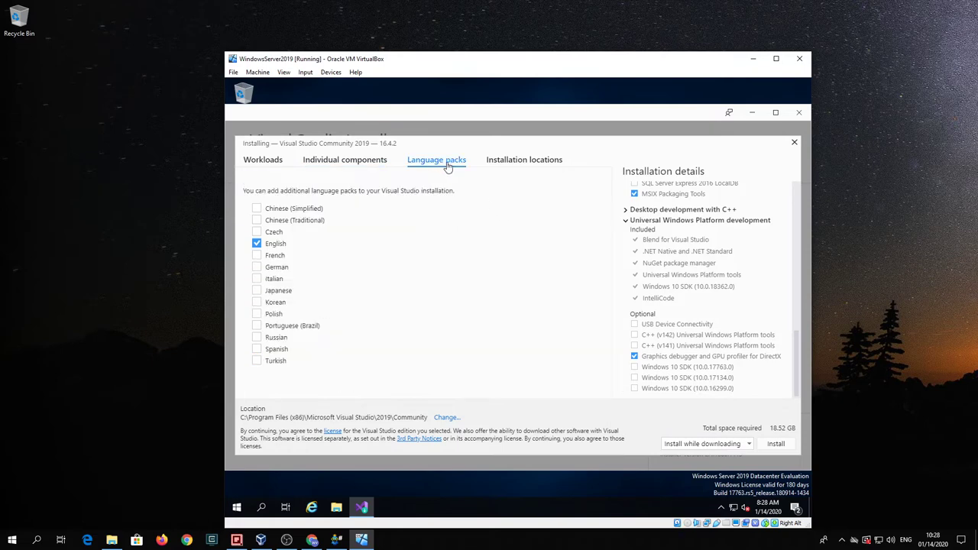
click(526, 165)
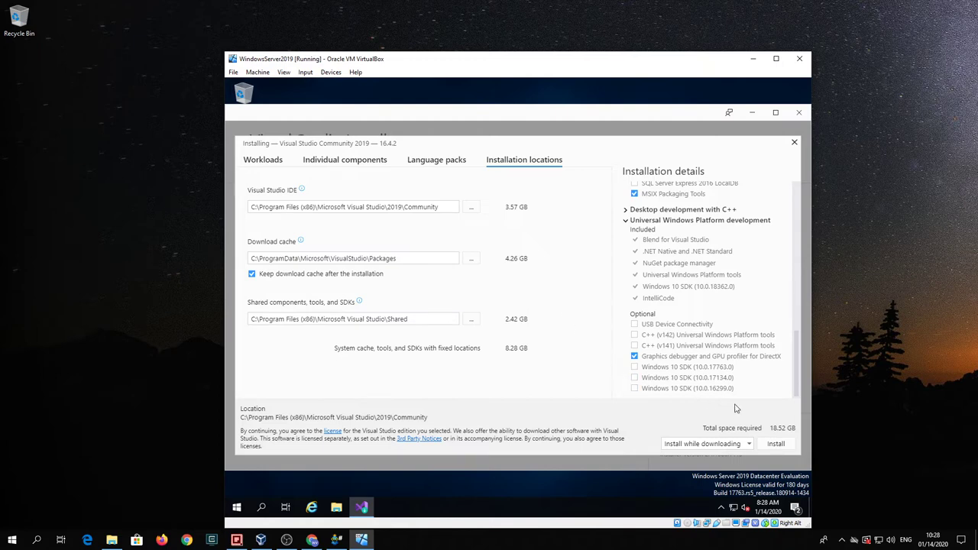
Step: Install Visual Studio Community 2019 and decline the survey with 'Don't show this message again' ticked
click(775, 443)
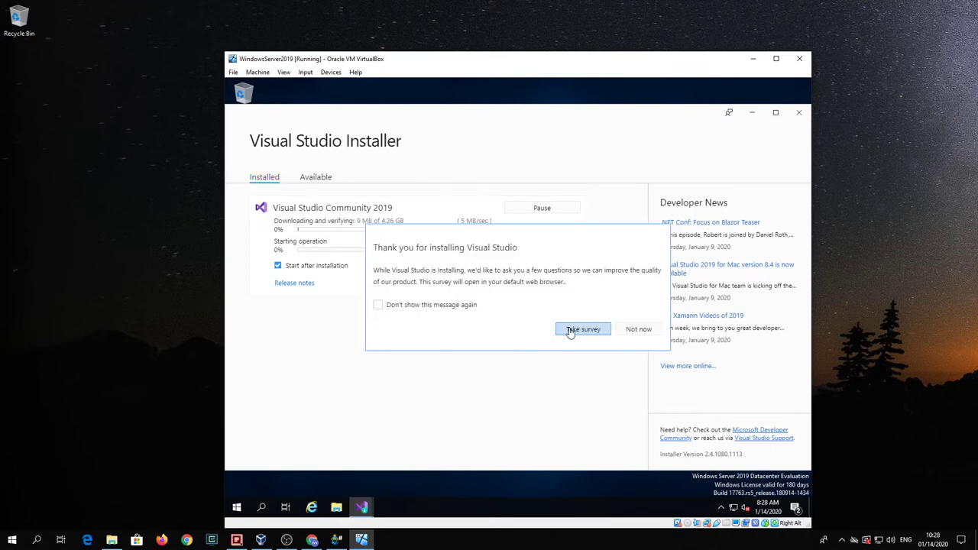
click(378, 305)
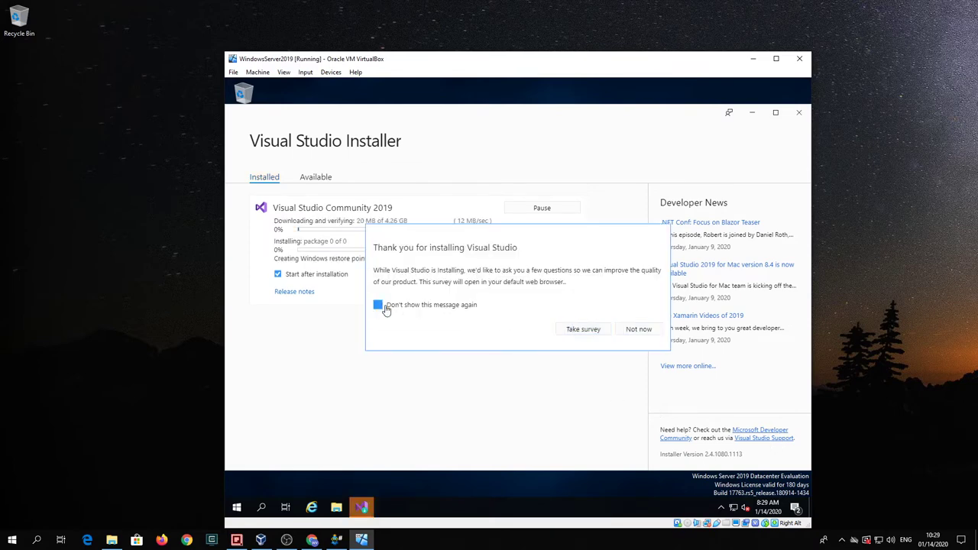
click(637, 329)
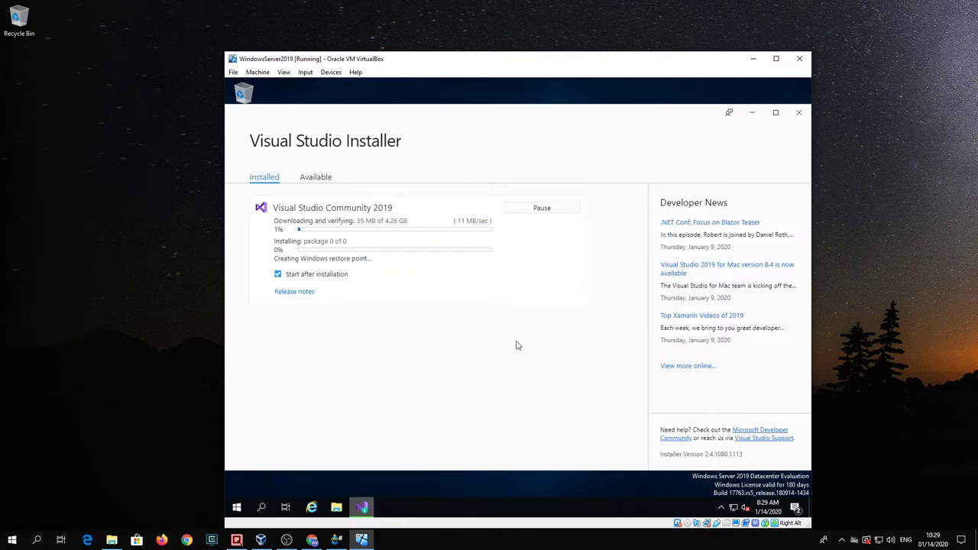
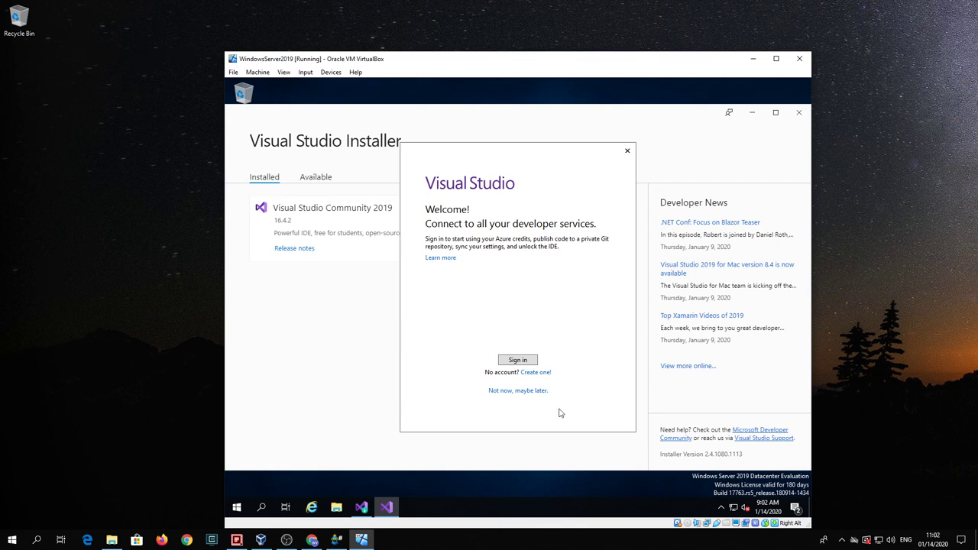
Step: Skip sign-in, choose Visual C++ development settings with the Blue theme, and start Visual Studio
click(526, 391)
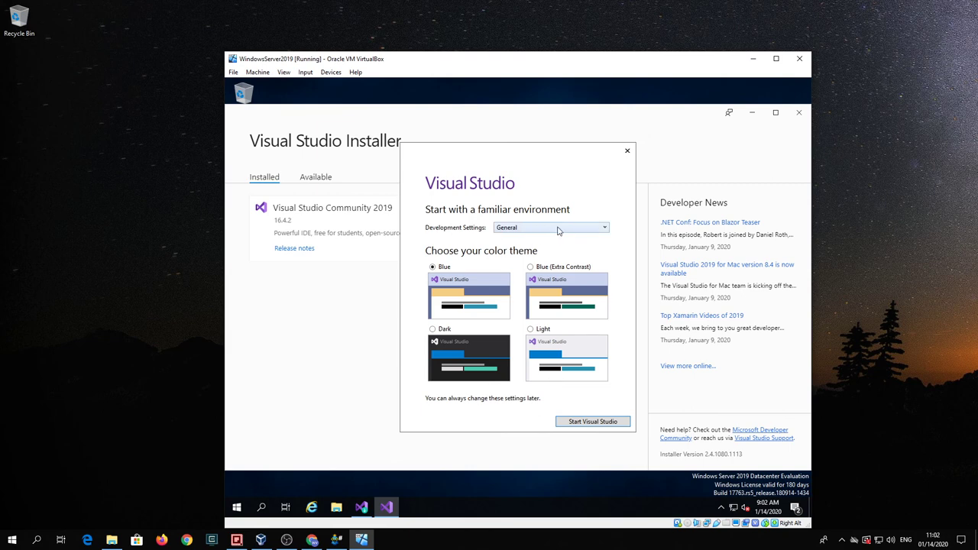
click(560, 229)
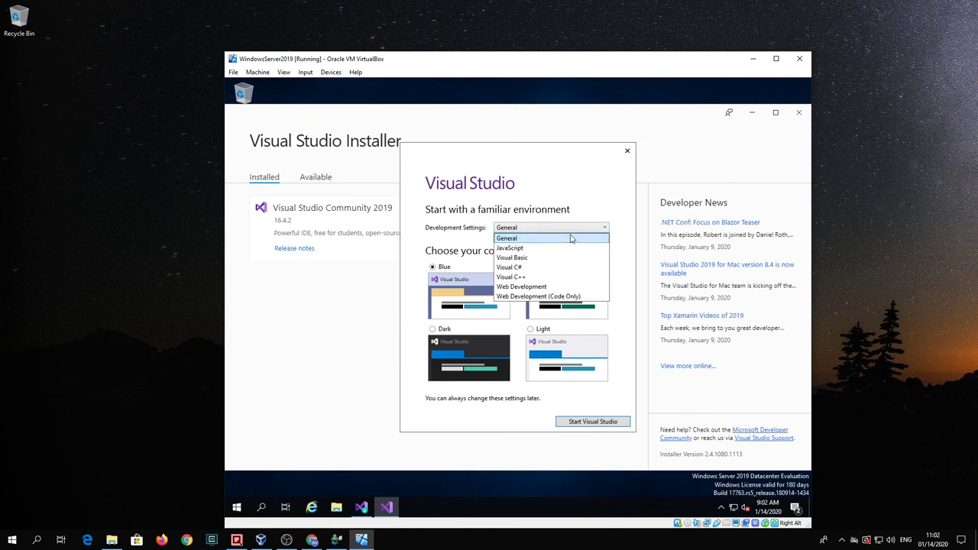
click(577, 277)
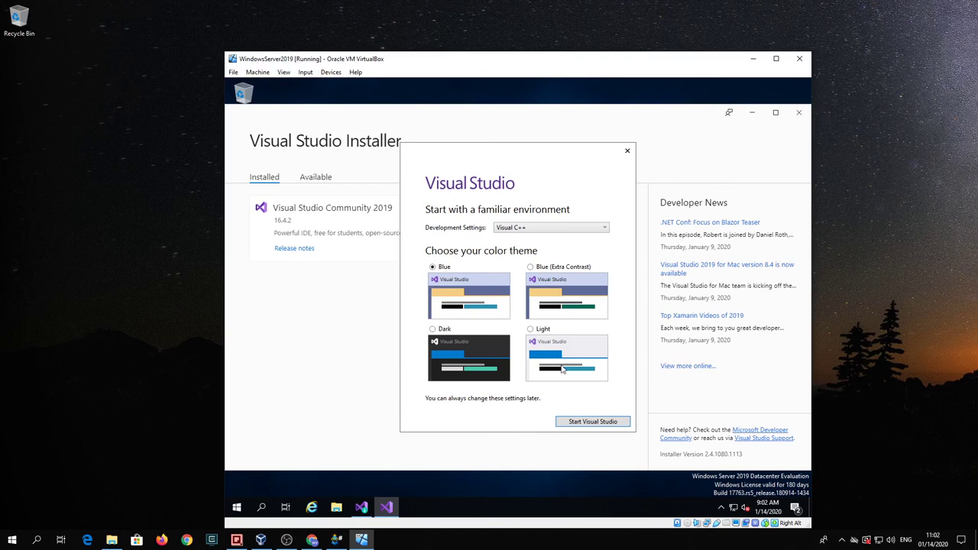
click(593, 422)
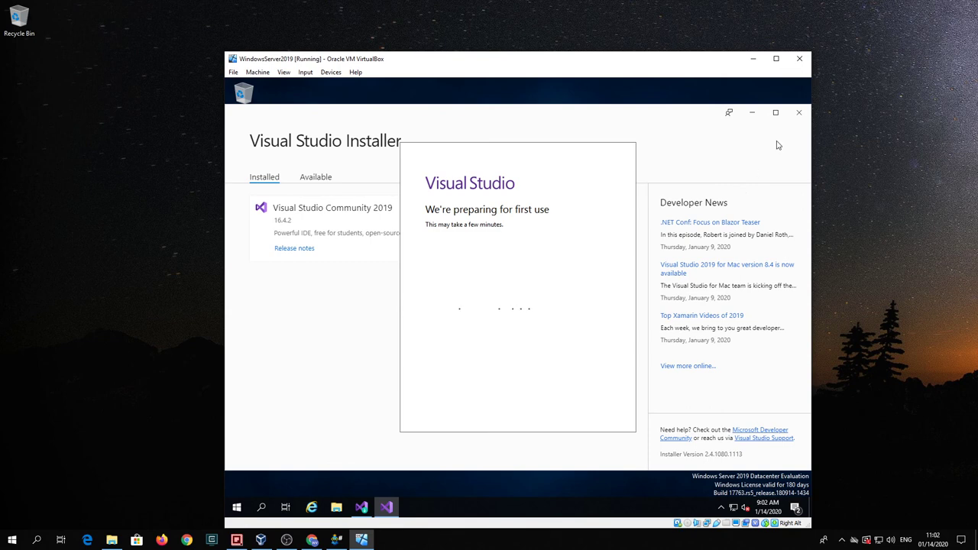
Step: Close the Visual Studio Installer window so first-use preparation can finish
click(799, 113)
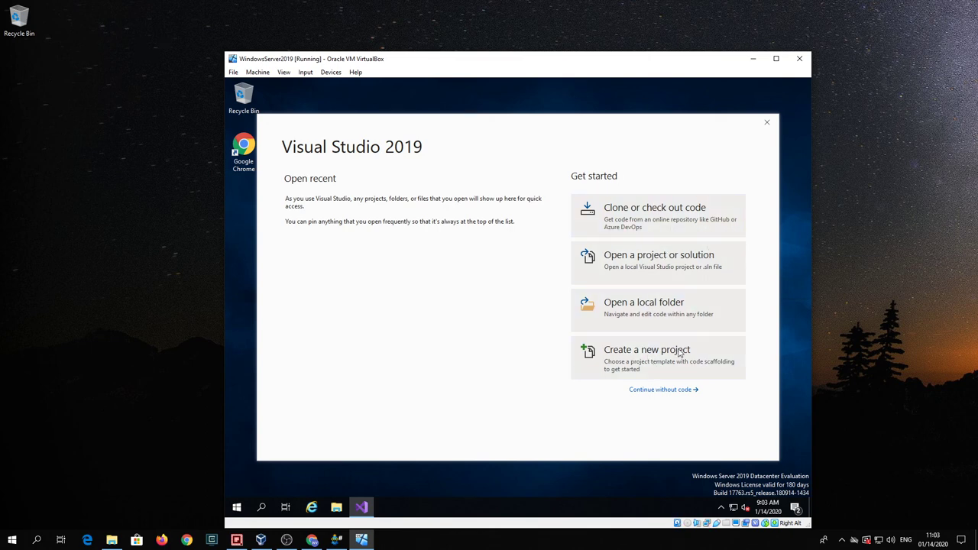
Step: Enter the empty IDE without code, narrow the Solution Explorer panel, and open the File menu
click(674, 391)
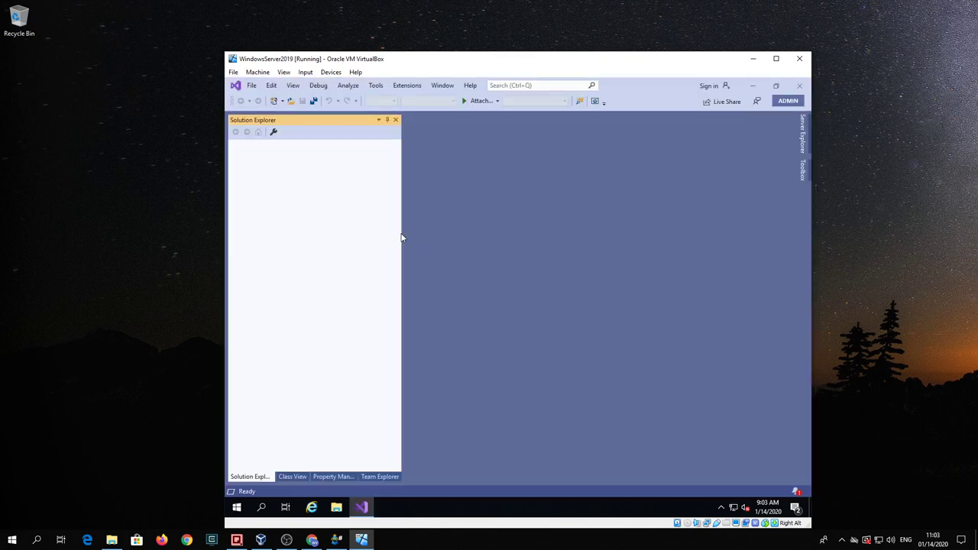
drag(399, 232, 373, 235)
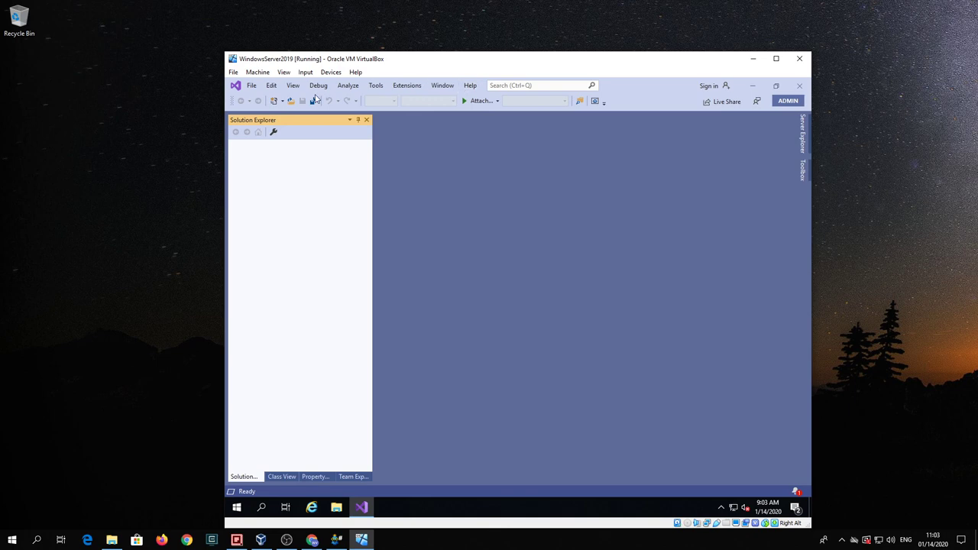
click(249, 85)
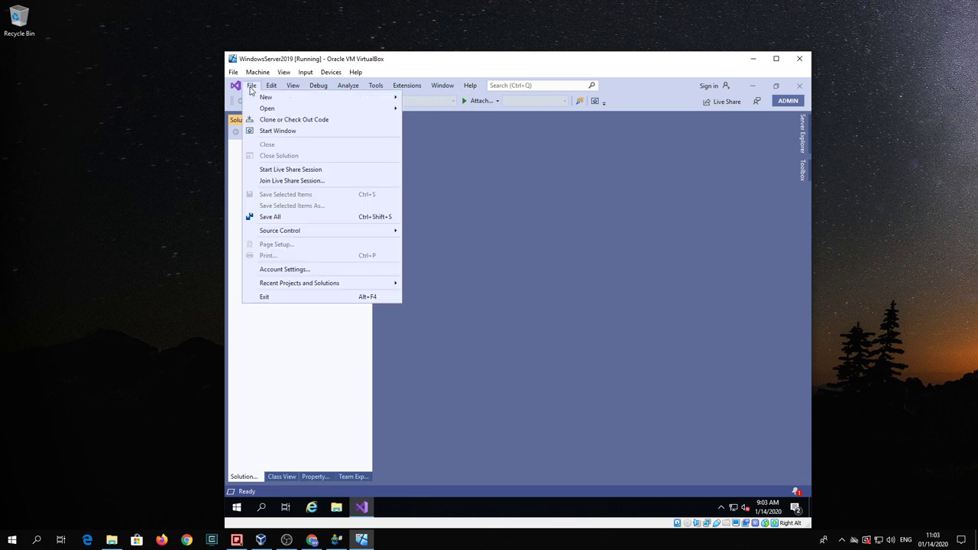
Step: Look through the remaining menus up to Help, then close Visual Studio
mouse_move(273, 88)
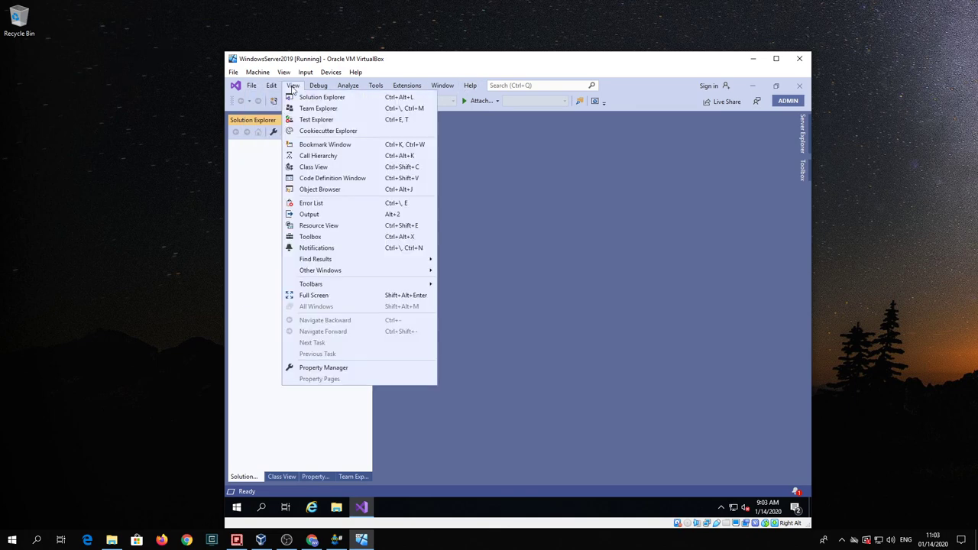
mouse_move(319, 91)
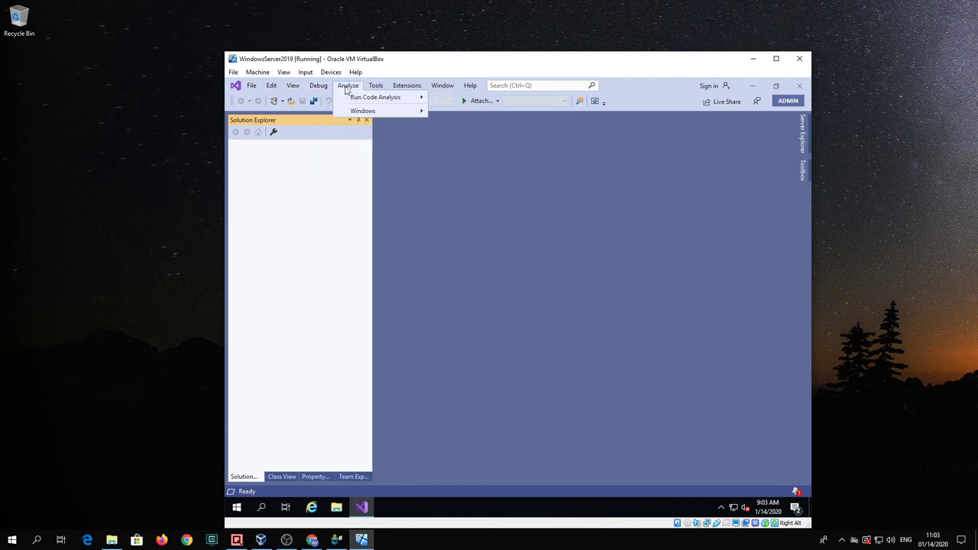
mouse_move(375, 89)
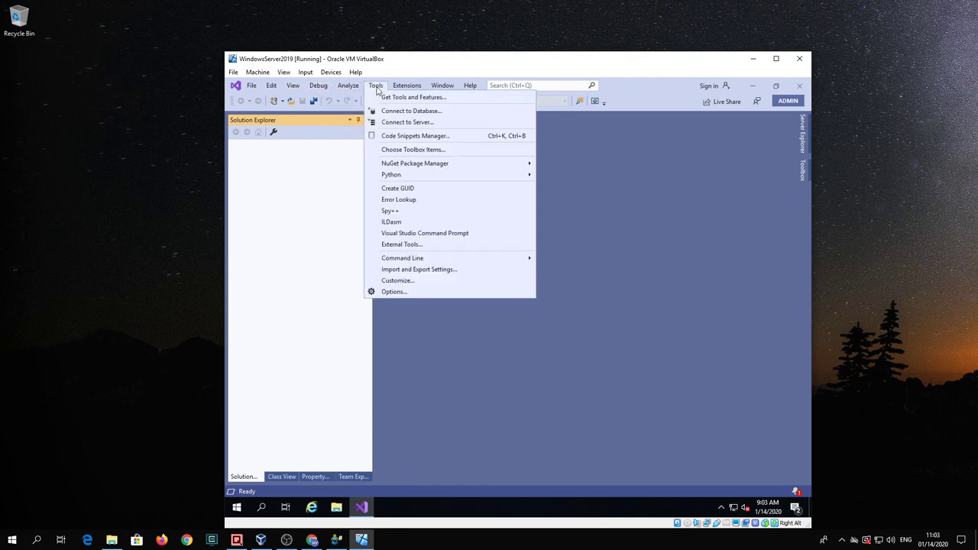
mouse_move(434, 90)
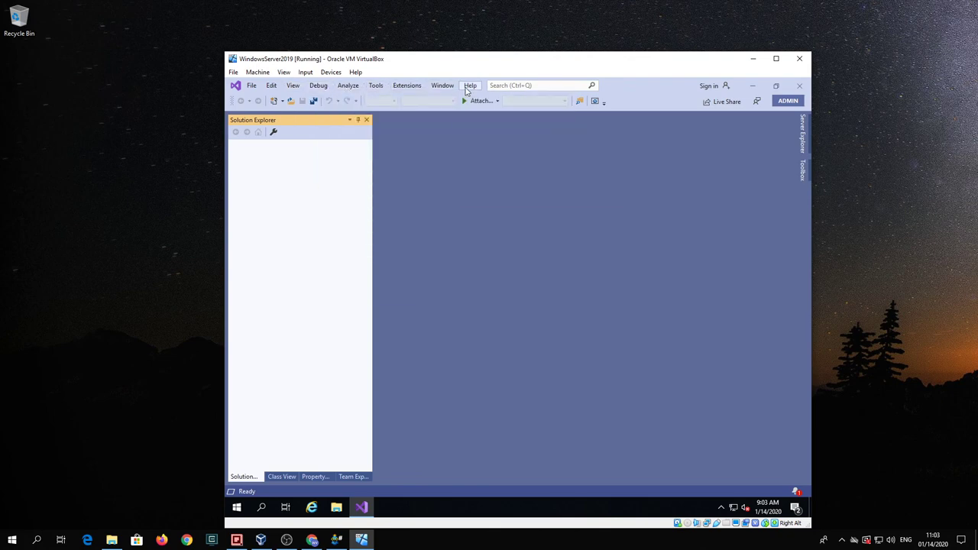
mouse_move(469, 90)
click(657, 259)
click(800, 86)
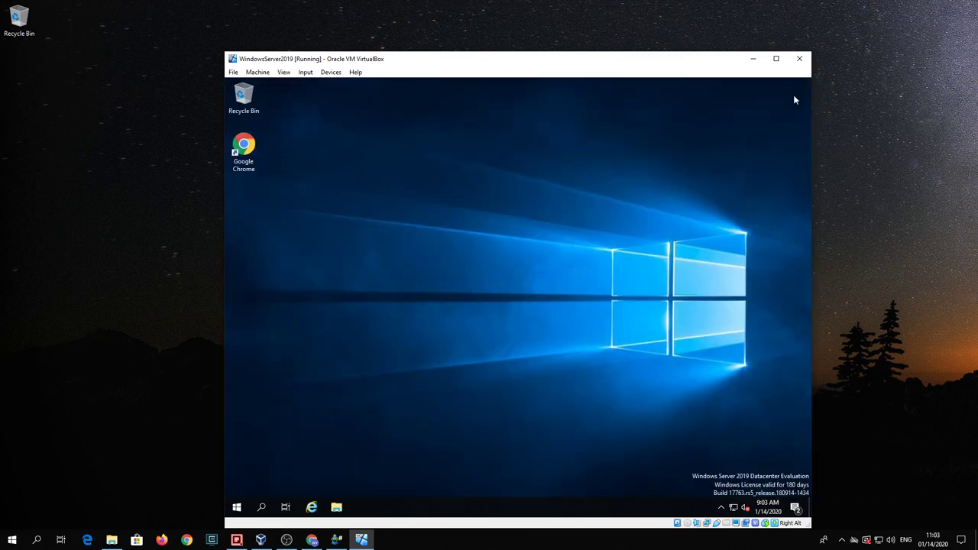